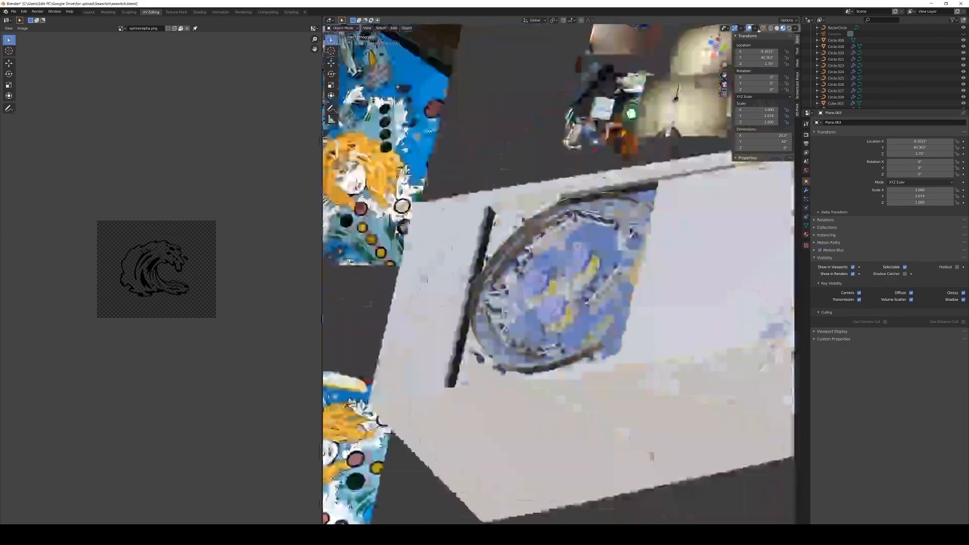
Move the flat plane horizontally, keeping its height, towards the pinball cabinet's playfield in the wireframe top view
key("z")
left_click(641, 204)
middle_click_drag(648, 237, 630, 227, "shift")
key("g")
key("shift+z")
left_click(616, 491)
Align the plane's corner with the playfield's outer corner, moving it horizontally to about X -10.13, Y 21.0 inches
middle_click_drag(652, 446, 613, 302, "shift")
scroll(650, 314, "up", 6)
middle_click_drag(732, 141, 563, 282, "shift")
scroll(563, 282, "up", 4)
key("g")
key("shift+z")
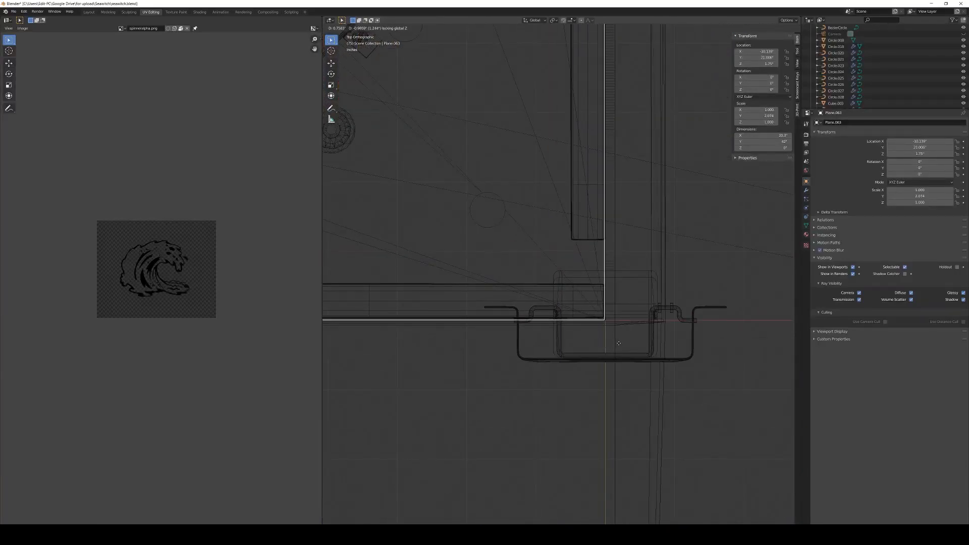
left_click(623, 341)
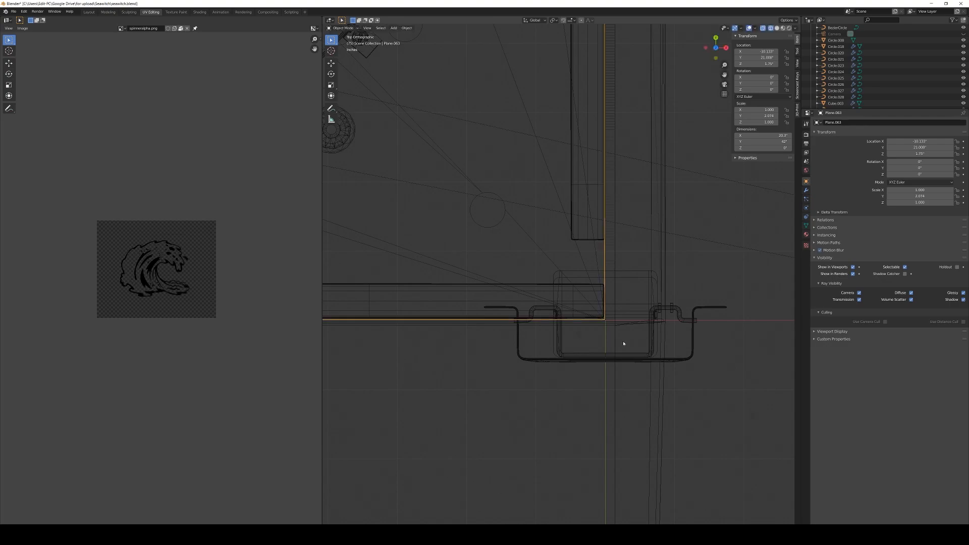
key("Tab")
scroll(626, 241, "down", 4)
key("Tab")
middle_click_drag(588, 213, 549, 233, "shift")
key("Tab")
key("Tab")
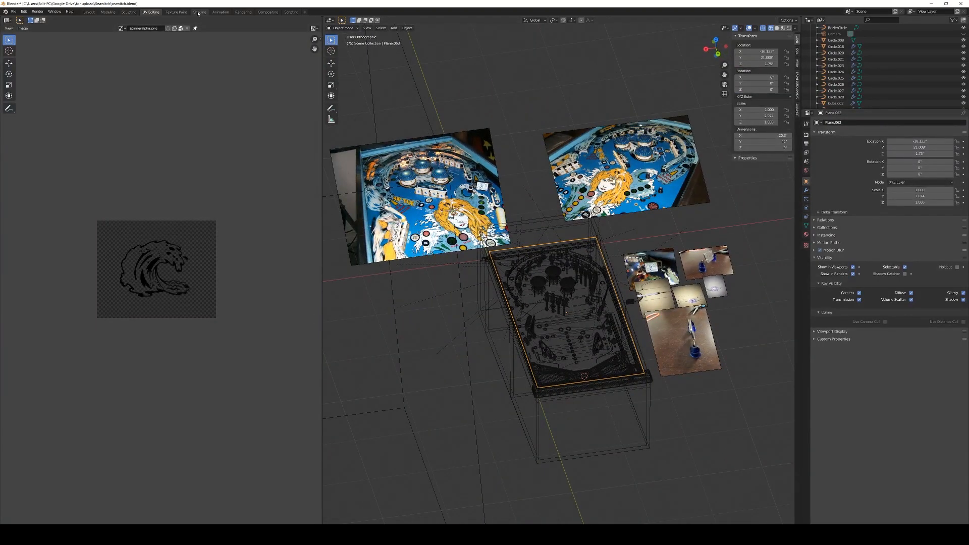
Assign the existing "plastics" material to the playfield-sized plane in the Shading workspace
left_click(199, 12)
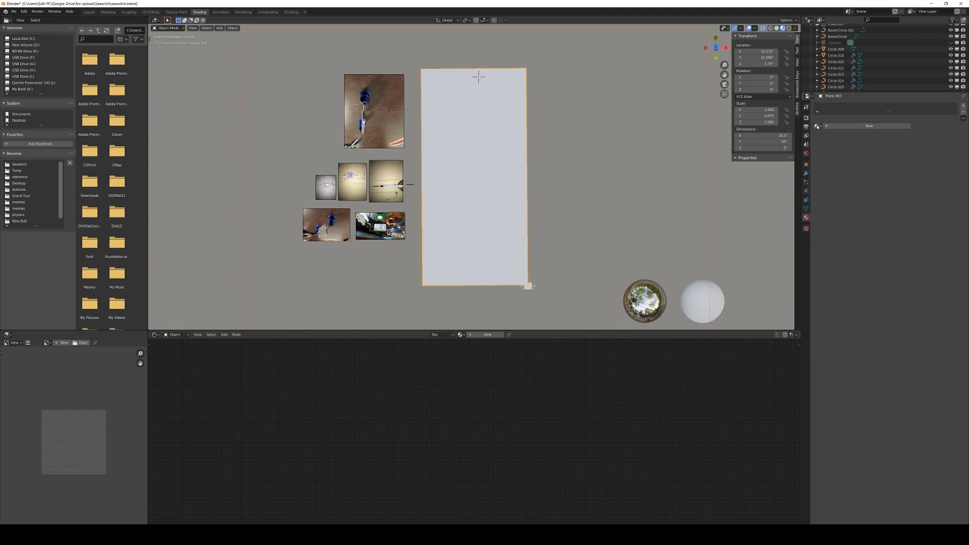
left_click(818, 127)
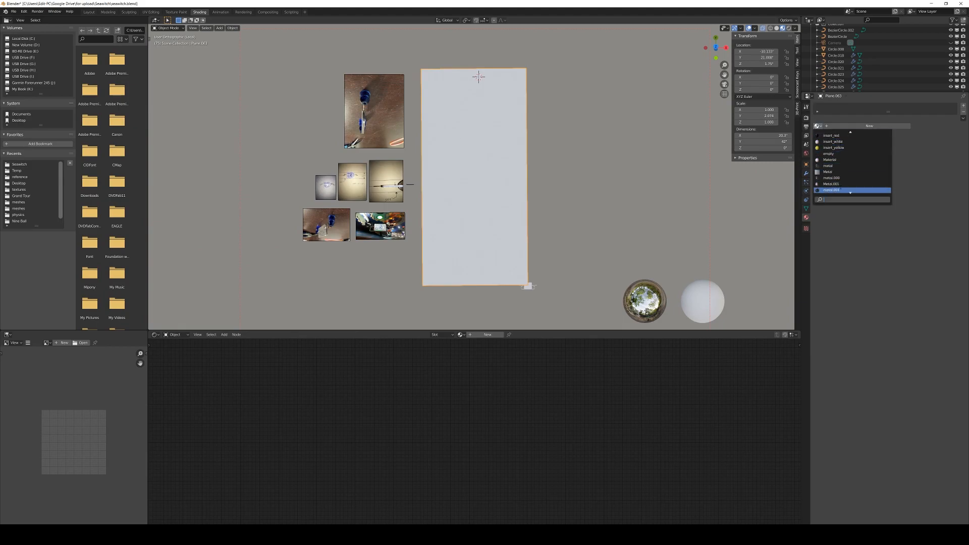
scroll(837, 183, "down", 5)
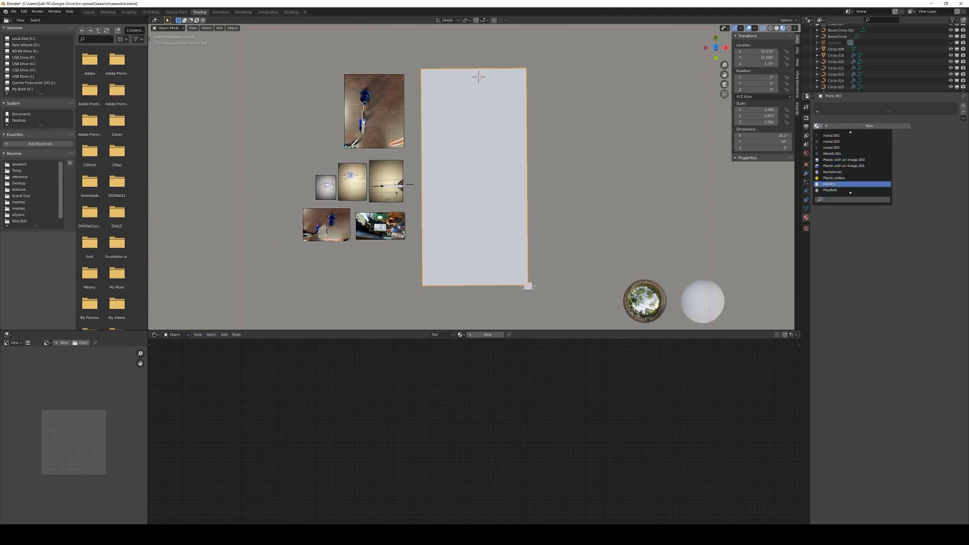
left_click(837, 184)
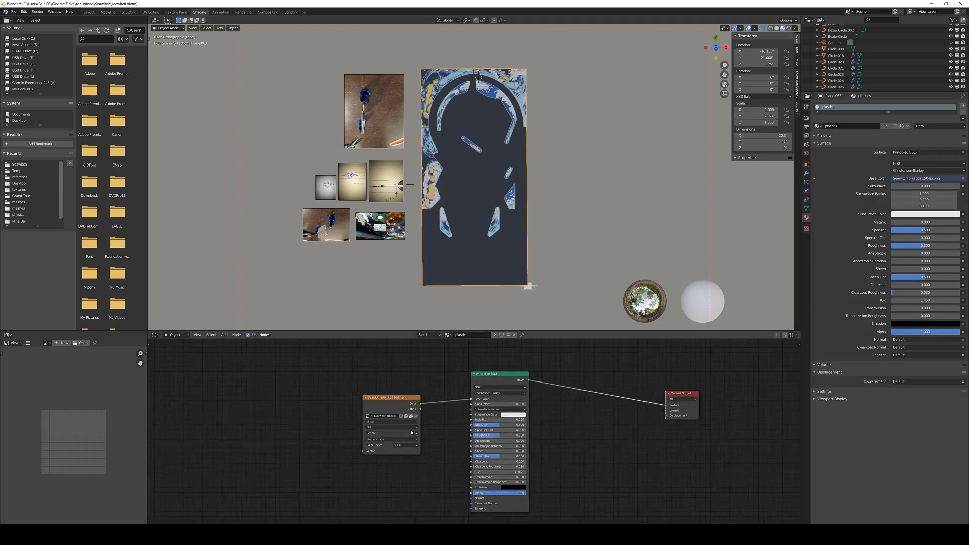
middle_click_drag(417, 326, 533, 269)
Rotate the plane's UVs by 180° in the UV Editing workspace so the plastics artwork faces the other way
left_click(151, 11)
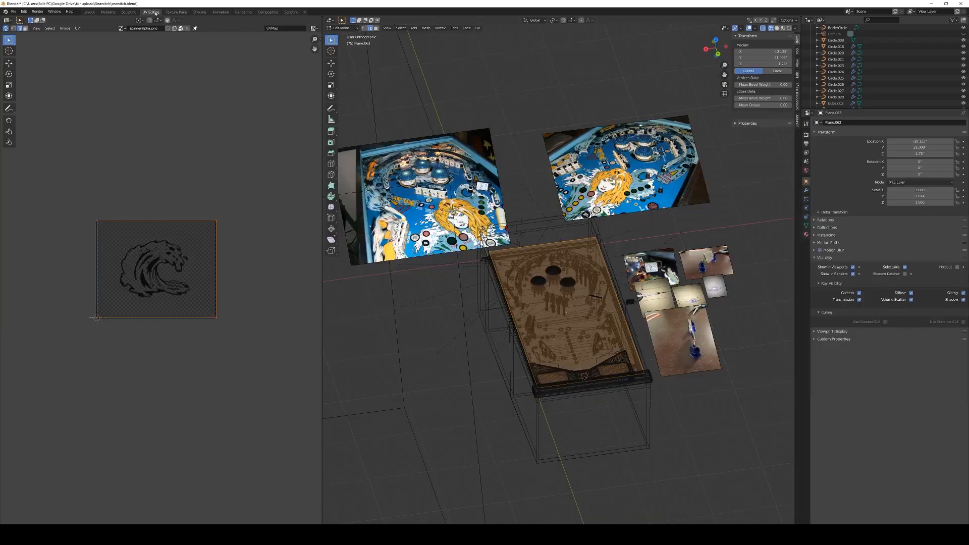
type("r1")
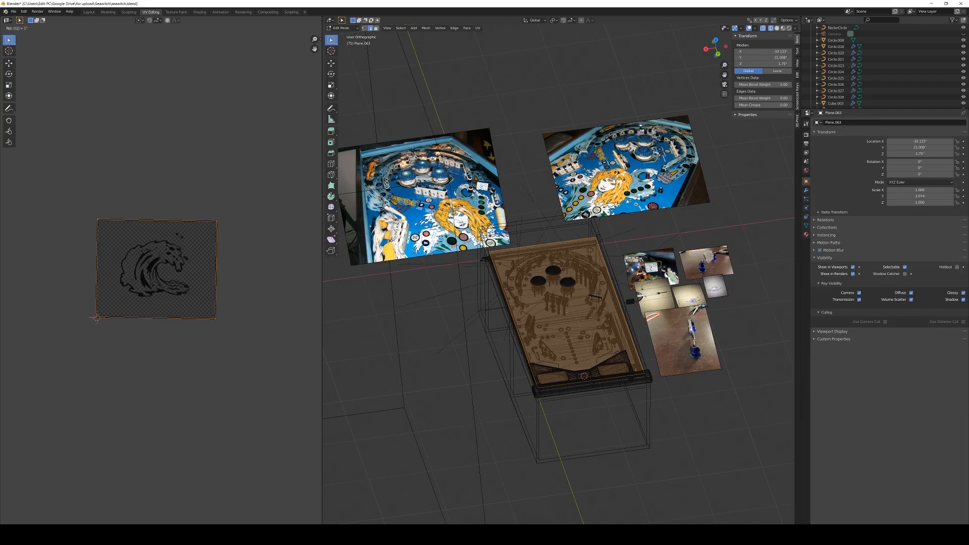
type("80")
key("Return")
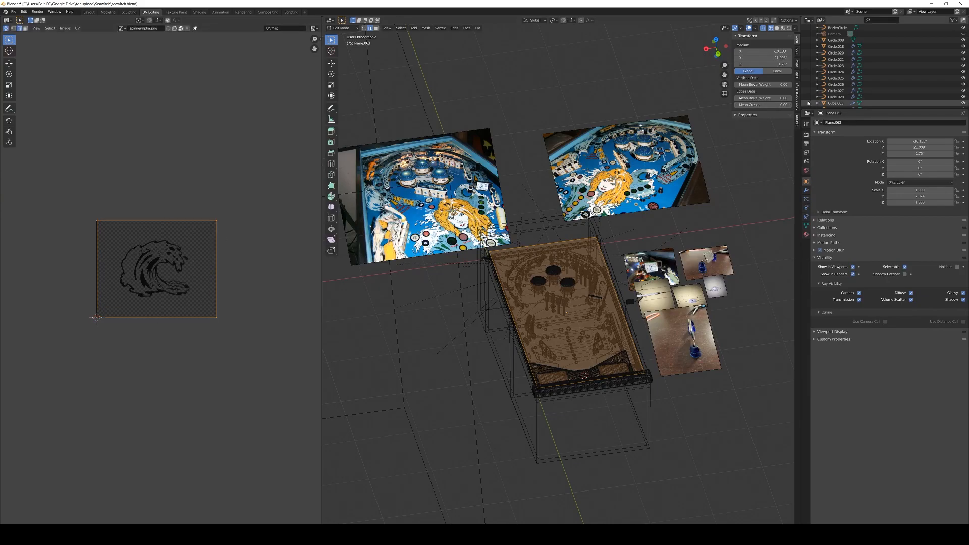
Enable the Screencast Keys display and switch to the Layout workspace with the plane in view
left_click(798, 91)
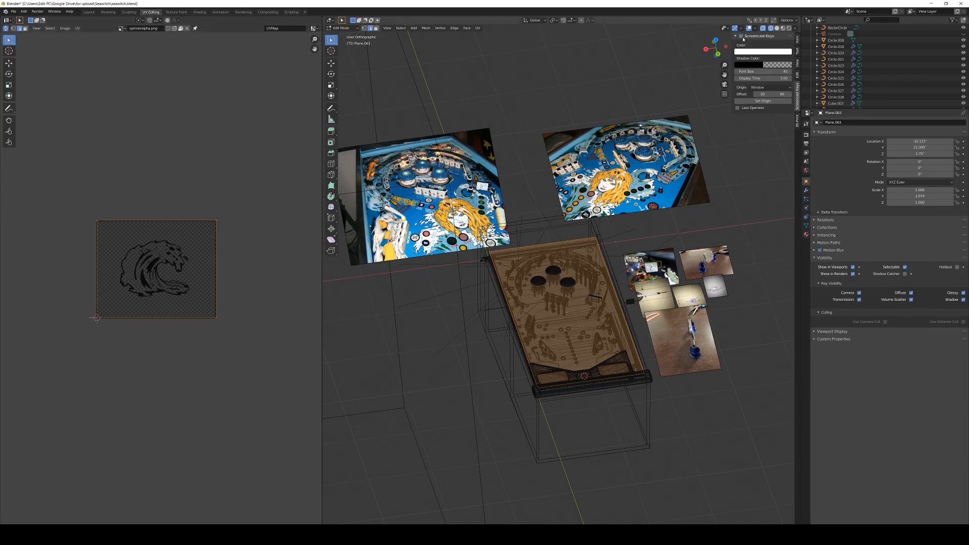
left_click(89, 12)
scroll(525, 244, "down", 1)
scroll(526, 244, "down", 9)
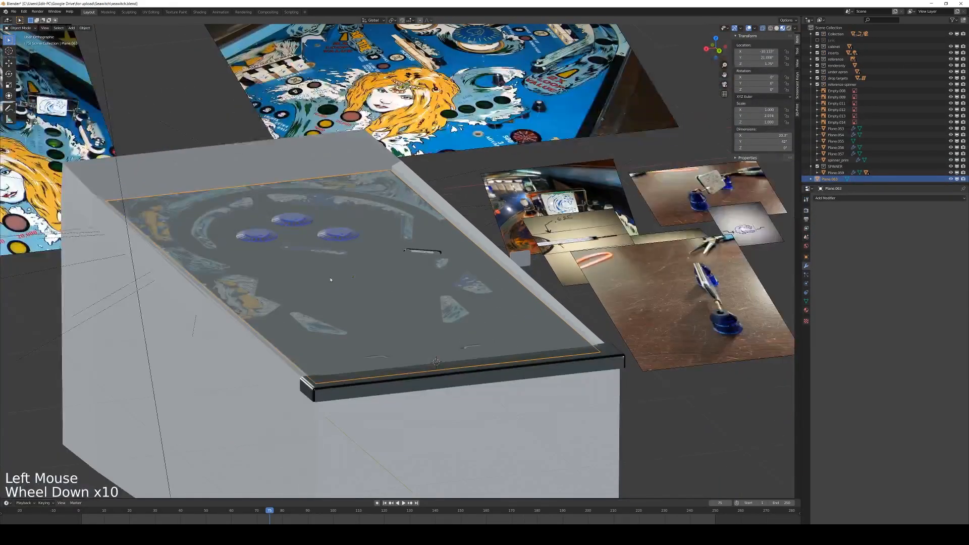
middle_click_drag(364, 273, 435, 238, "shift")
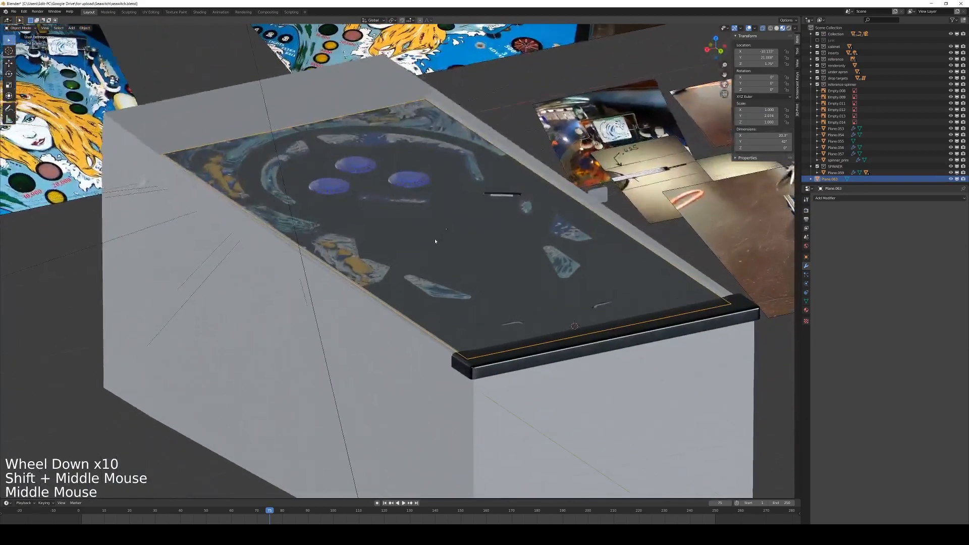
Lower the plastics reference plane along Z by about 0.77 inches, beneath the playfield's plastic parts
left_click(434, 238)
key("g")
key("z")
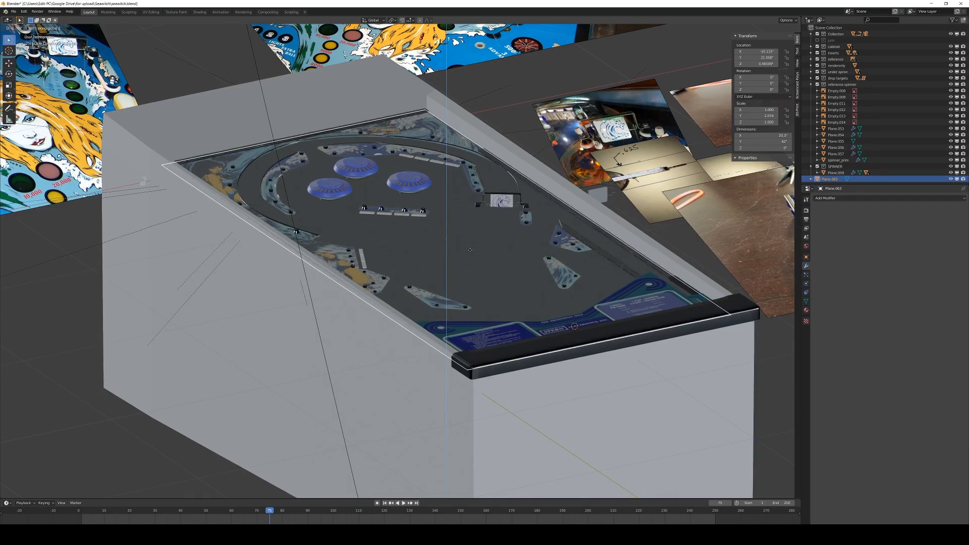
left_click(470, 250)
Examine from the top how the existing plastic parts line up with the artwork across the whole playfield
key("KP_7")
middle_click_drag(462, 233, 353, 307, "shift")
scroll(452, 235, "up", 3)
scroll(353, 307, "up", 5)
middle_click_drag(188, 324, 481, 418, "shift")
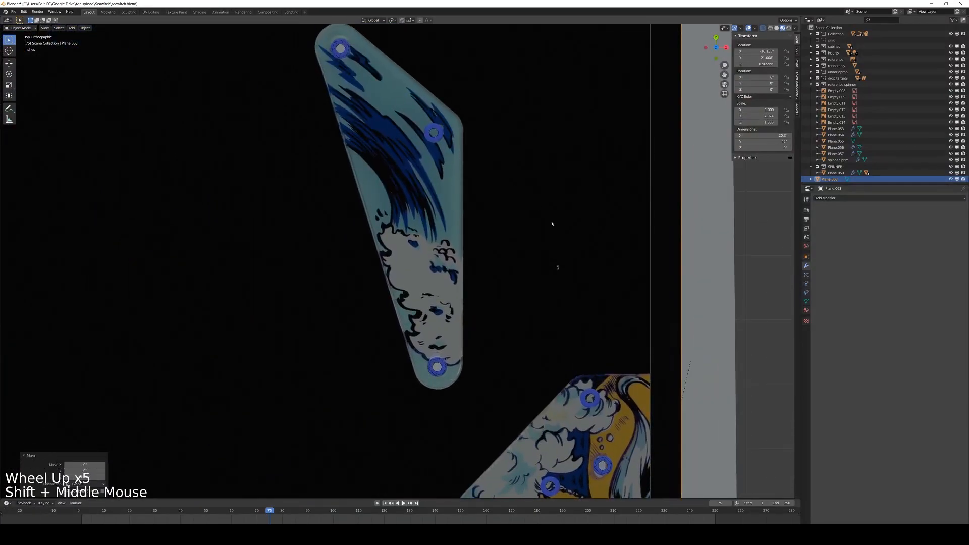
scroll(613, 434, "down", 2)
middle_click_drag(614, 434, 616, 138, "shift")
middle_click_drag(533, 488, 539, 255, "shift")
middle_click_drag(549, 315, 546, 201, "shift")
middle_click_drag(516, 401, 578, 160, "shift")
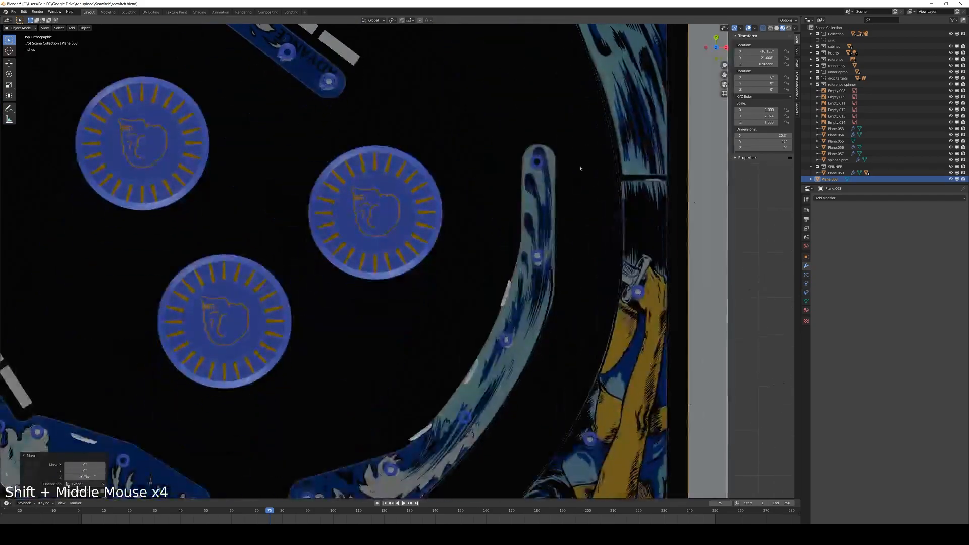
middle_click_drag(560, 275, 559, 160, "shift")
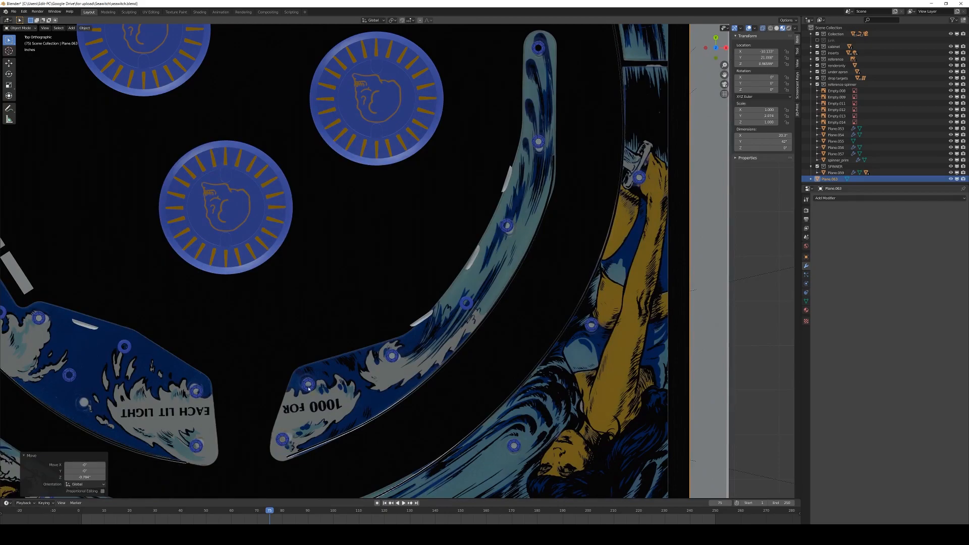
middle_click_drag(593, 177, 552, 195, "shift")
scroll(530, 277, "down", 4)
middle_click_drag(530, 278, 657, 303, "shift")
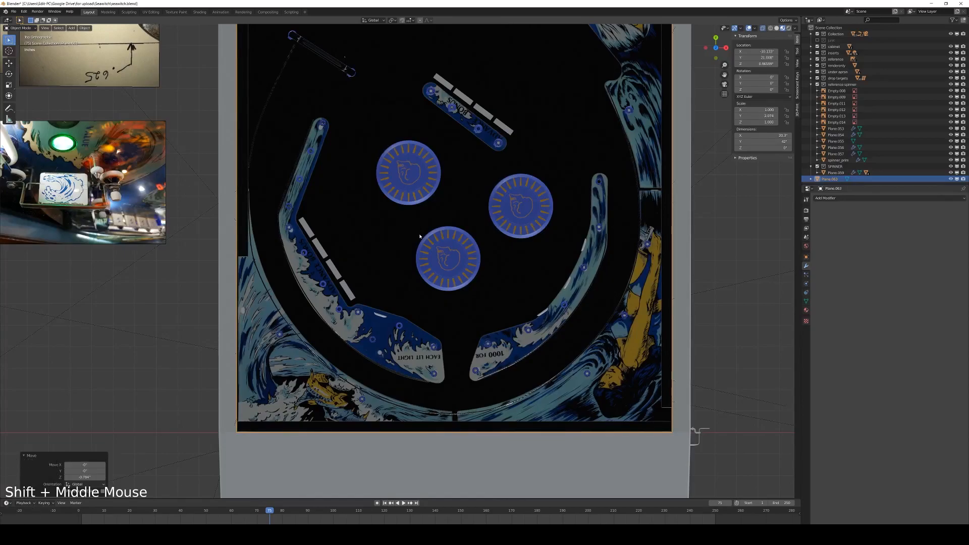
scroll(422, 234, "down", 2)
middle_click_drag(487, 130, 506, 404, "shift")
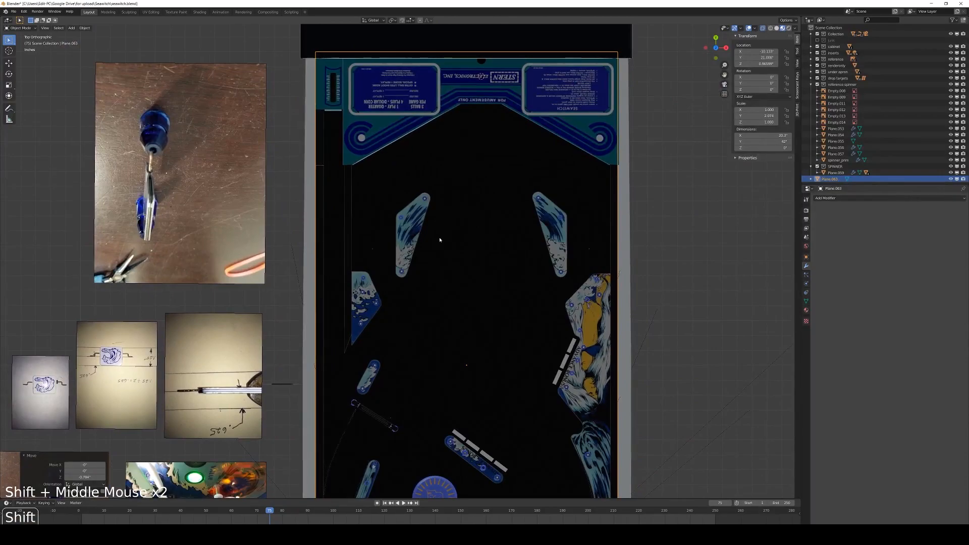
Add a mesh plane, scale it to about 3.41 inches square and place it over the left slingshot plastic
middle_click_drag(439, 238, 457, 255, "shift")
scroll(457, 255, "up", 2)
middle_click_drag(480, 223, 448, 247, "shift")
scroll(448, 247, "up", 1)
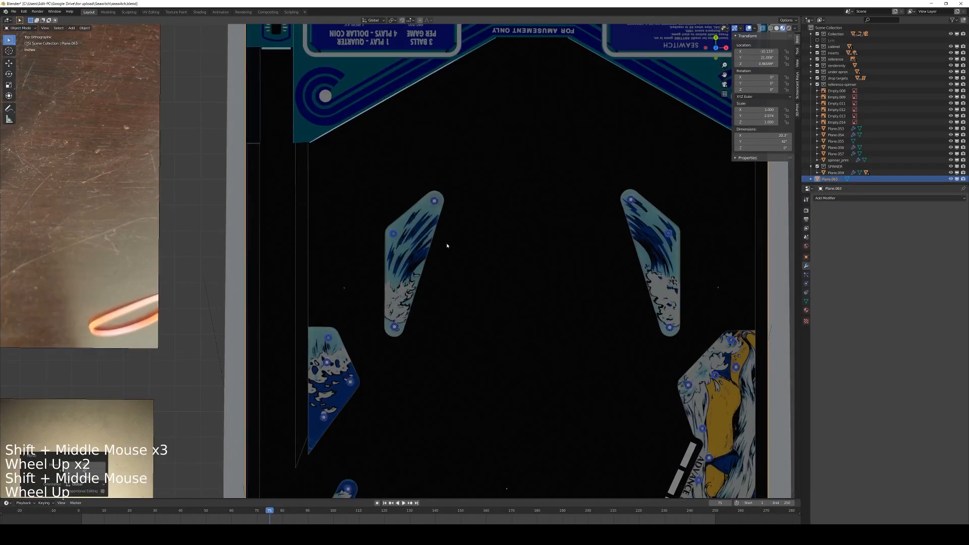
key("shift+a")
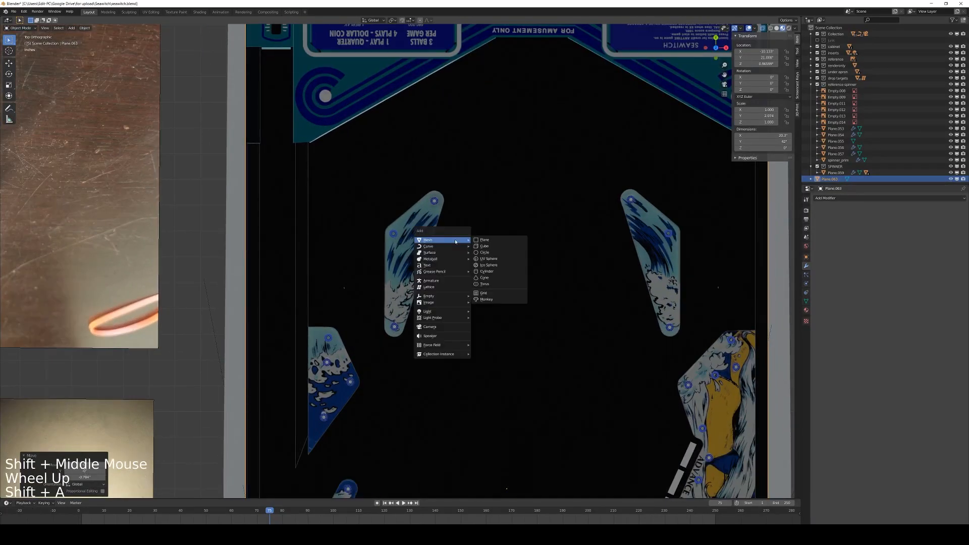
left_click(480, 242)
scroll(480, 242, "down", 4)
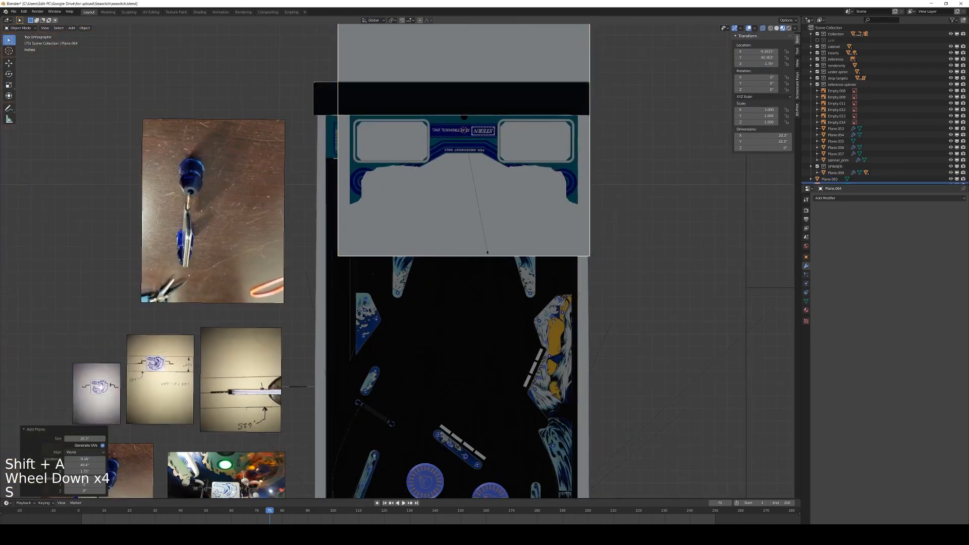
key("s")
left_click(466, 149)
key("g")
left_click(417, 266)
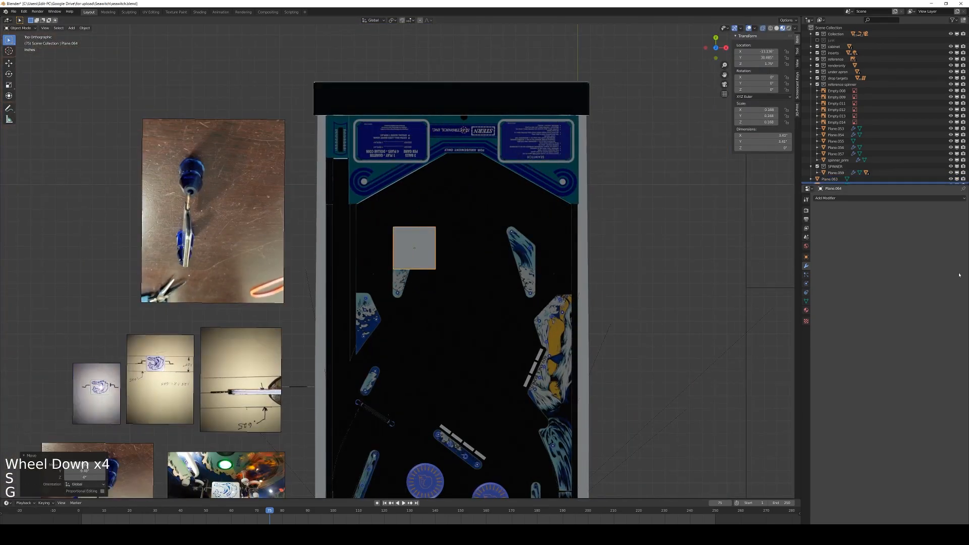
Set the small plane's viewport display to Wire so the artwork beneath can be traced
left_click(806, 257)
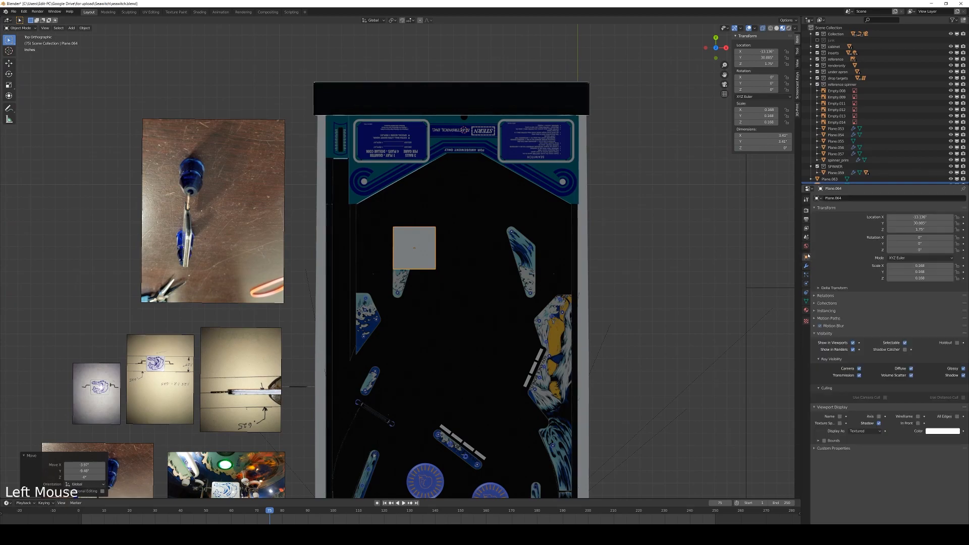
left_click(878, 432)
left_click(861, 446)
Move the wire plane so its left and lower edges meet the left slingshot plastic's left and lower edges
scroll(495, 293, "up", 4)
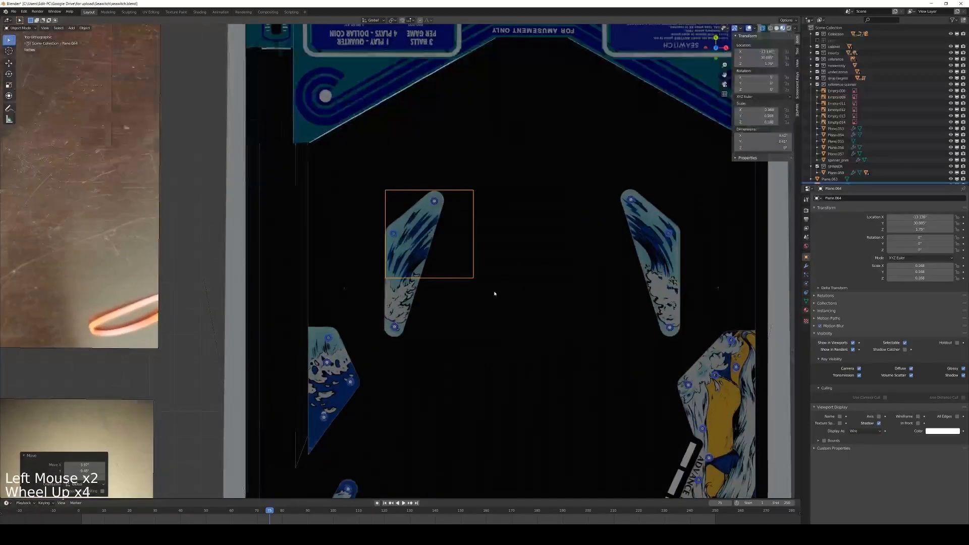
scroll(495, 293, "up", 3)
key("g")
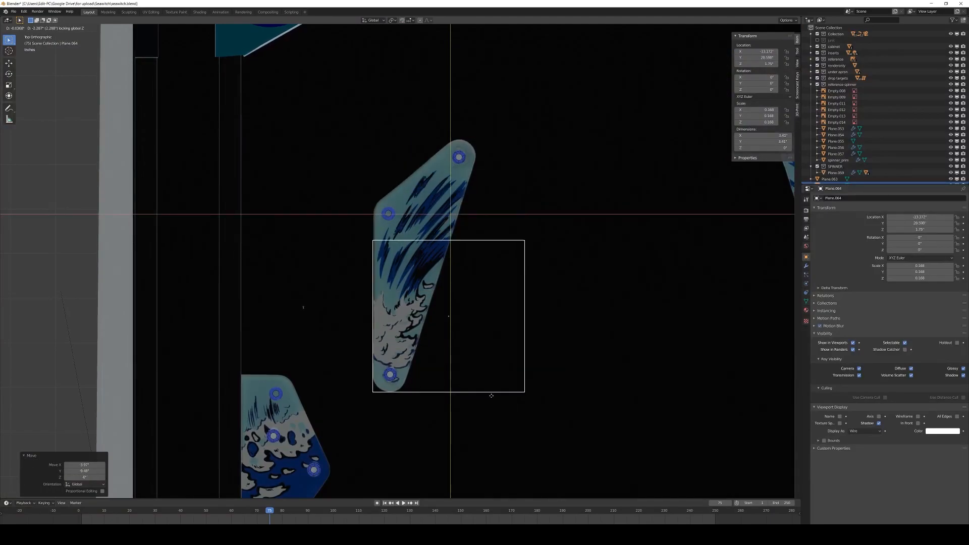
left_click(492, 397)
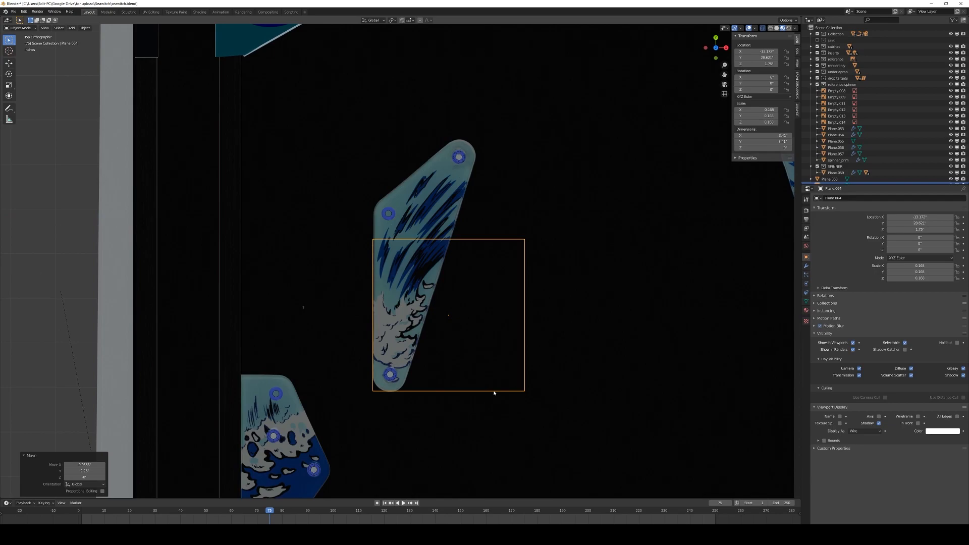
Move the plane's lower-right vertex along X to the right side of the slingshot plastic's lower end
key("Tab")
key("1")
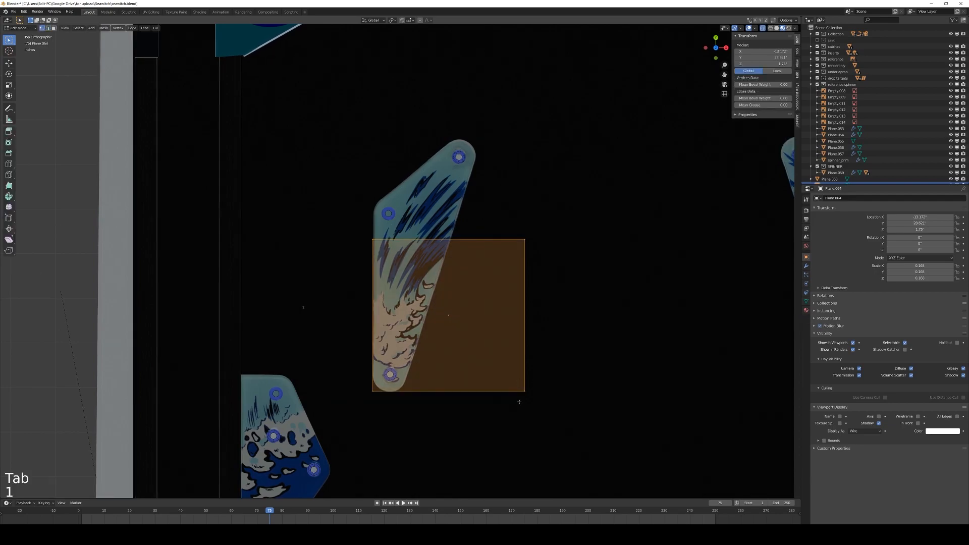
left_click(520, 396)
key("g")
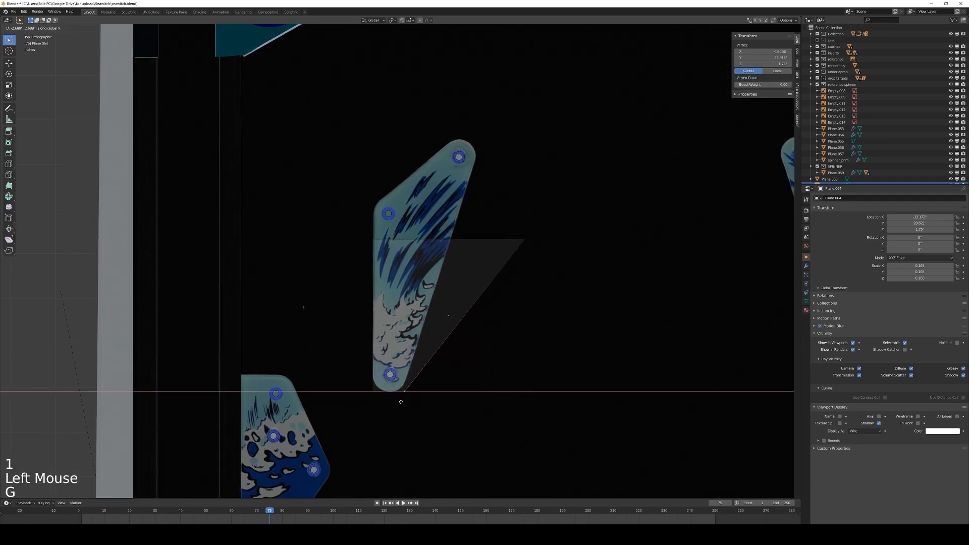
left_click(401, 402)
Move the upper-right vertex to the slingshot plastic's upper tip and the upper-left vertex along Y to its left corner
left_click(521, 239)
key("g")
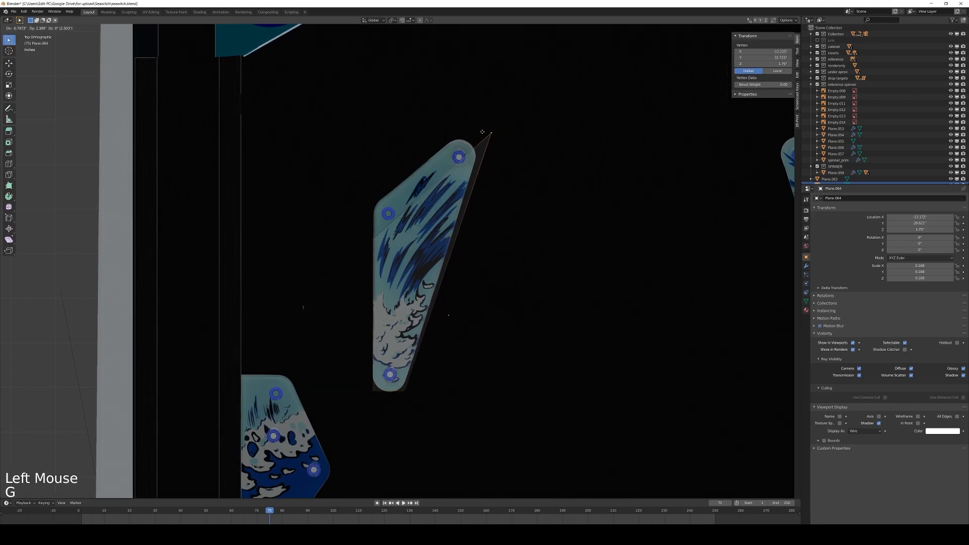
left_click(474, 137)
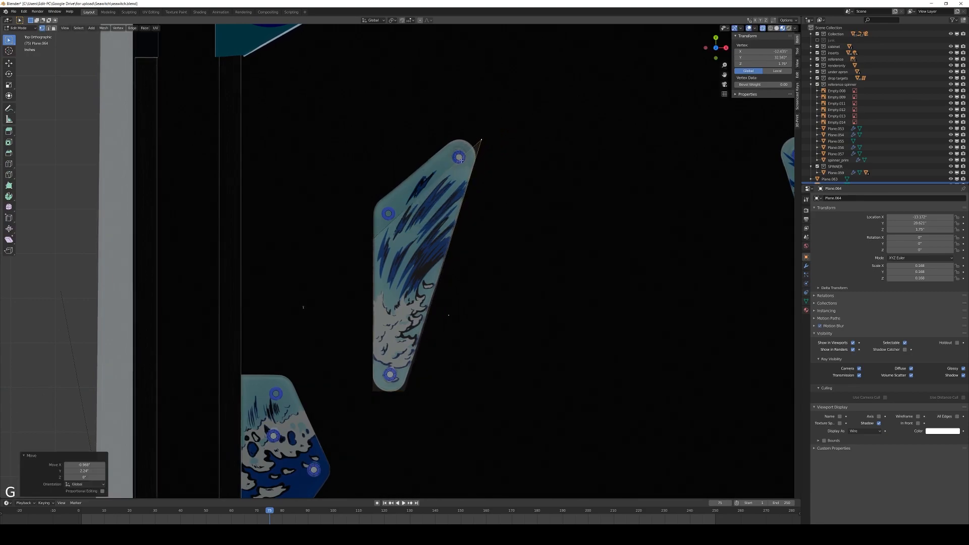
left_click(368, 238)
key("g")
key("y")
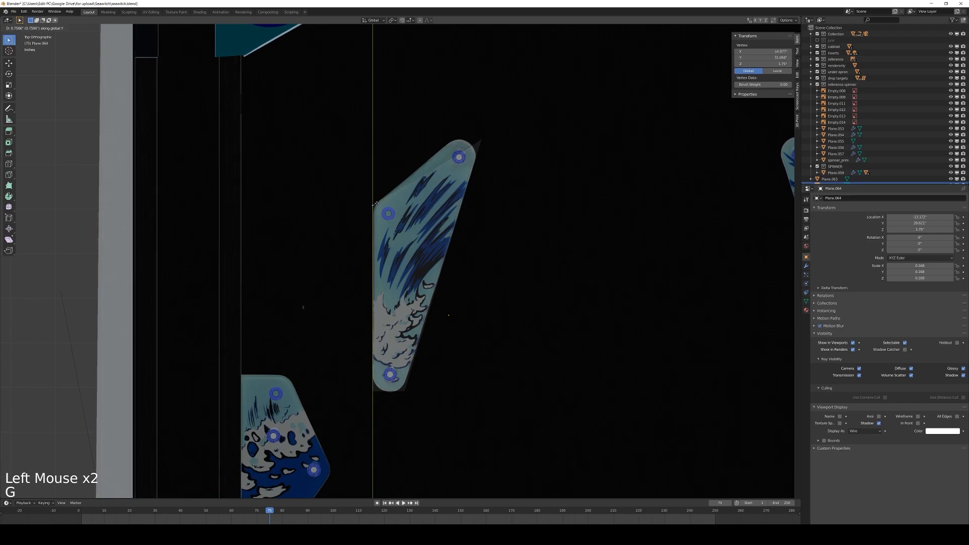
left_click(375, 207)
Subdivide the edge between the two upper vertices and move the new vertex to the slingshot plastic's upper tip
left_click(478, 139, "shift")
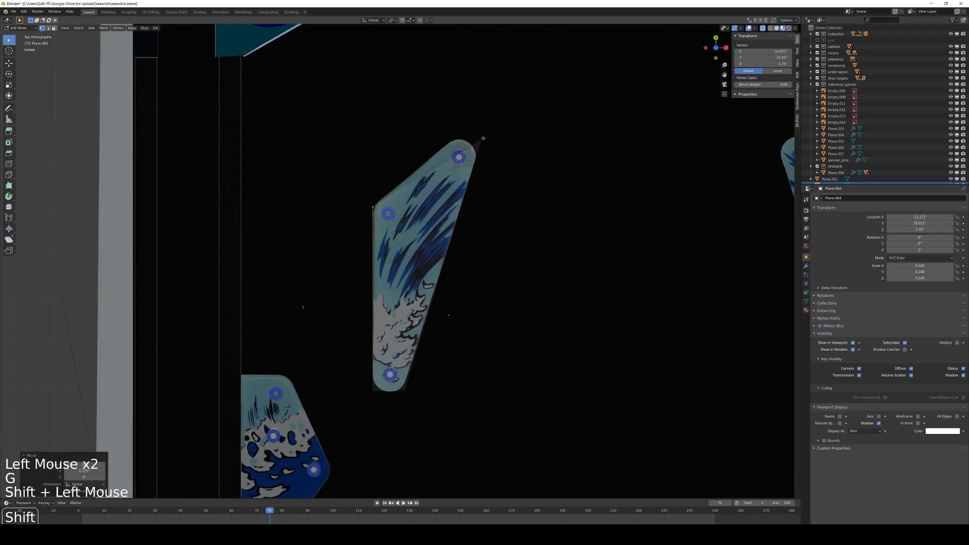
right_click(479, 144)
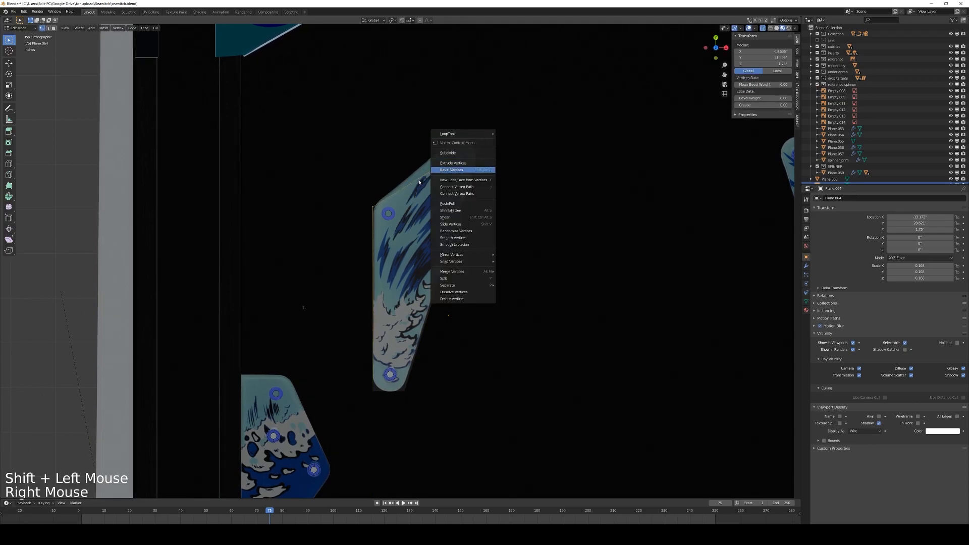
left_click(460, 153)
left_click(431, 172)
key("g")
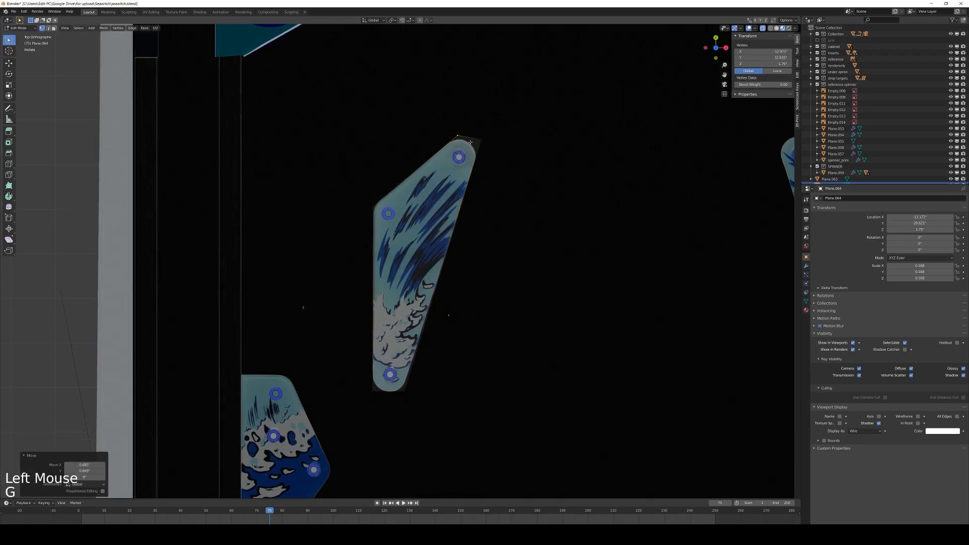
Slide the plane's upper-right vertex along its right edge toward the slingshot plastic's upper tip
key("g")
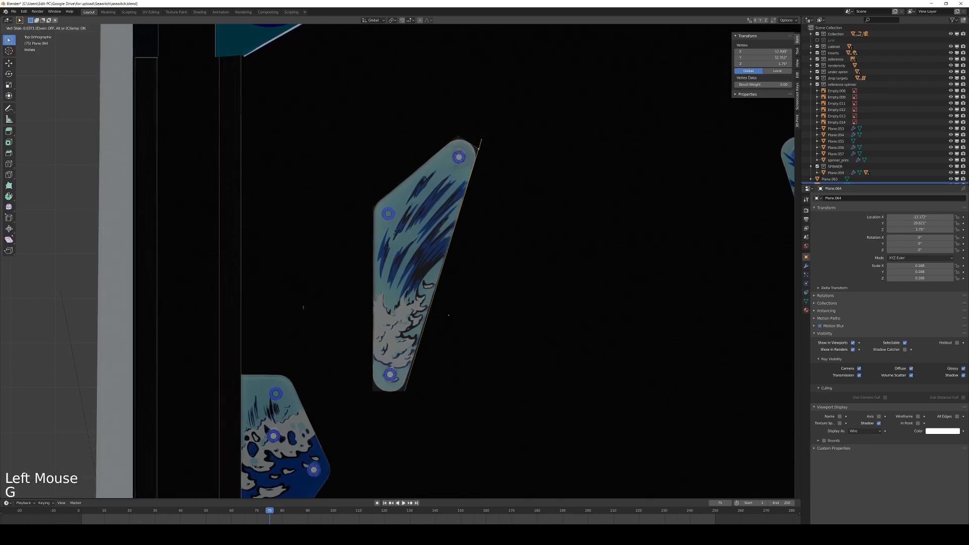
left_click(461, 168)
left_click(377, 207)
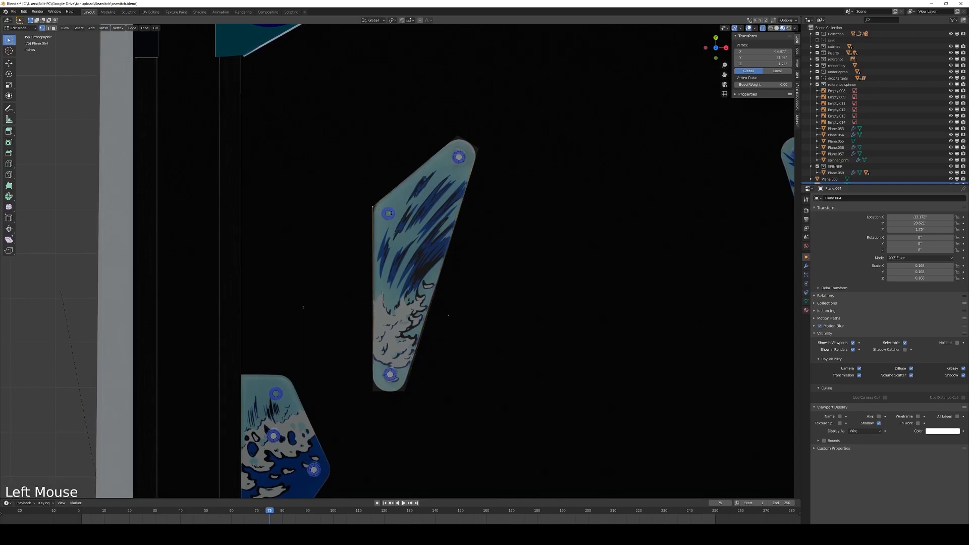
Adjust the plane's lower-left and lower-right vertices to follow the slanted lower end of the slingshot plastic
key("g")
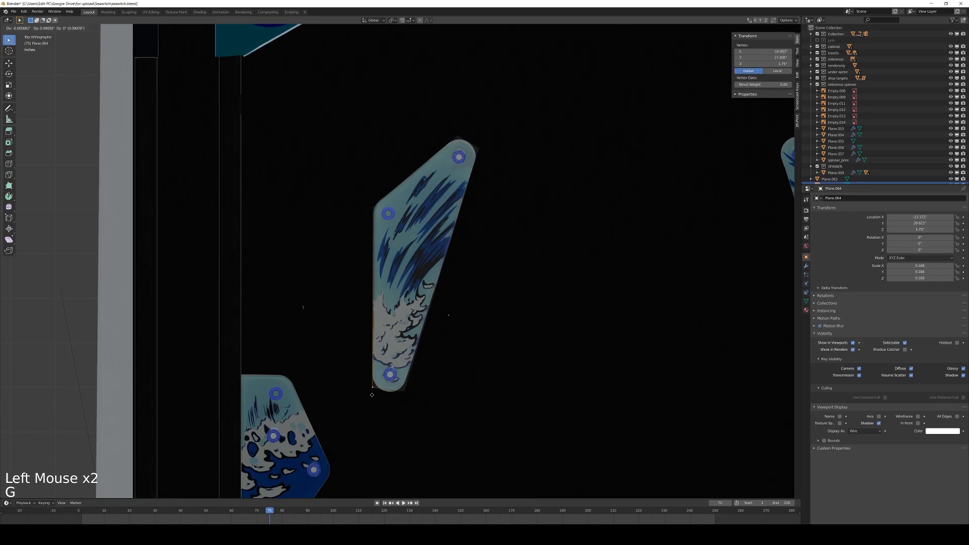
left_click(409, 397)
key("g")
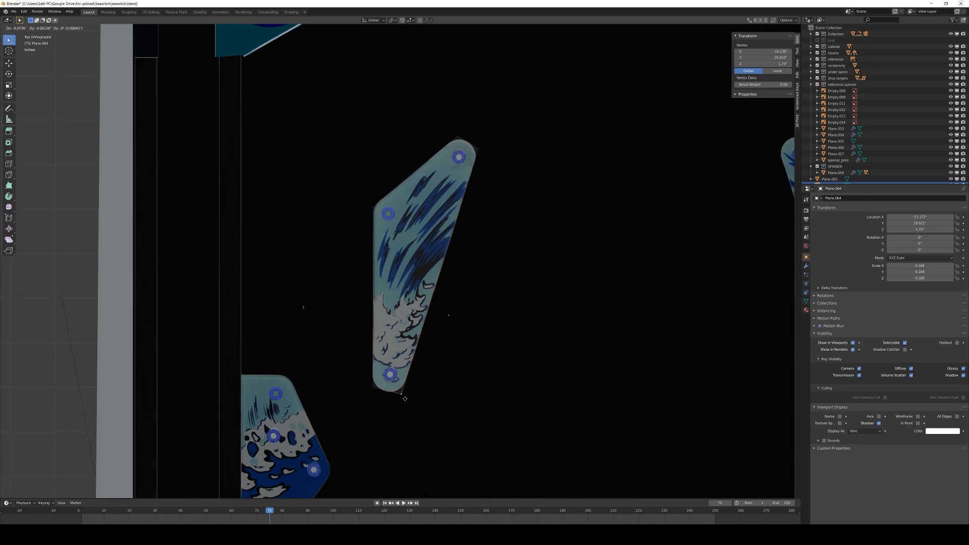
left_click(374, 386)
key("g")
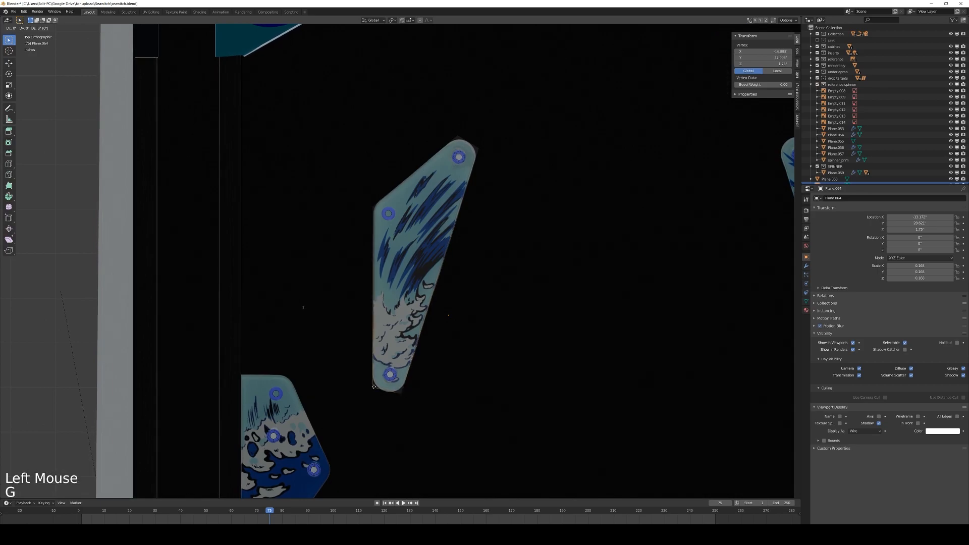
left_click(374, 388)
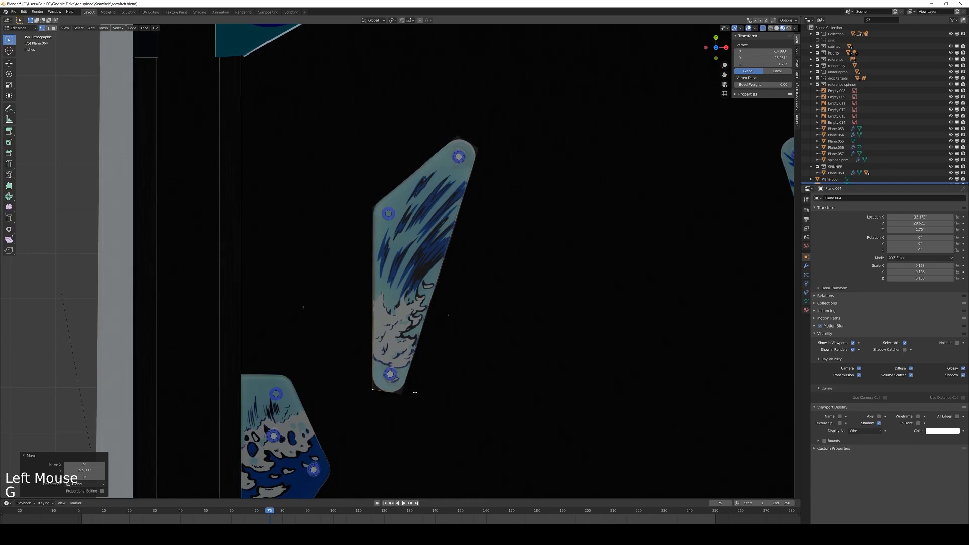
key("Tab")
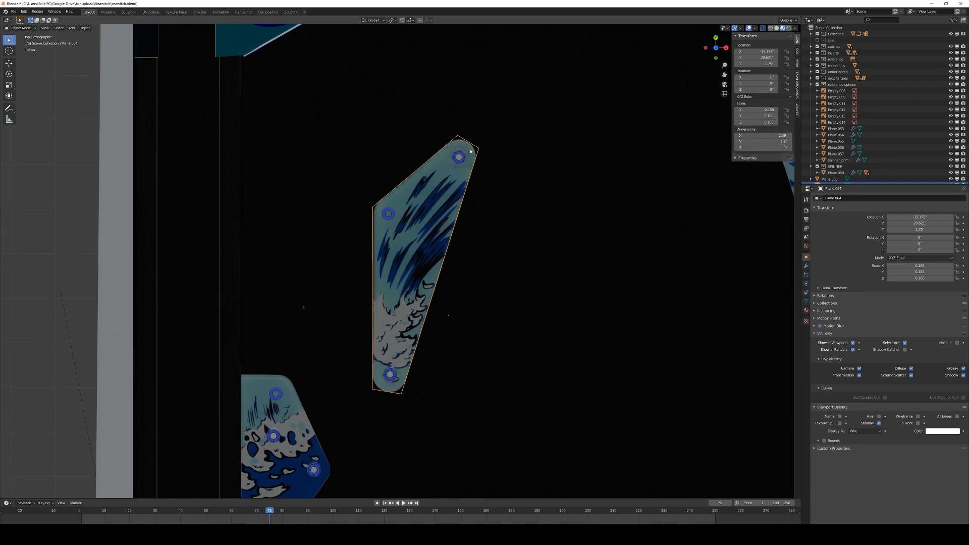
Nudge the upper-right vertex inward and slide the top vertex slightly outward to fit the slingshot plastic's rounded tip
key("Tab")
left_click(479, 150)
key("g")
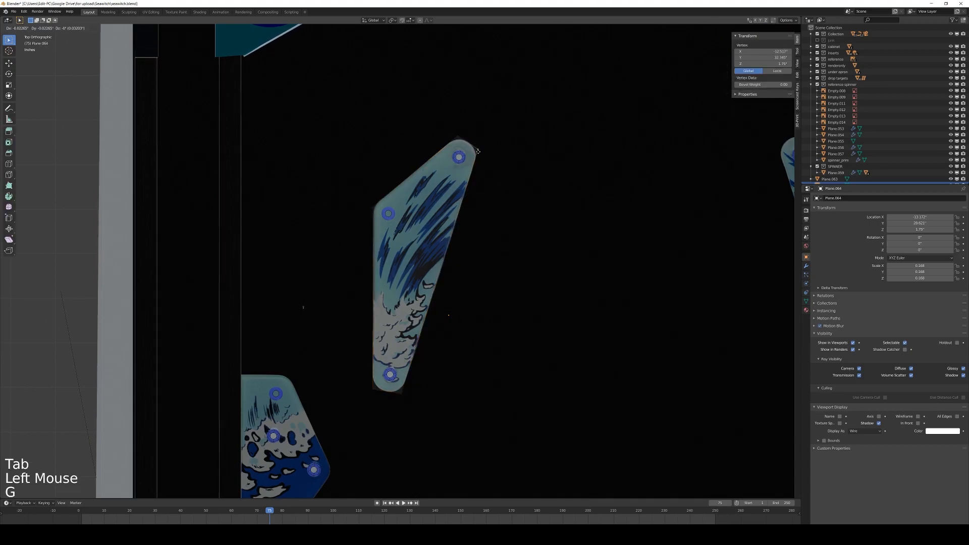
left_click(477, 152)
key("g")
left_click(460, 132)
left_click(487, 154)
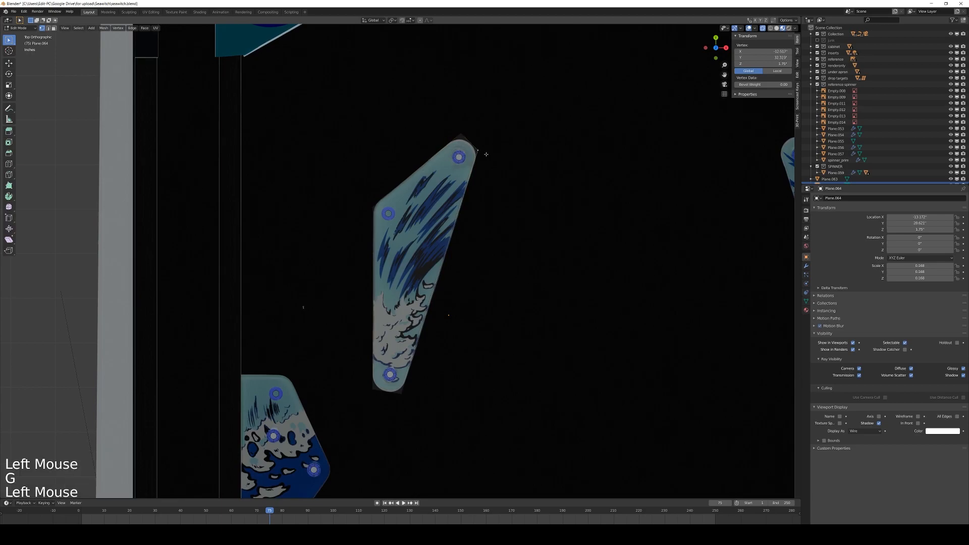
key("g")
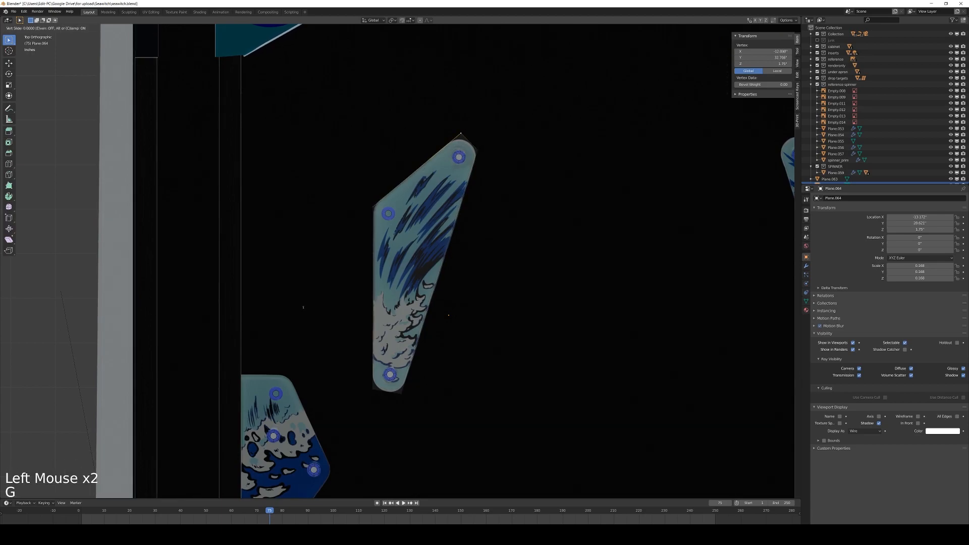
key("Tab")
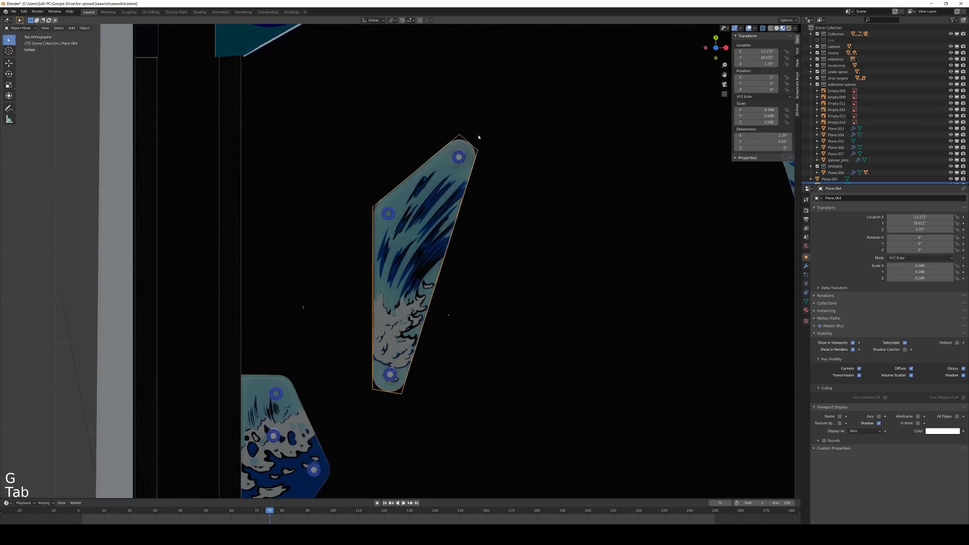
Try a vertex bevel on the plane's two upper tip vertices and inspect it in wireframe shading
key("Tab")
left_click(460, 135)
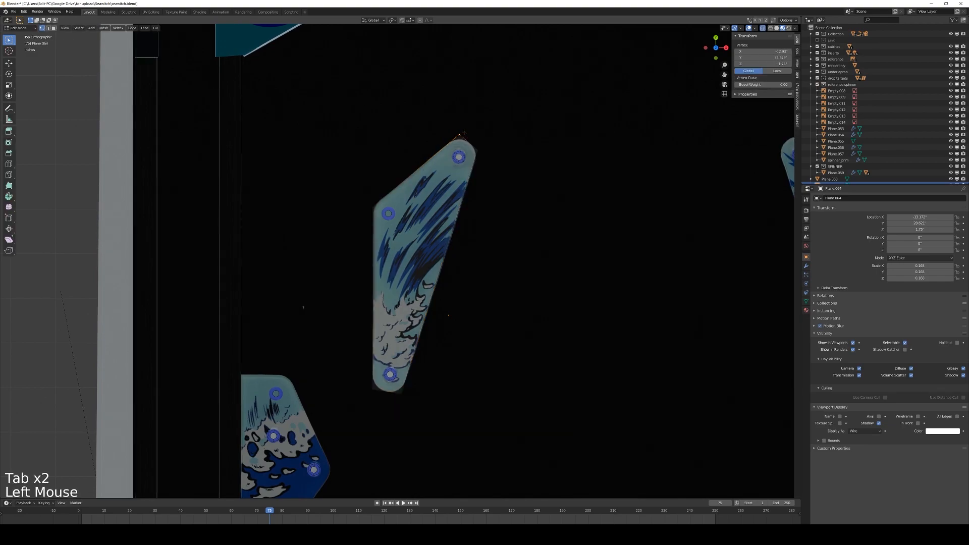
left_click(487, 164, "shift")
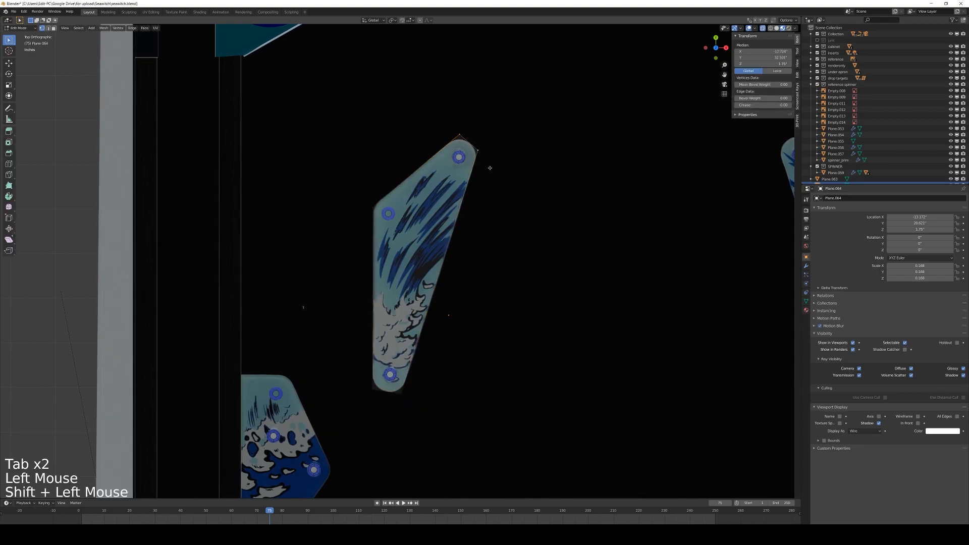
key("ctrl+shift+b")
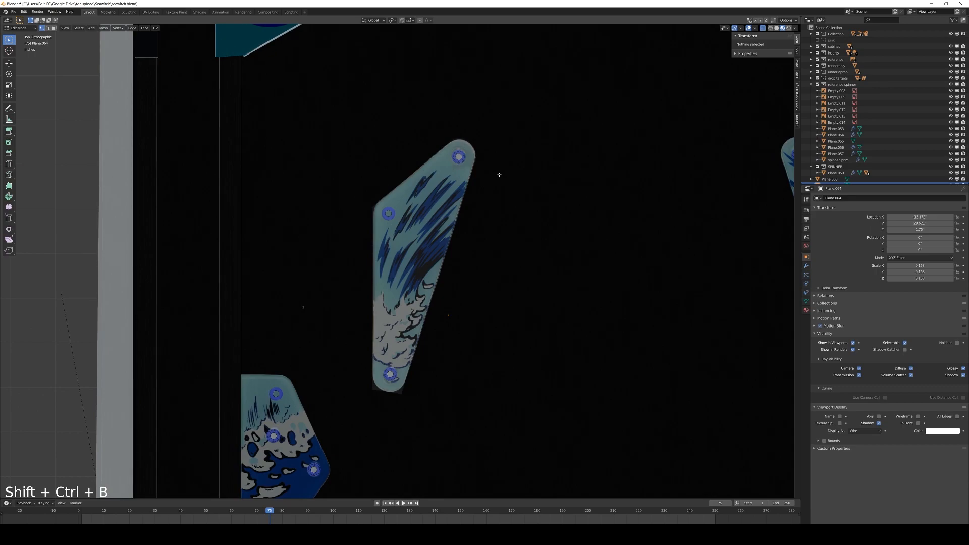
left_click(497, 175)
key("z")
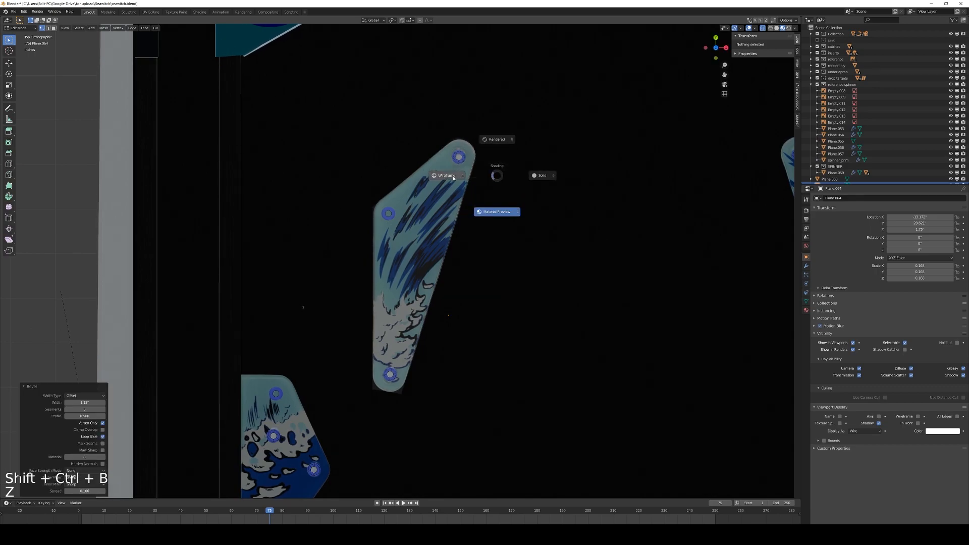
left_click(447, 173)
key("ctrl+z")
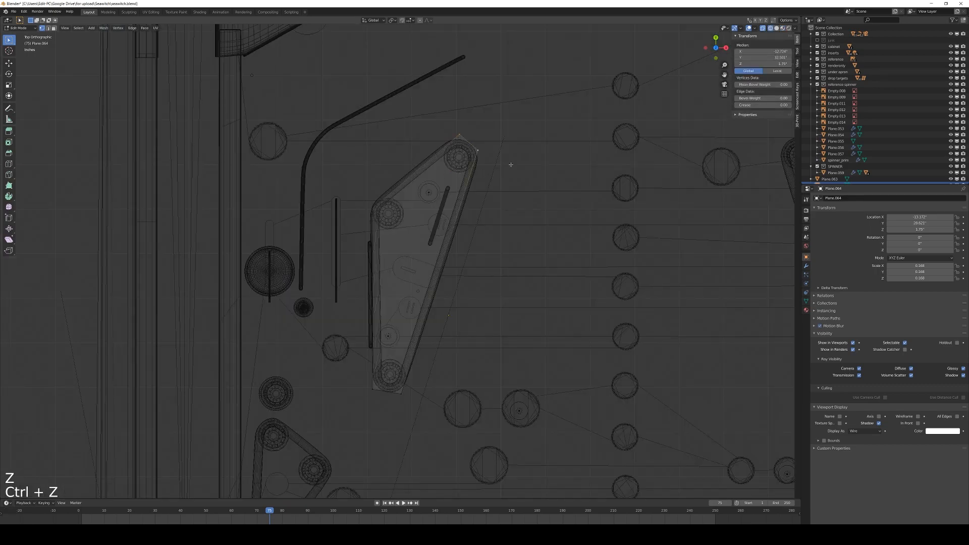
key("Tab")
left_click(510, 196)
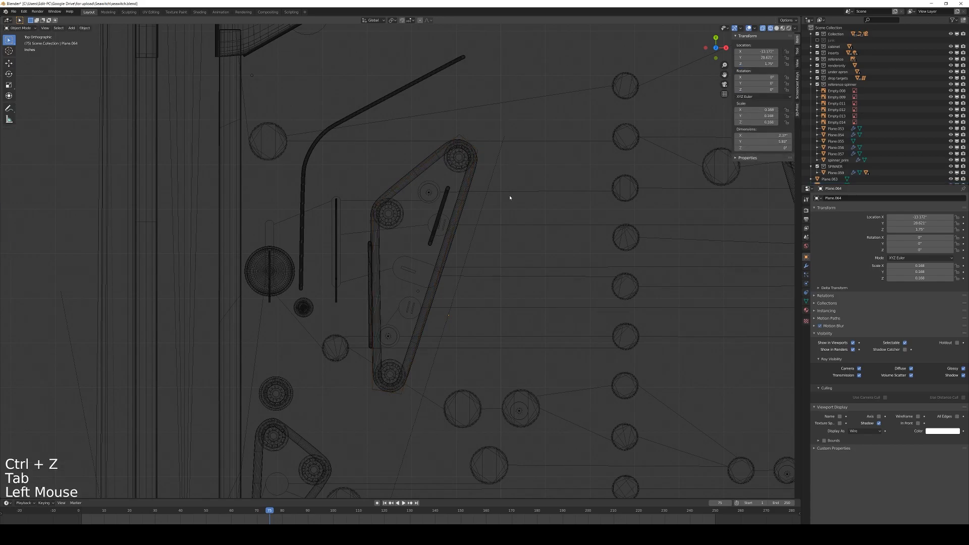
key("Tab")
key("z")
Switch to the Shading workspace and select the plastics artwork plane to show its material nodes
scroll(505, 232, "down", 3)
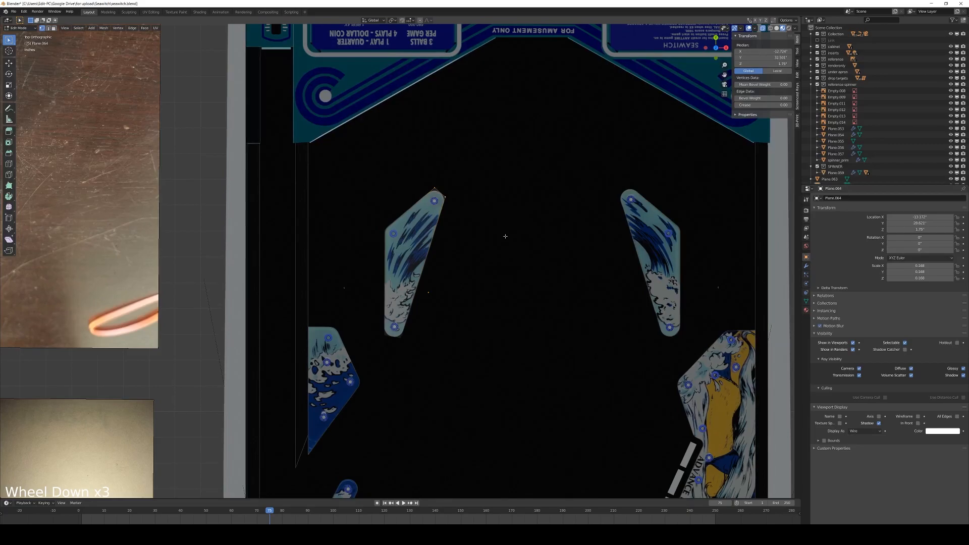
left_click(505, 237)
left_click(200, 12)
scroll(464, 379, "down", 7)
scroll(464, 379, "up", 3)
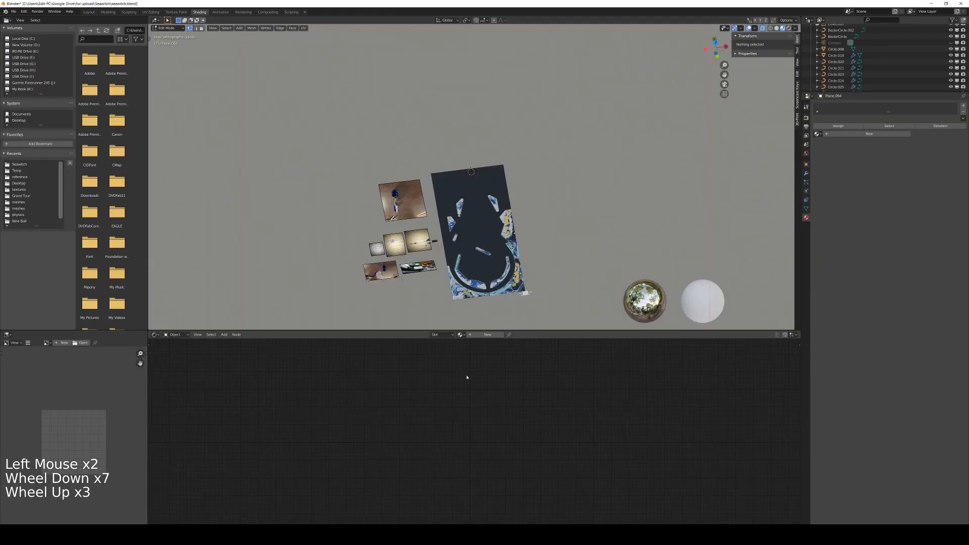
left_click(807, 218)
left_click(817, 134)
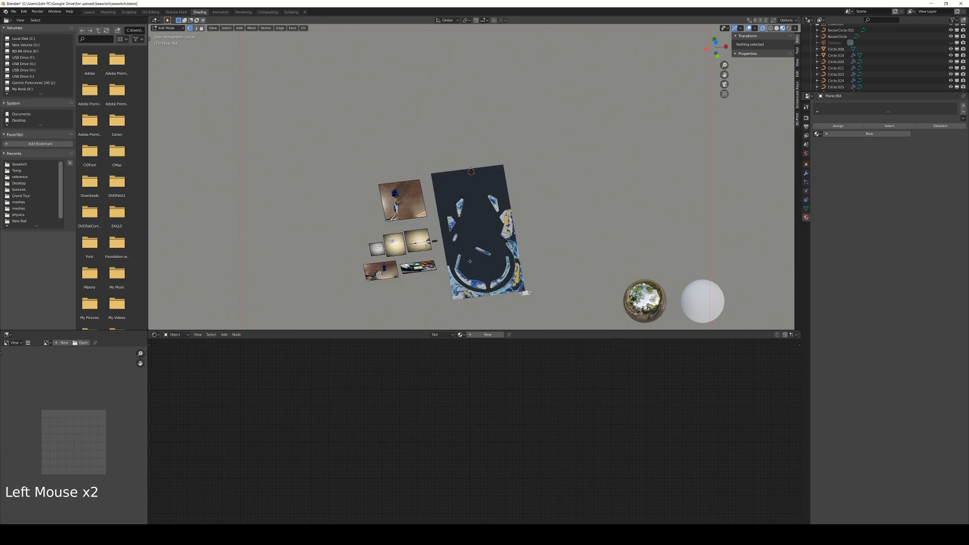
key("Tab")
left_click(494, 234)
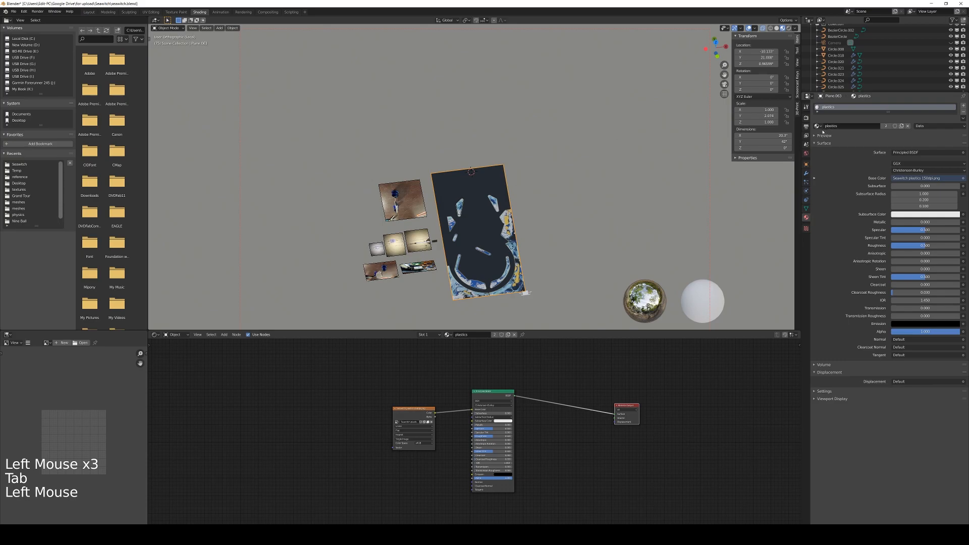
Add a Mix Shader between the Principled BSDF and the Material Output of the plastics material
scroll(567, 405, "up", 4)
key("shift+a")
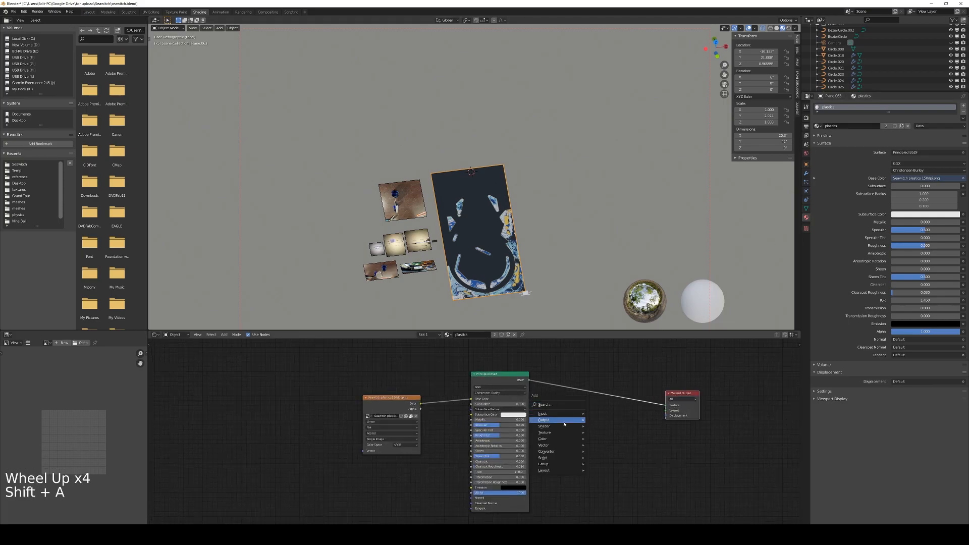
mouse_move(563, 433)
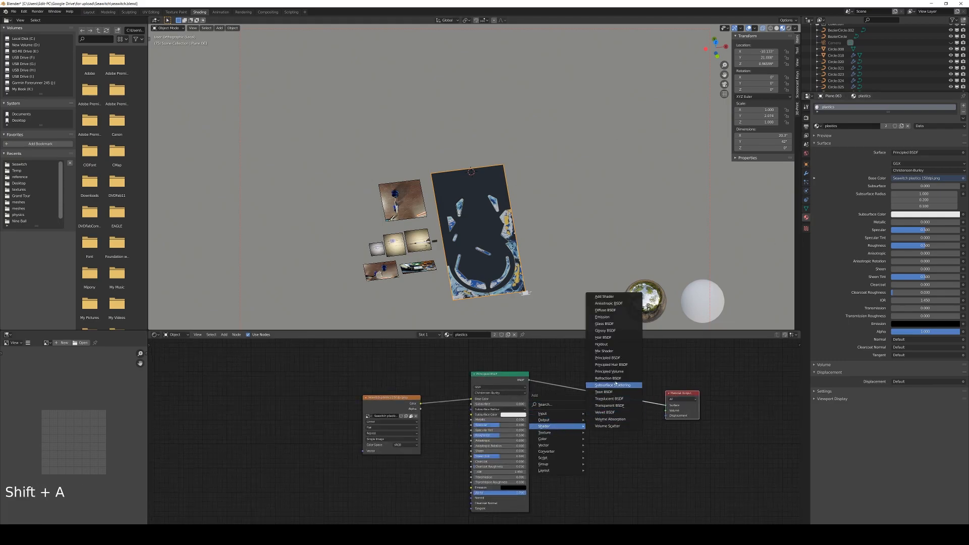
left_click(609, 351)
left_click(607, 395)
Add a second Principled BSDF, link it to the Mix Shader, and link the artwork image's Alpha to Fac
key("shift+a")
mouse_move(591, 478)
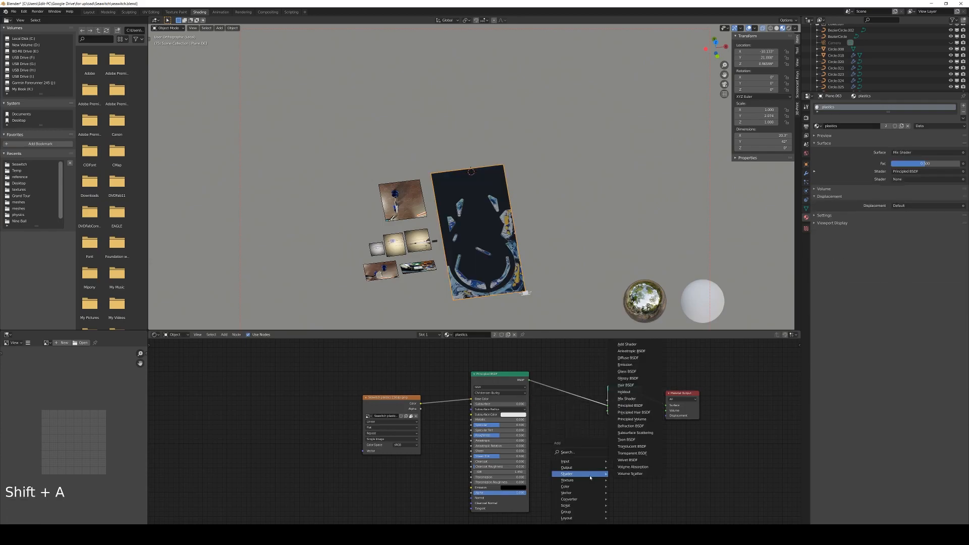
left_click(630, 405)
left_click(560, 463)
left_click_drag(423, 410, 608, 413)
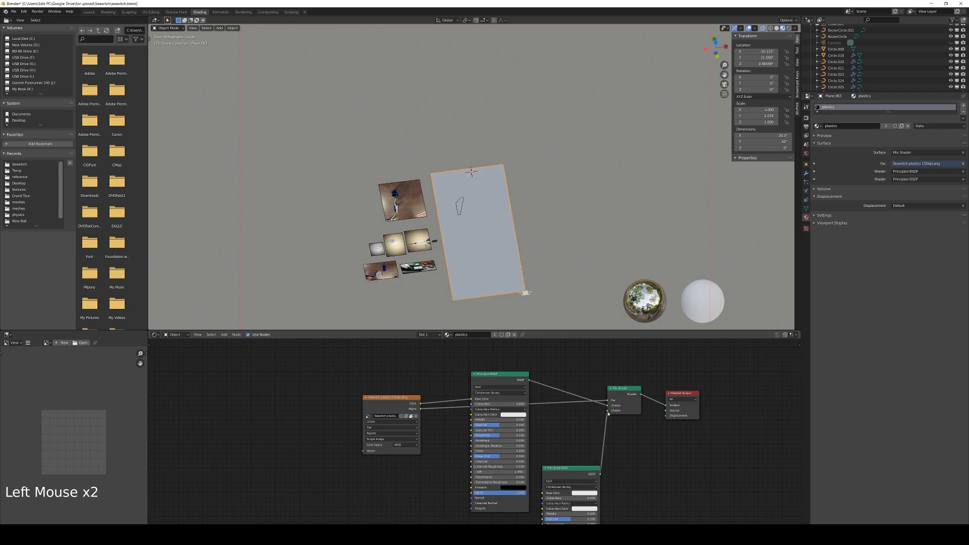
left_click_drag(587, 473, 582, 468)
Swap the Mix Shader's inputs so the artwork's Principled BSDF feeds the second Shader socket
middle_click_drag(567, 281, 590, 97)
scroll(531, 274, "up", 8)
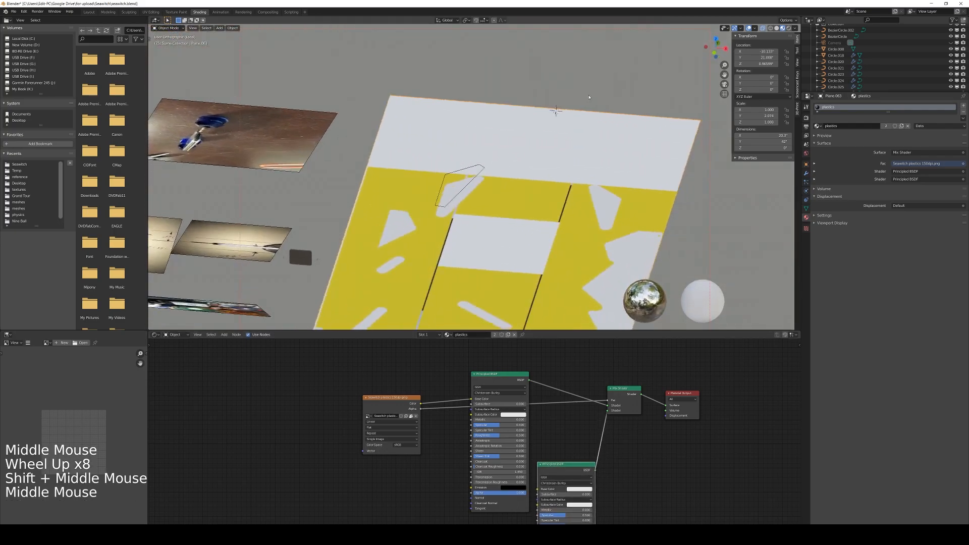
left_click(608, 412)
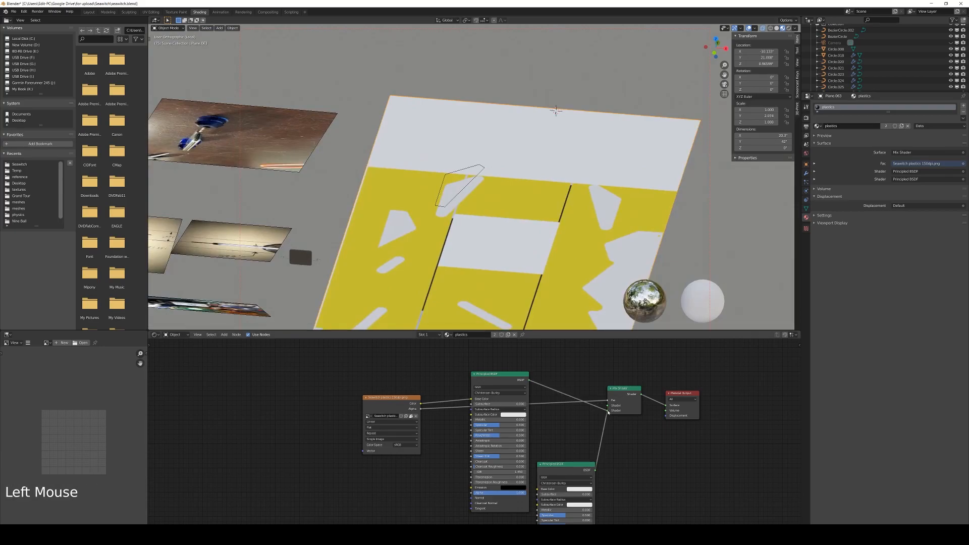
left_click_drag(608, 412, 608, 411)
middle_click_drag(450, 156, 448, 176)
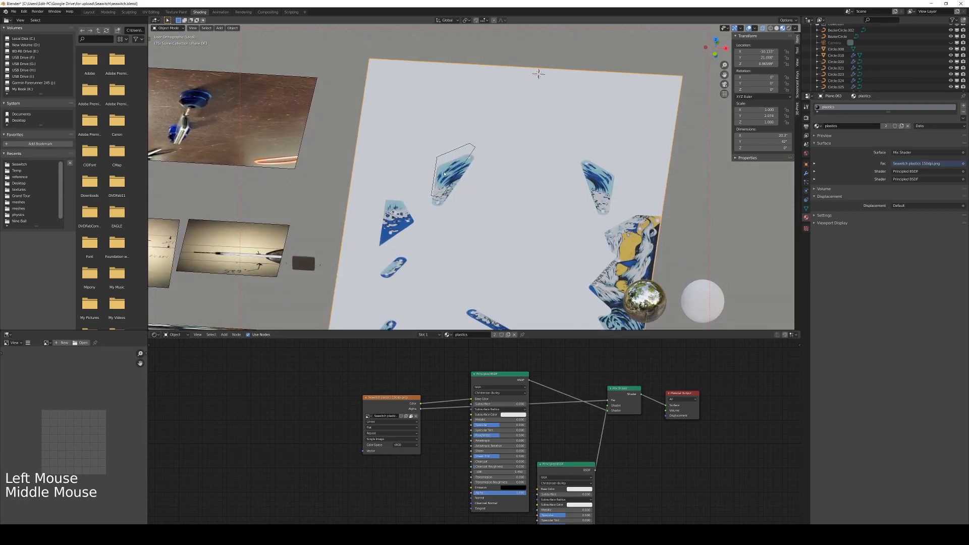
Select the traced slingshot plane in top view and apply all its transforms
key("KP_7")
middle_click_drag(511, 143, 479, 203, "shift")
scroll(520, 212, "up", 5)
scroll(505, 207, "up", 1, "shift")
left_click(505, 133)
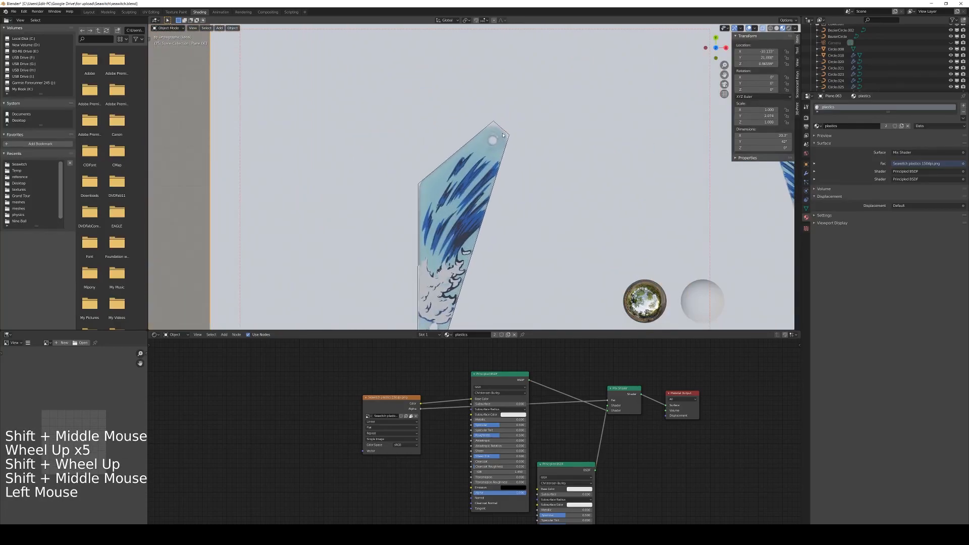
left_click(502, 133)
key("Tab")
key("Tab")
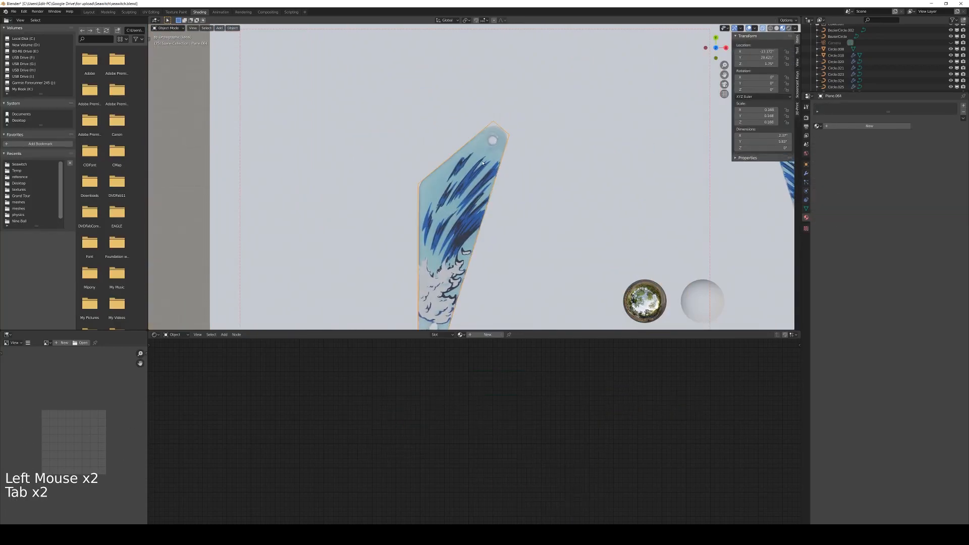
left_click(238, 29)
mouse_move(253, 59)
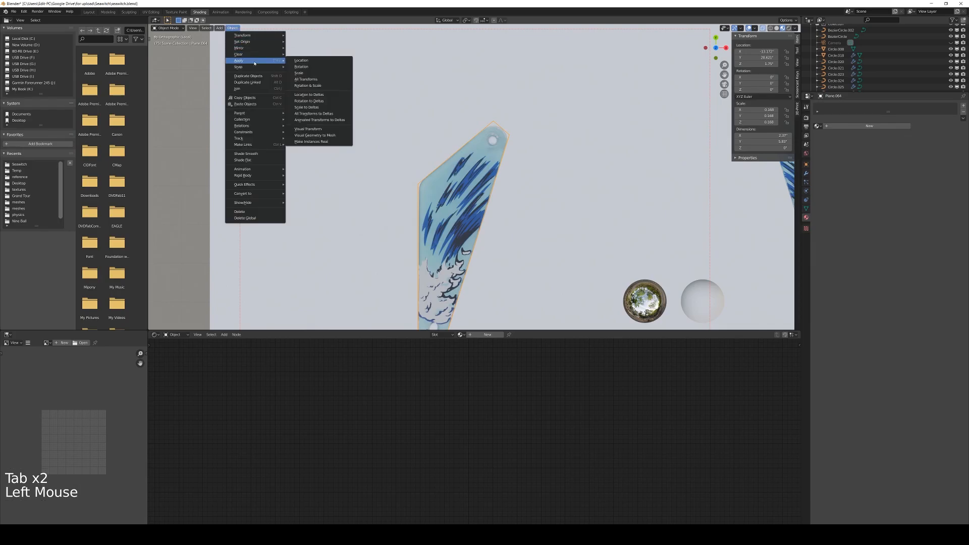
left_click(313, 80)
Try to round the slingshot plane's two upper tip vertices with a vertex bevel
key("Tab")
left_click(495, 123)
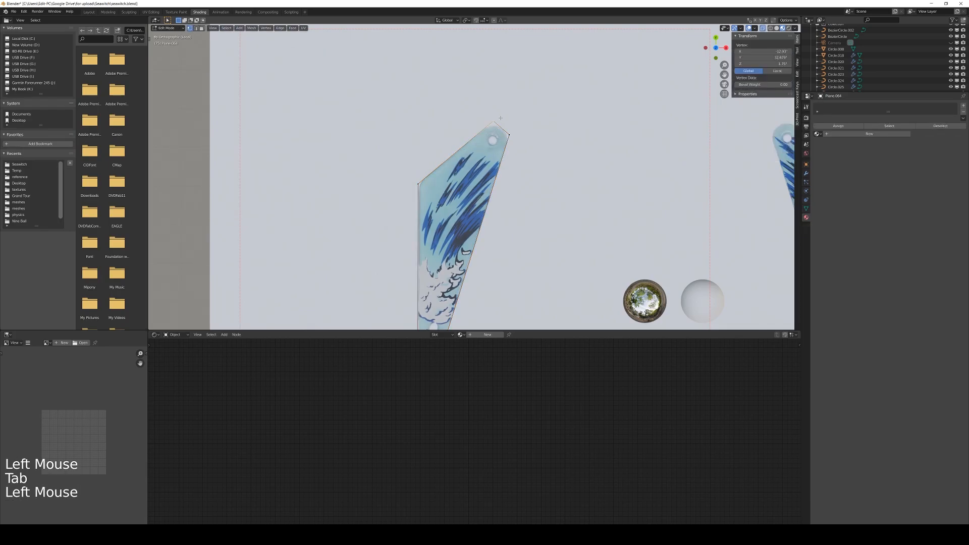
left_click(514, 133, "shift")
key("ctrl+shift+b")
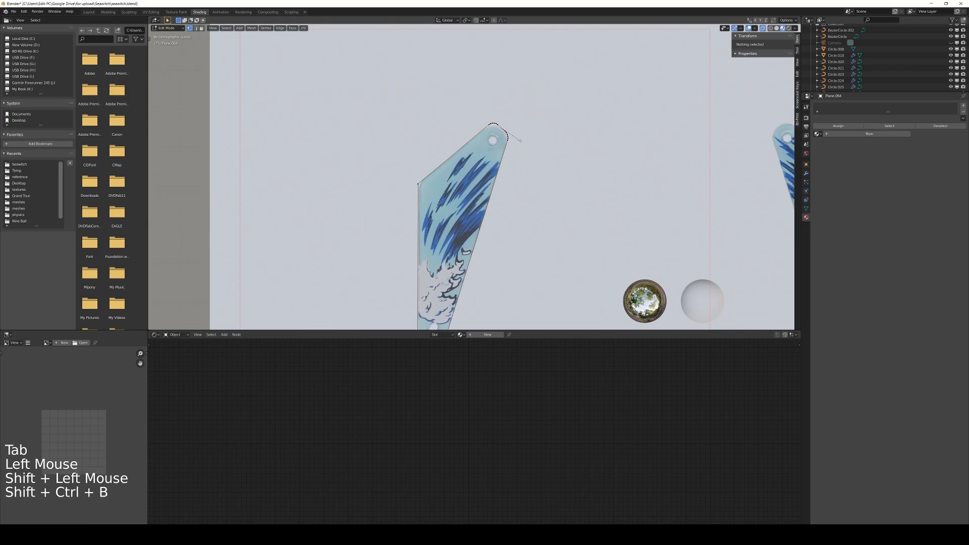
left_click(523, 145)
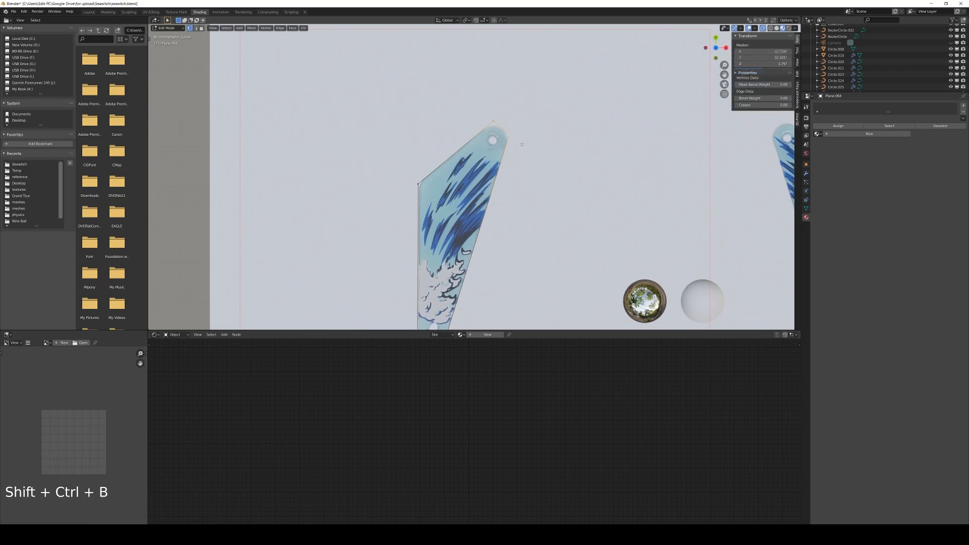
Slide the right vertex of the slingshot's upper tip along its edges to fit the artwork's outline
scroll(516, 139, "up", 3)
middle_click_drag(517, 139, 499, 167, "shift")
left_click(518, 131)
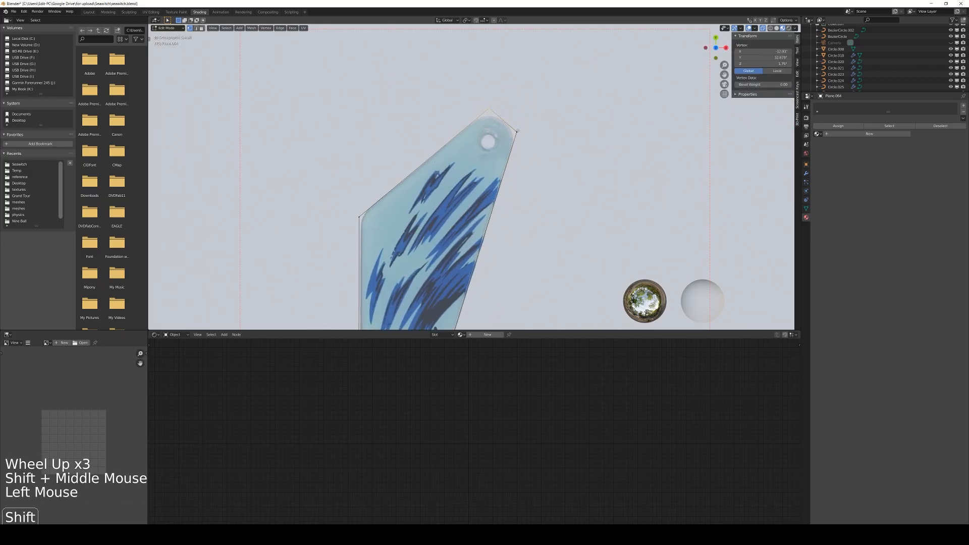
key("g")
key("g")
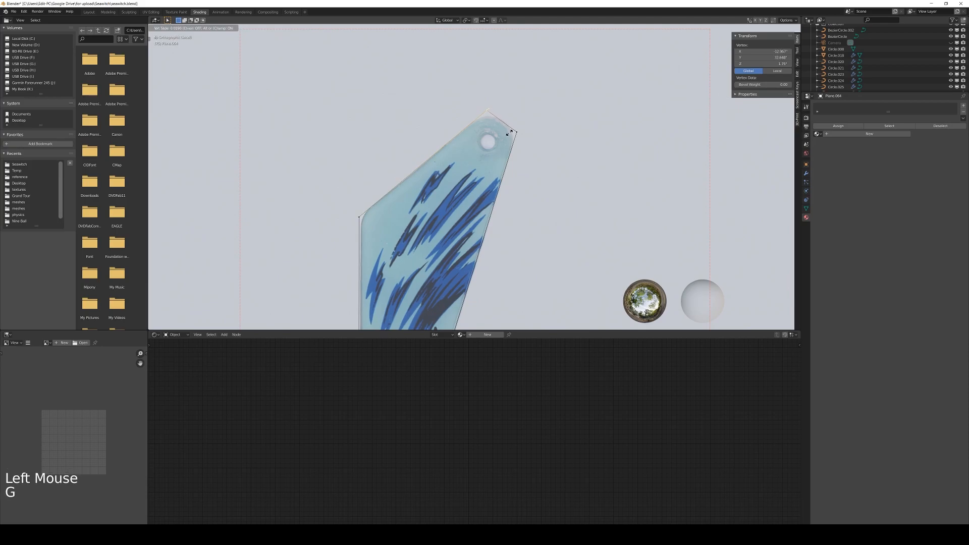
left_click(515, 134)
left_click(515, 134)
key("g")
key("g")
left_click(517, 136)
Round the slingshot's upper tip by applying a vertex bevel to its two tip vertices, following the artwork's curve
left_click(507, 121, "shift")
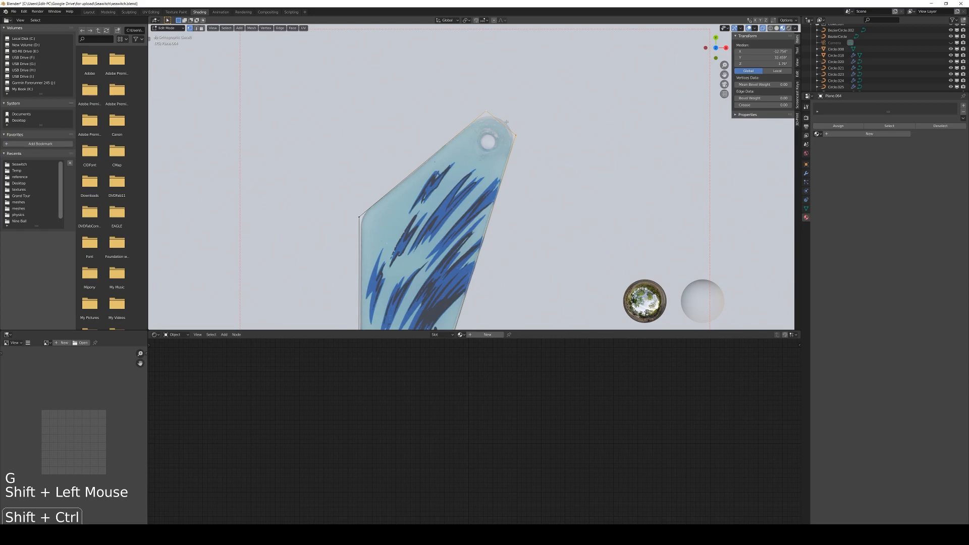
key("ctrl+shift+b")
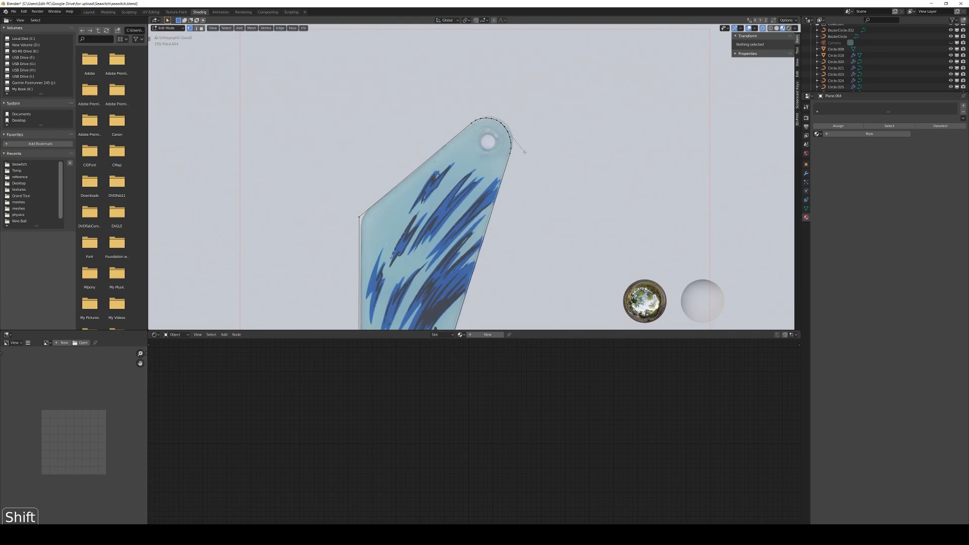
left_click(524, 151)
Slide the slingshot's outer shoulder vertex into line with the artwork and round it with a vertex bevel
scroll(425, 208, "down", 3)
middle_click_drag(424, 208, 505, 151, "shift")
left_click(459, 181)
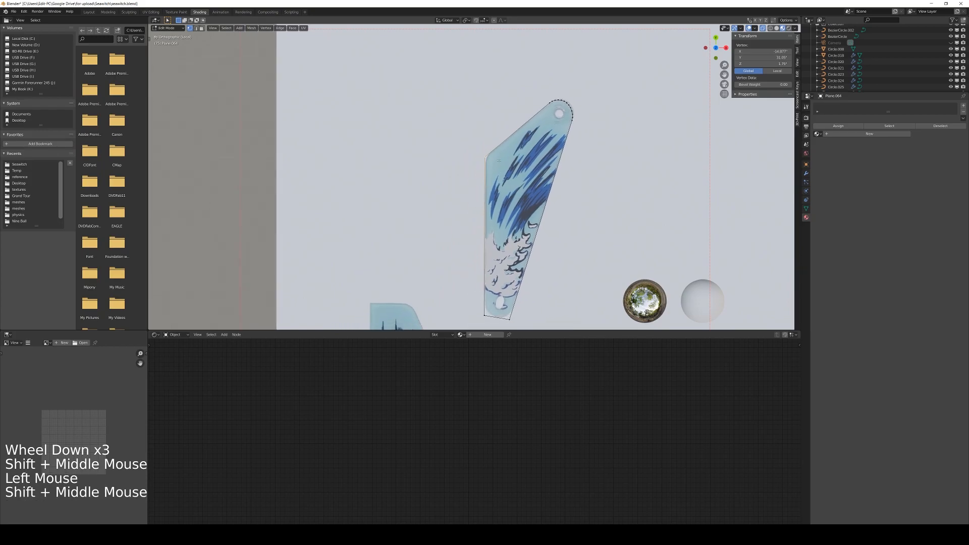
scroll(506, 151, "up", 3)
key("g")
key("g")
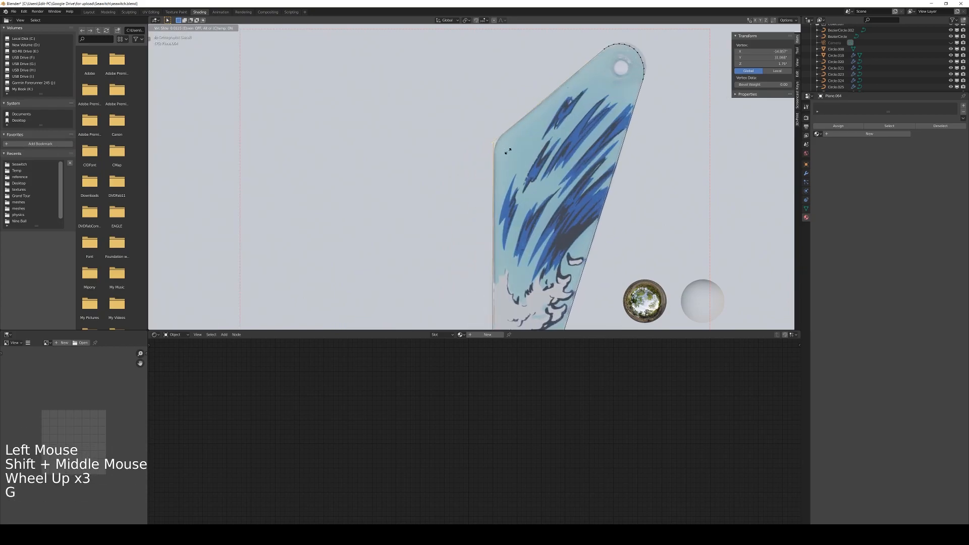
left_click(509, 151)
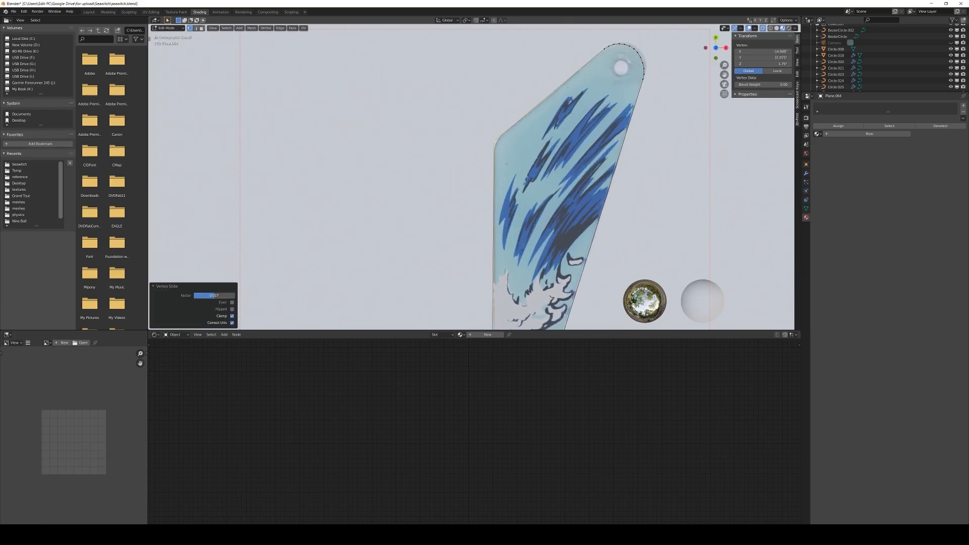
key("ctrl+shift+b")
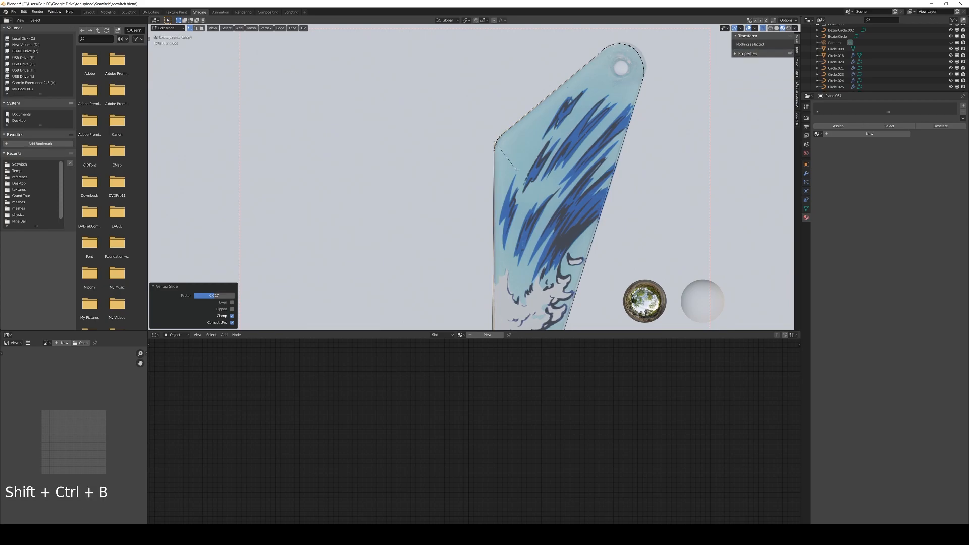
Round the slingshot's lower end by applying a vertex bevel to its two bottom vertices
scroll(518, 172, "down", 2)
middle_click_drag(518, 172, 521, 35, "shift")
left_click(483, 192)
left_click(518, 194, "shift")
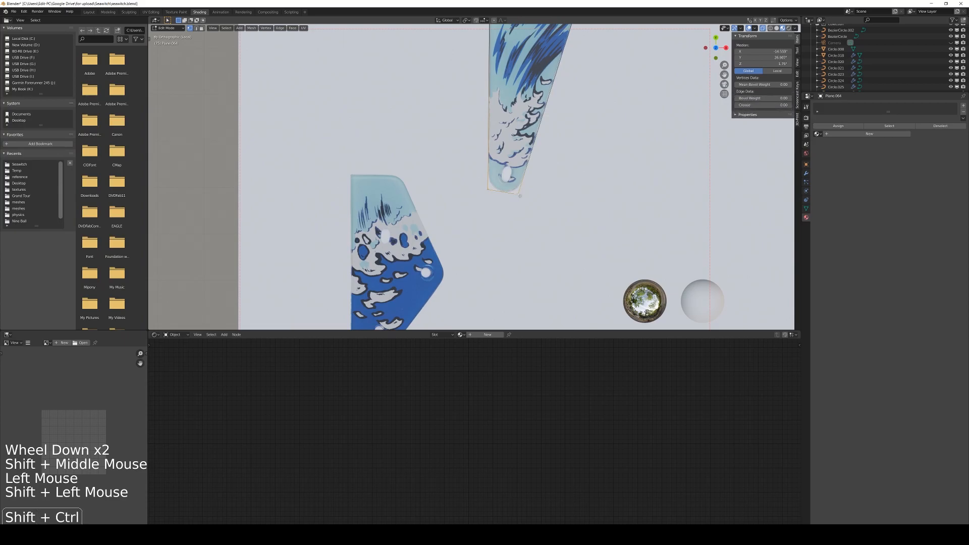
key("ctrl+shift+b")
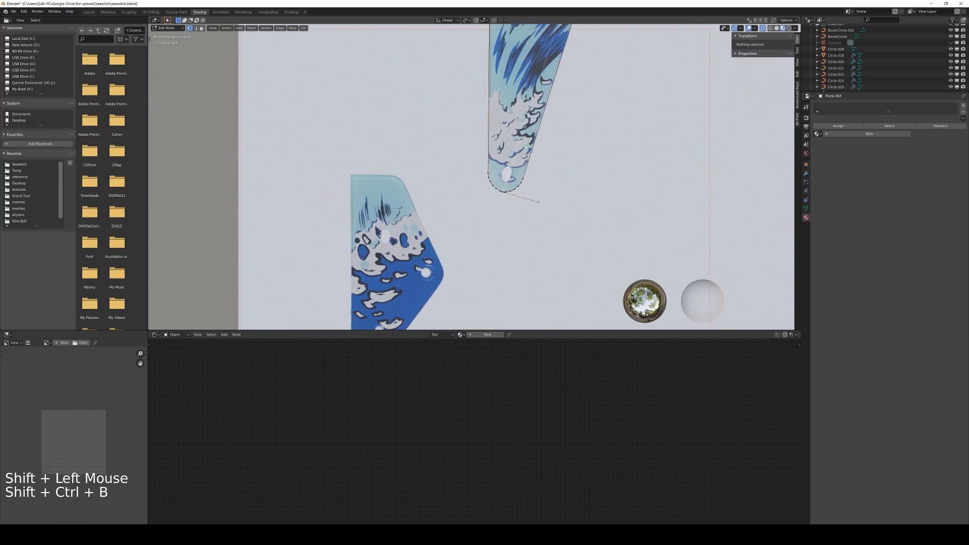
key("shift")
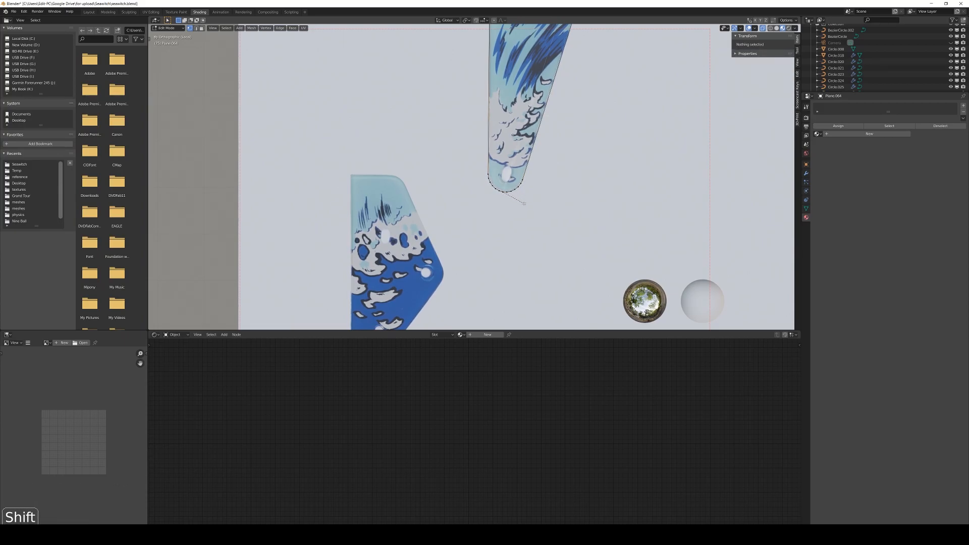
left_click(523, 203)
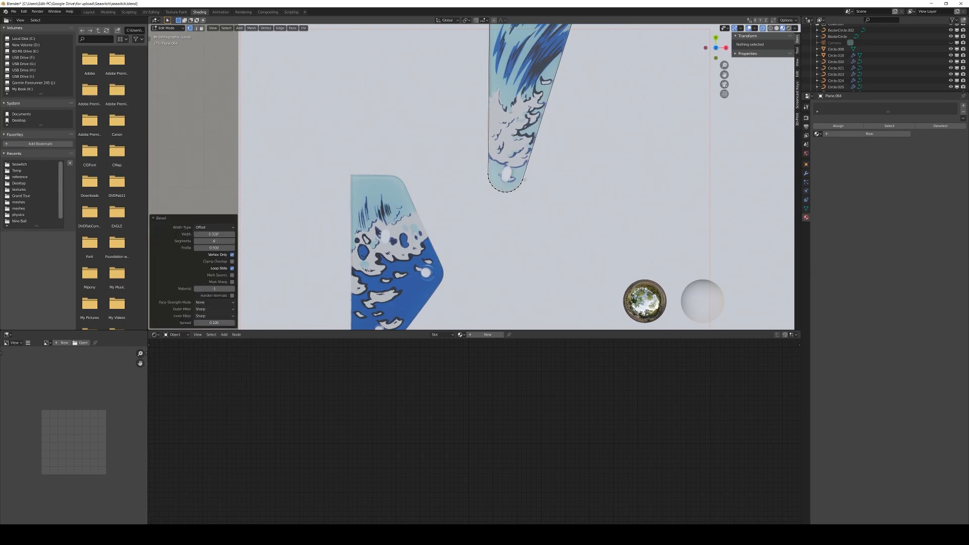
Subdivide the slingshot's long slanted inner edge twice between the upper tip and the lower end
scroll(602, 88, "down", 2)
middle_click_drag(602, 88, 575, 145, "shift")
key("Tab")
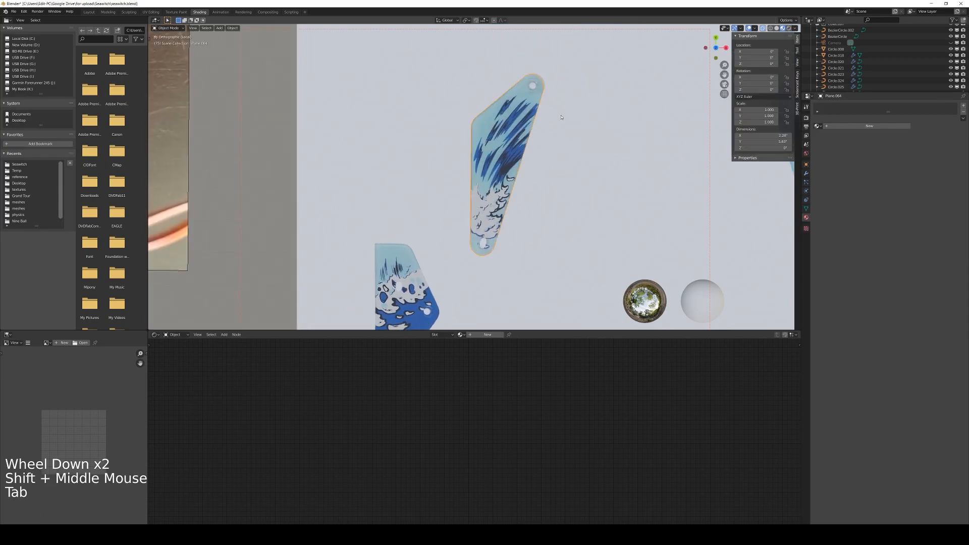
key("Tab")
left_click(497, 237)
key("shift")
left_click(544, 92, "shift")
right_click(539, 94)
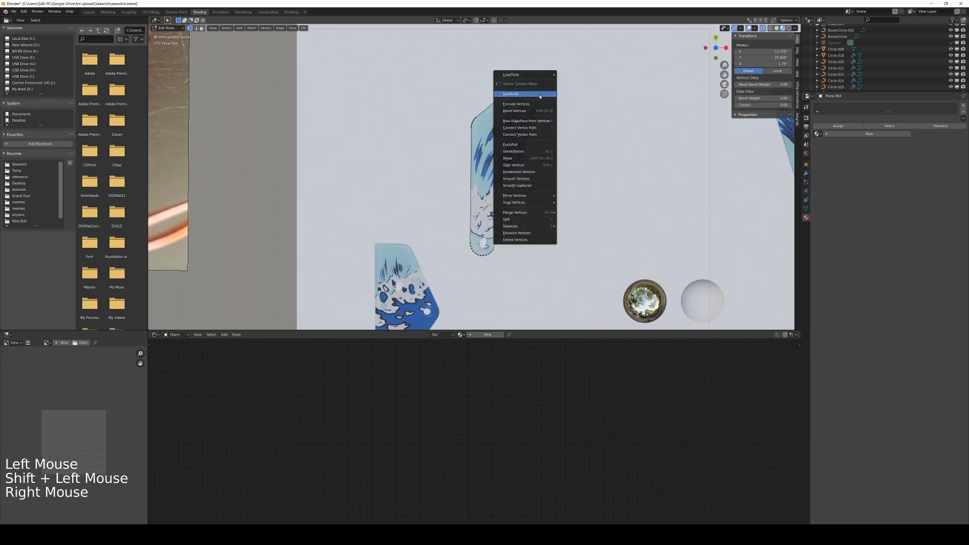
left_click(539, 95)
right_click(531, 133)
left_click(531, 134)
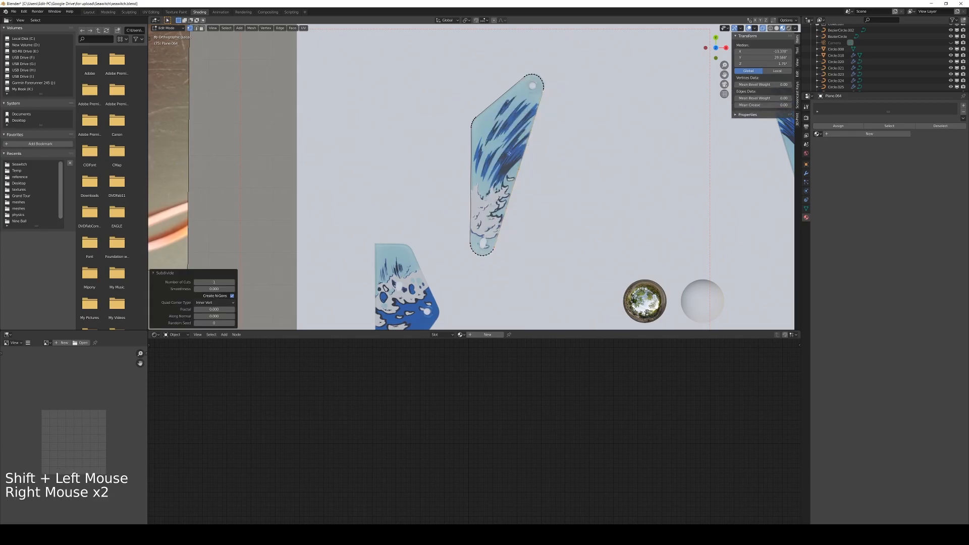
Subdivide the slingshot's vertical outer edge and the slanted edge between its shoulder and upper tip
left_click(470, 243)
left_click(472, 128, "shift")
right_click(474, 136)
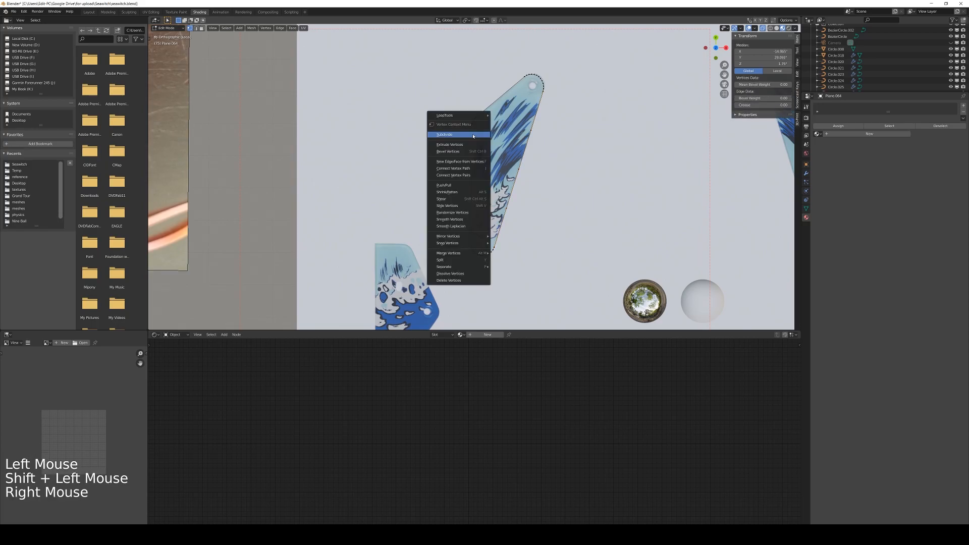
left_click(473, 136)
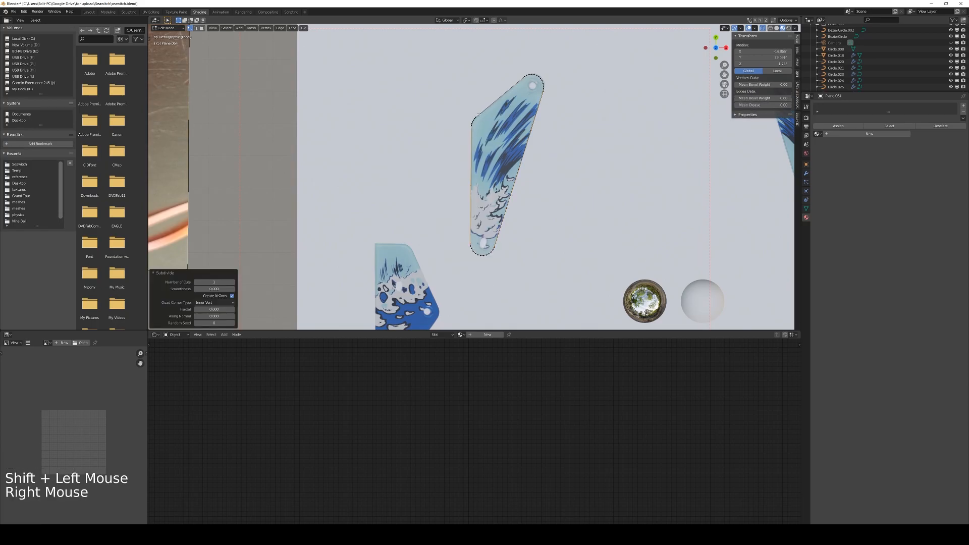
left_click(476, 118)
left_click(524, 77, "shift")
right_click(521, 81)
key("Tab")
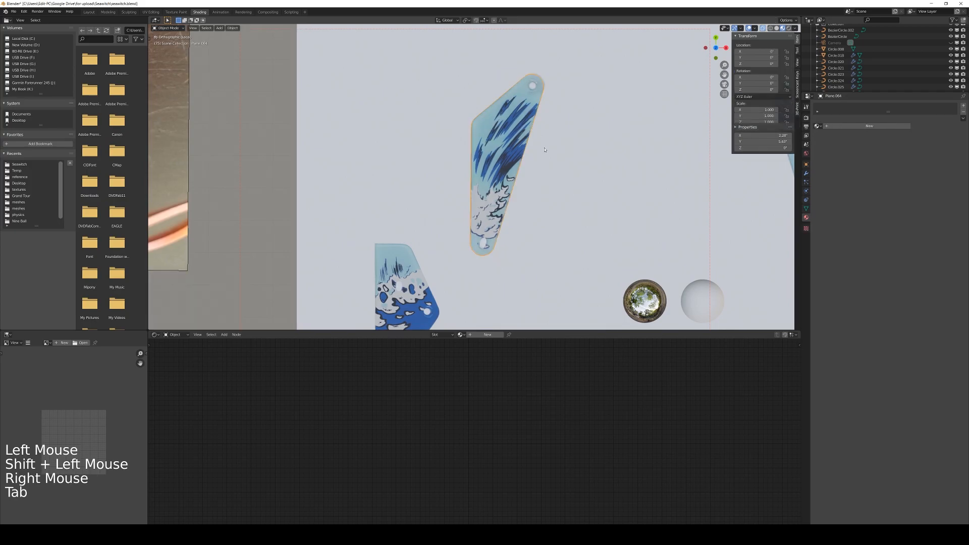
Duplicate the whole slingshot mesh in Edit Mode and move the copy along X toward the right slingshot artwork
scroll(543, 148, "down", 2)
key("Tab")
key("Tab")
key("Tab")
key("Tab")
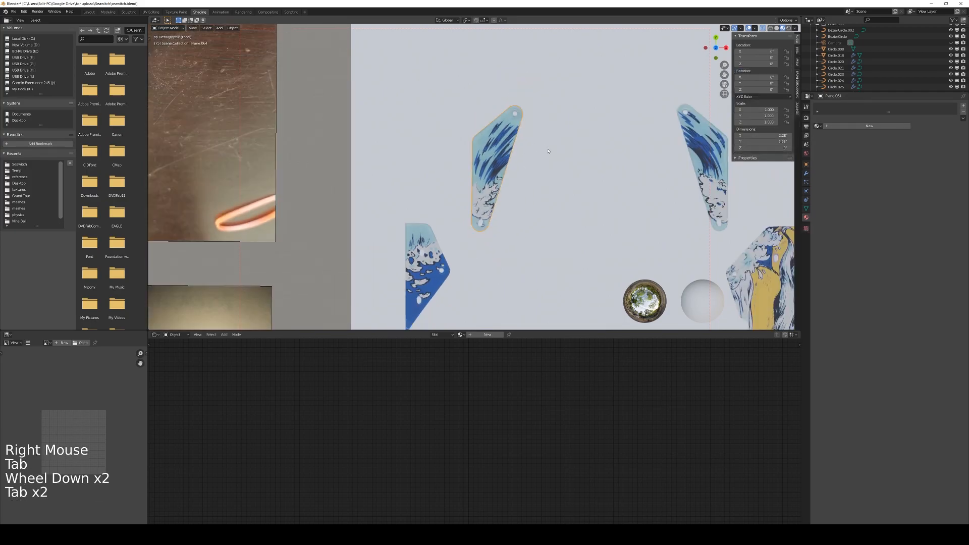
key("a")
key("shift+d")
key("g")
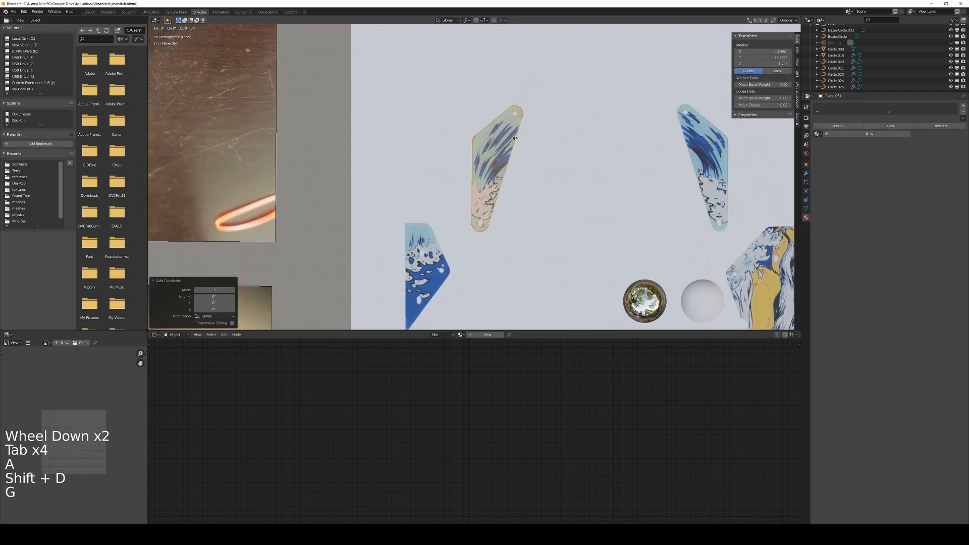
left_click(636, 157)
Rotate the duplicated slingshot 180° about the global Y axis and move it along X onto the right artwork
type("r")
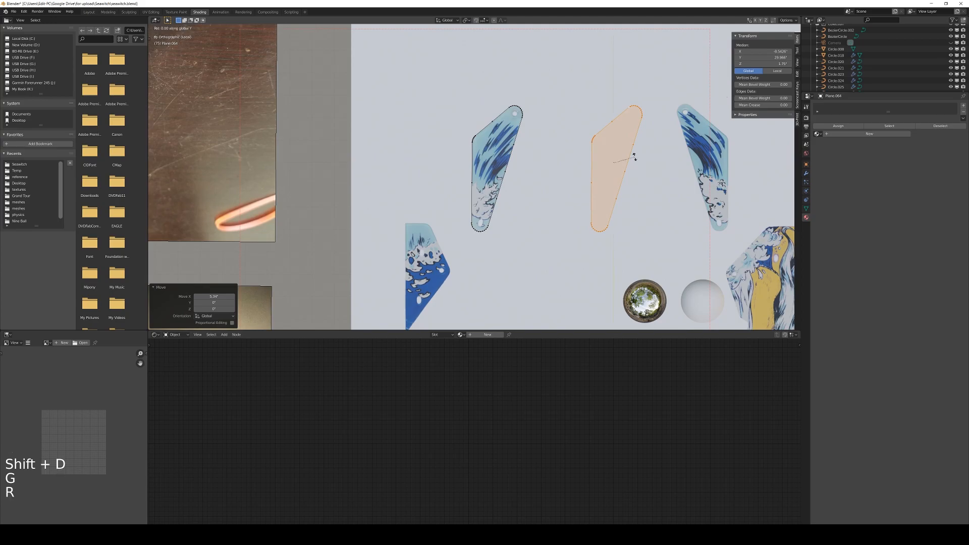
type("80")
key("Return")
key("g")
key("x")
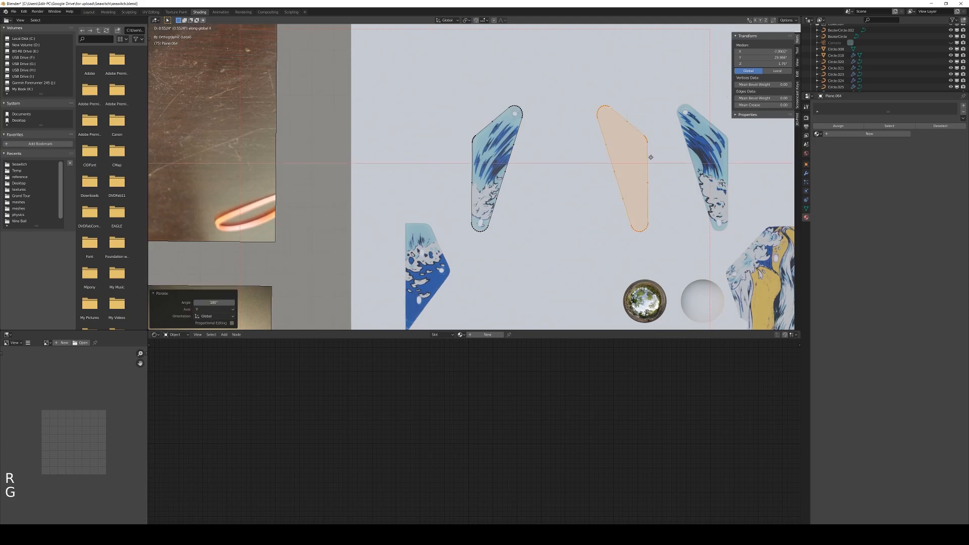
left_click(727, 168)
Fine-tune the duplicated slingshot's position along X to align it with the right slingshot artwork
middle_click_drag(727, 168, 378, 190, "shift")
scroll(608, 238, "up", 4)
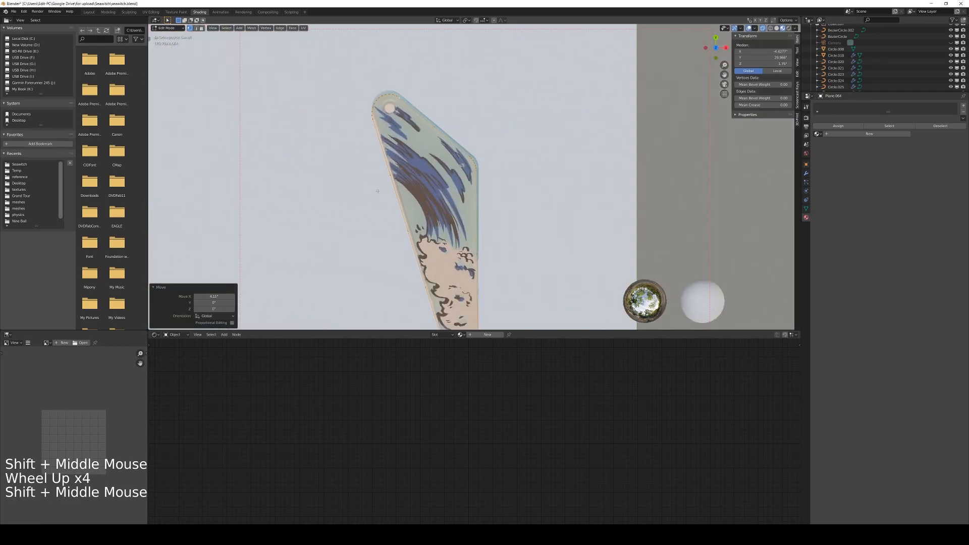
key("g")
key("x")
key("shift")
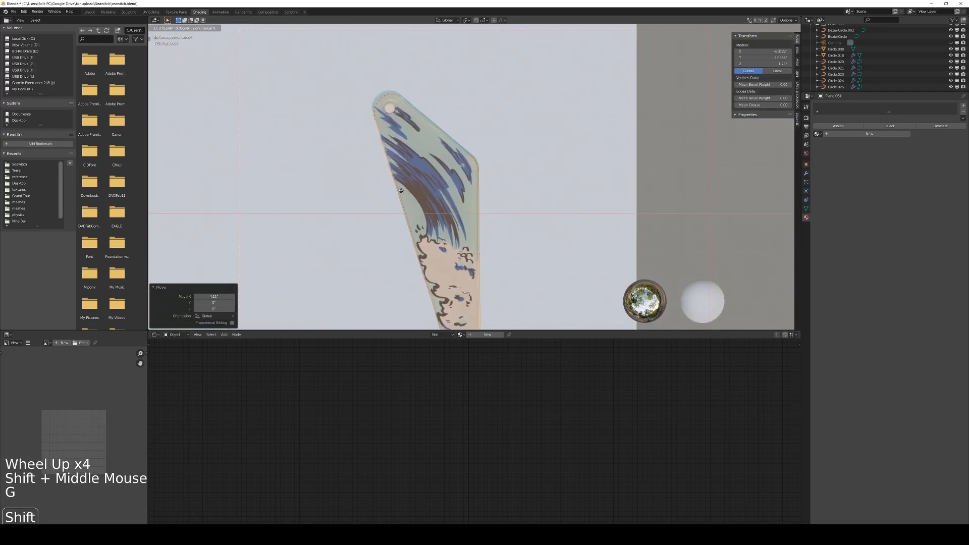
left_click(396, 190)
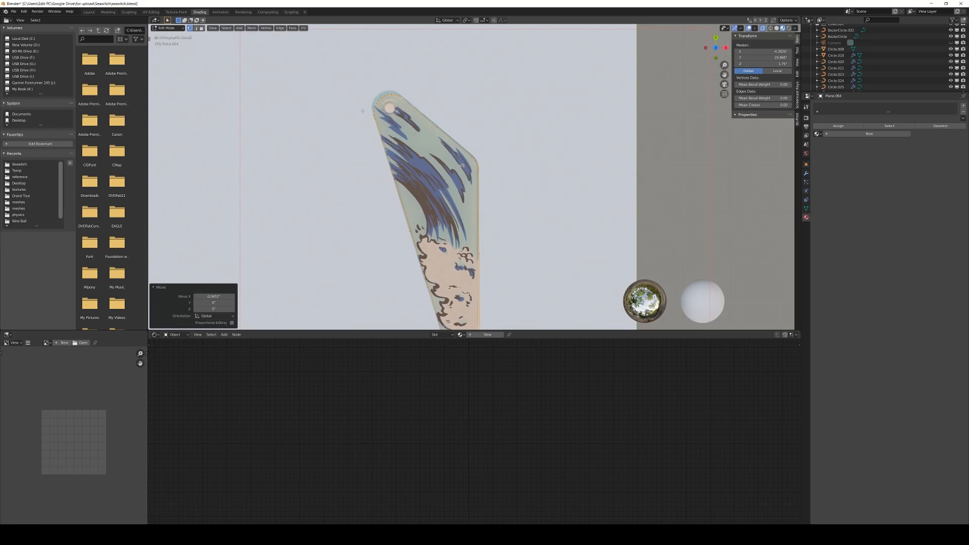
Circle-select the right slingshot's upper tip vertices and move them to fit the artwork's rounded tip
left_click(375, 119)
key("c")
left_click_drag(375, 121, 391, 94)
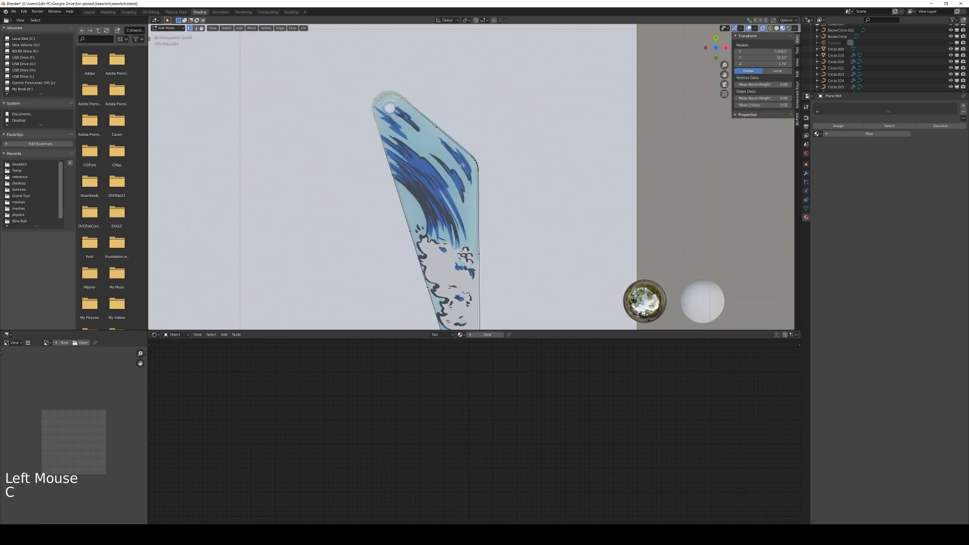
key("g")
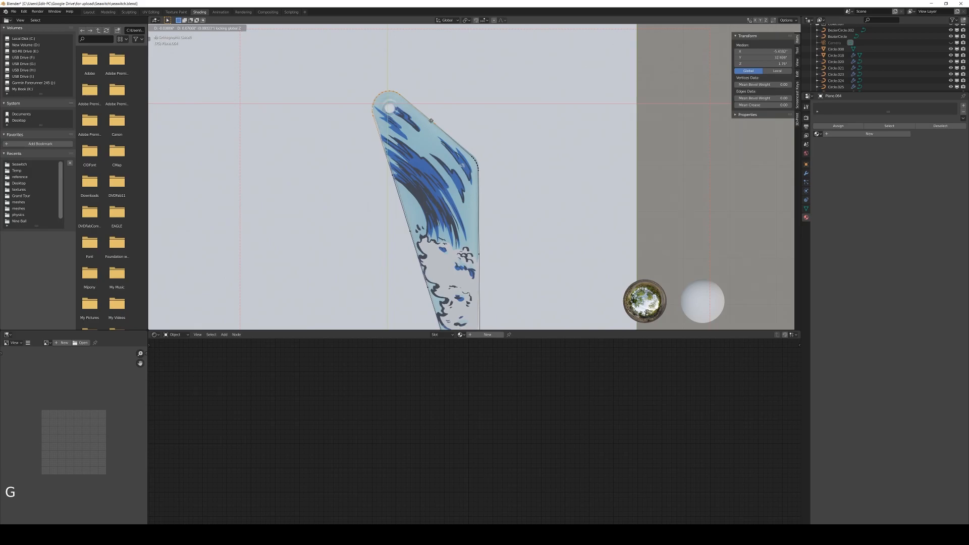
left_click(431, 120)
Circle-select the right slingshot's lower end vertices and move them to fit the artwork's rounded bottom
scroll(431, 121, "down", 3)
middle_click_drag(431, 121, 427, 147, "shift")
middle_click_drag(470, 213, 425, 154, "shift")
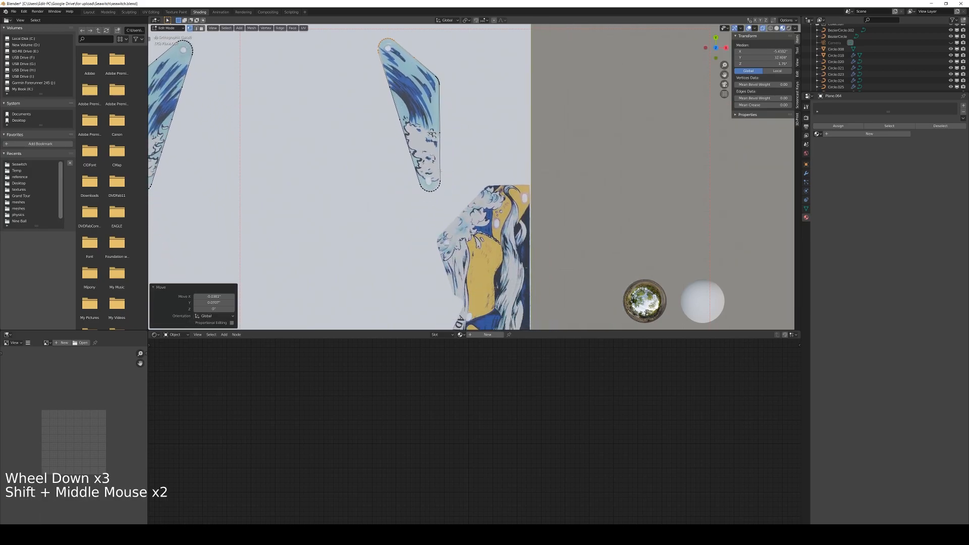
scroll(425, 154, "up", 4)
left_click(369, 207)
key("c")
left_click_drag(371, 209, 384, 210)
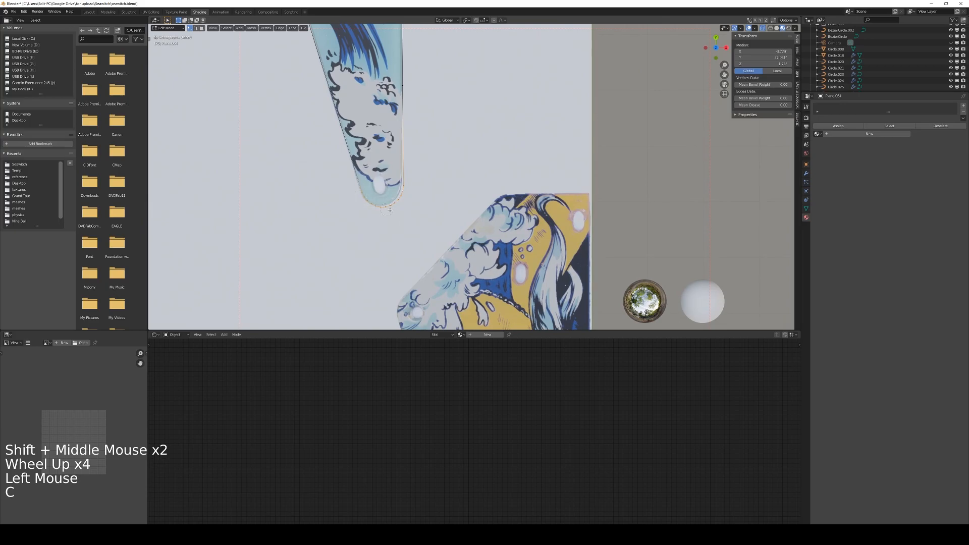
key("g")
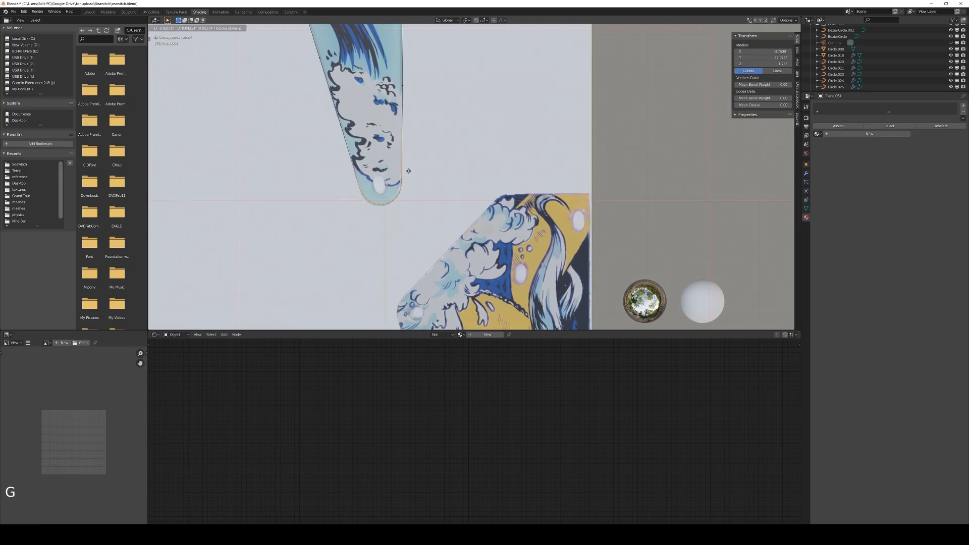
left_click(410, 170)
key("Tab")
Dissolve the intermediate vertices on the right slingshot's long slanted inner edge
scroll(409, 169, "down", 3)
middle_click_drag(409, 169, 431, 138, "shift")
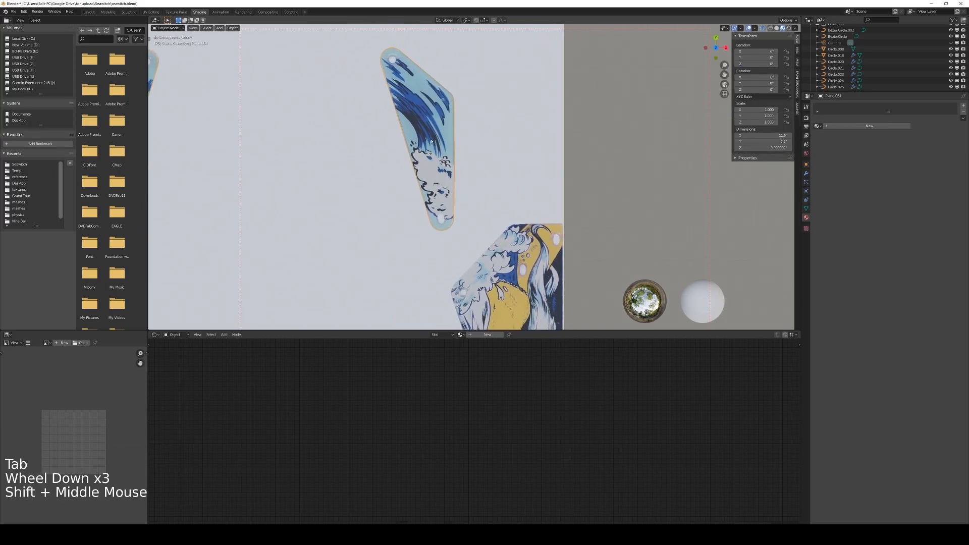
key("Tab")
left_click(390, 93)
key("c")
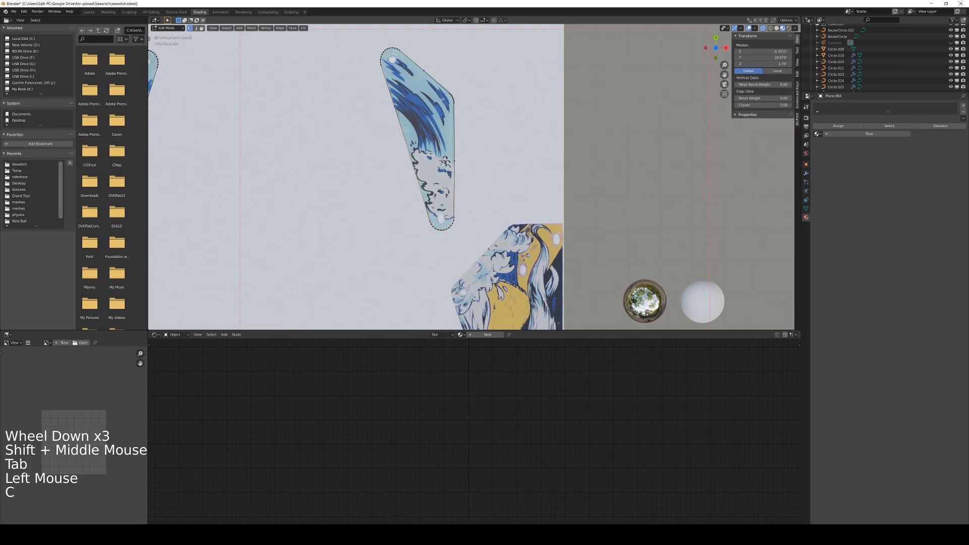
key("x")
left_click(369, 130)
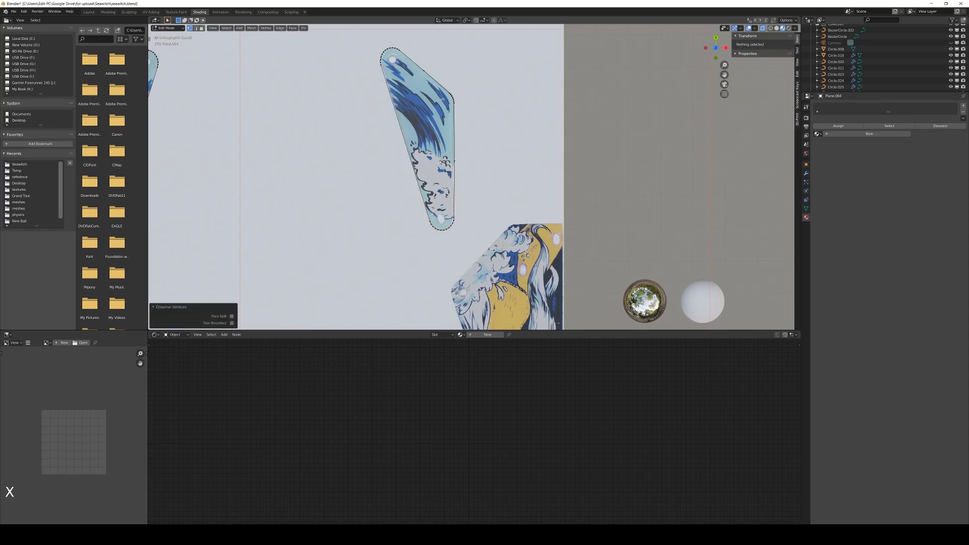
Select the two end vertices of the right slingshot's long slanted inner edge and subdivide the edge between them
left_click(434, 216)
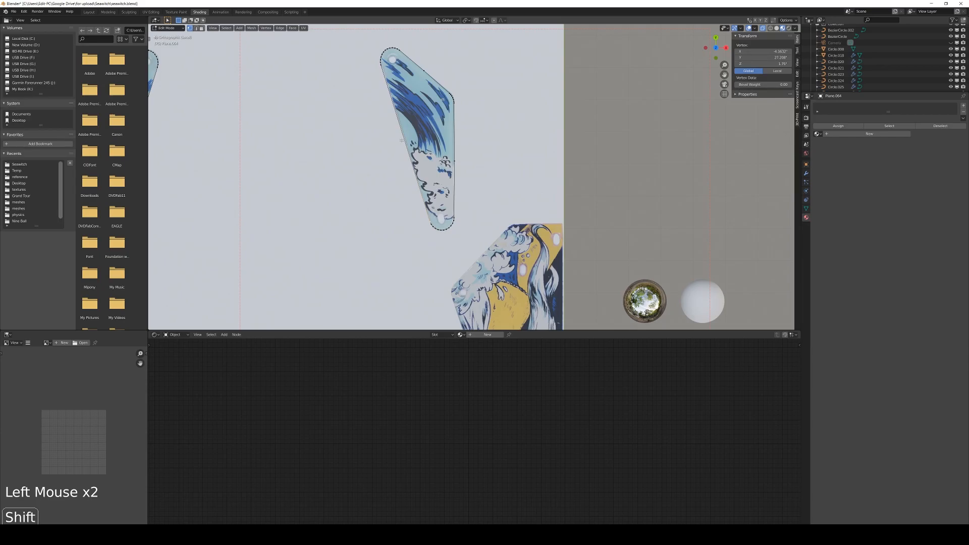
left_click(381, 66, "shift")
right_click(385, 78)
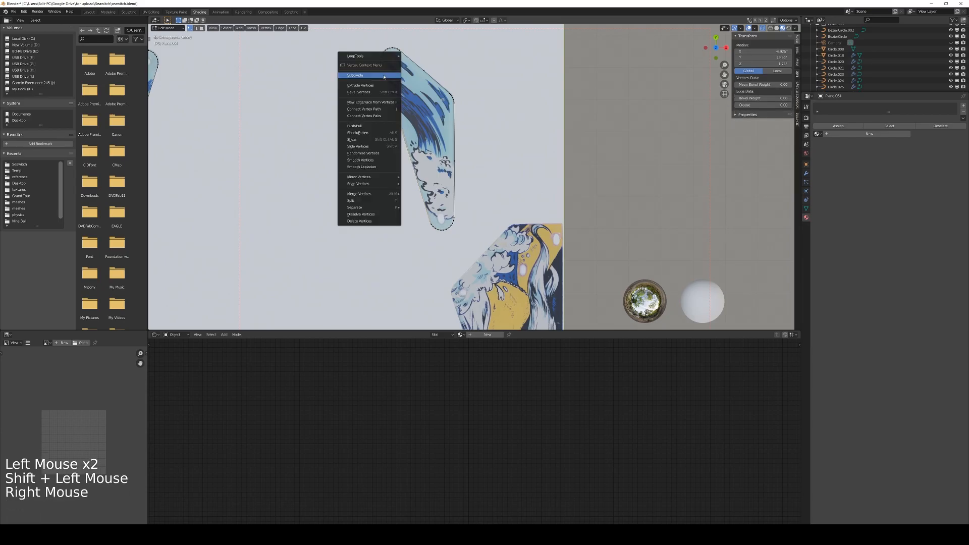
left_click(385, 78)
right_click(387, 81)
key("Tab")
Add a plane for the pointed left-side plastic and scale it down by a factor of about 0.208
scroll(422, 184, "down", 6)
middle_click_drag(422, 184, 555, 181)
key("KP_7")
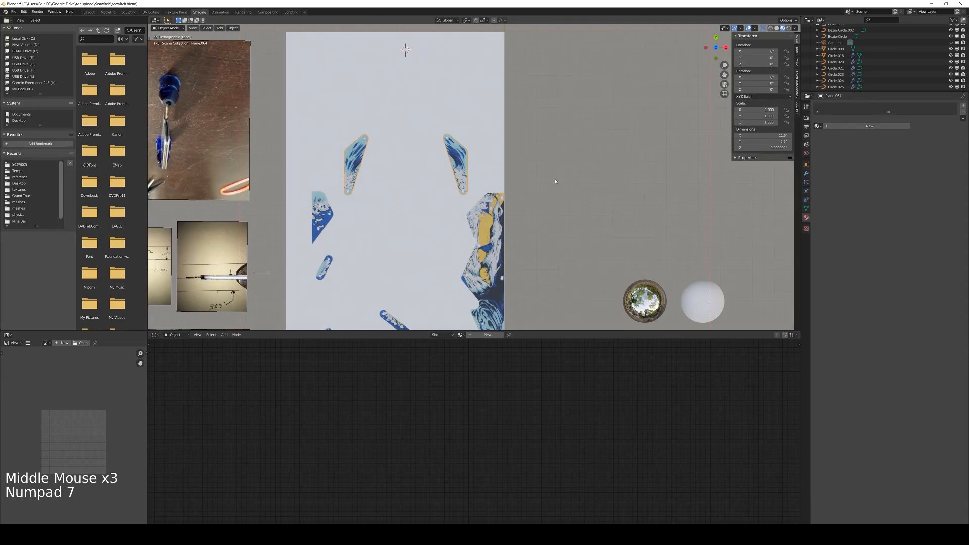
middle_click_drag(310, 238, 530, 208, "shift")
scroll(387, 238, "up", 5)
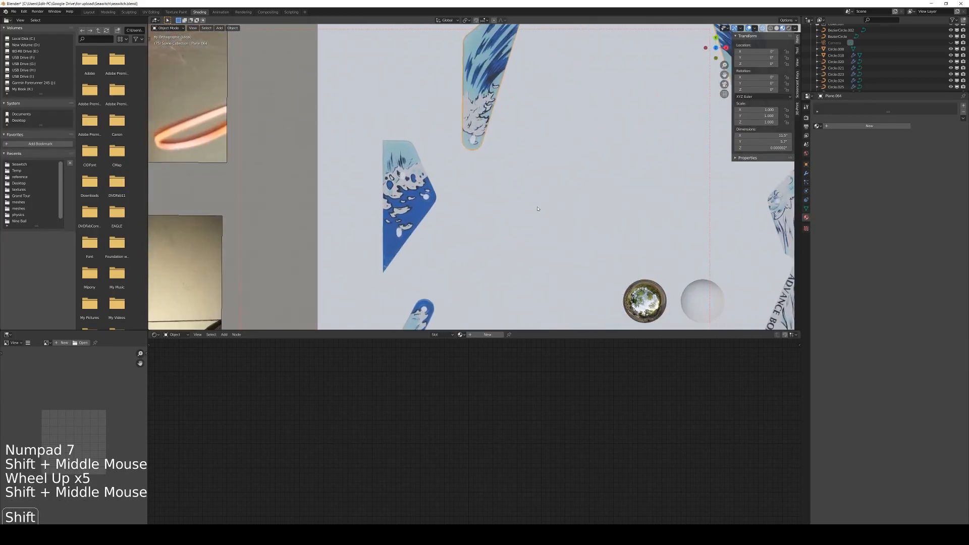
key("shift+a")
left_click(565, 207)
scroll(537, 210, "down", 4)
key("g")
left_click(515, 139)
key("s")
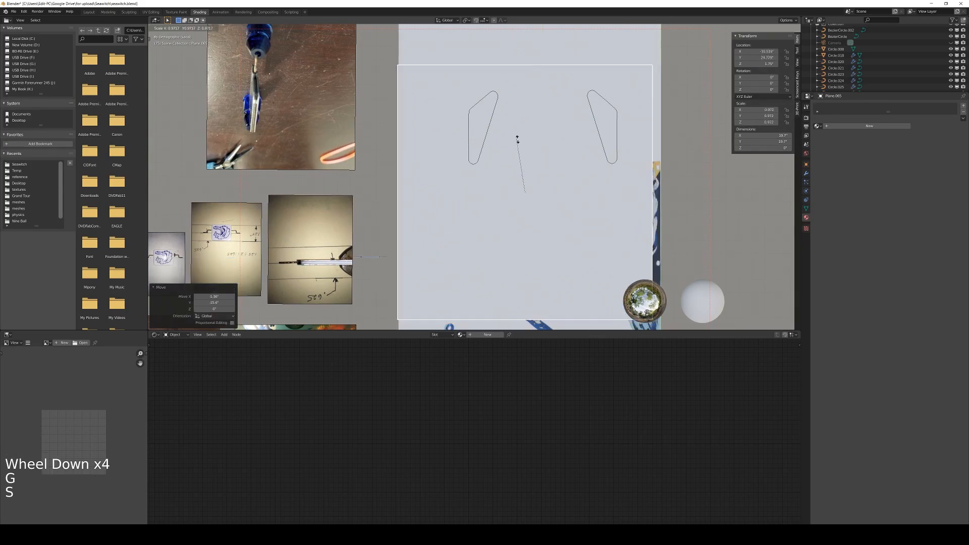
left_click(529, 181)
Move the new plane onto the pointed left-side plastic's artwork, locking Z, and set its viewport display to Wire
key("g")
key("shift+z")
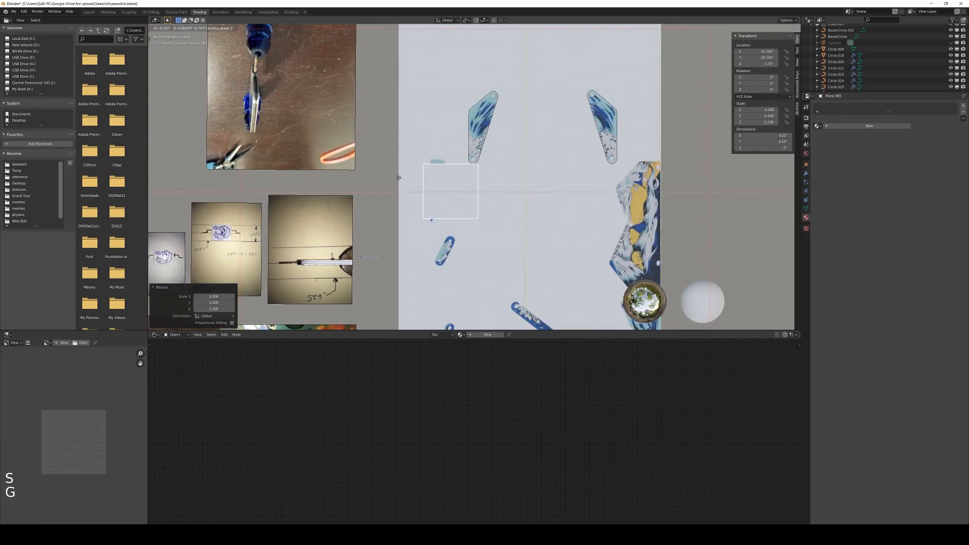
left_click(405, 174)
left_click(806, 164)
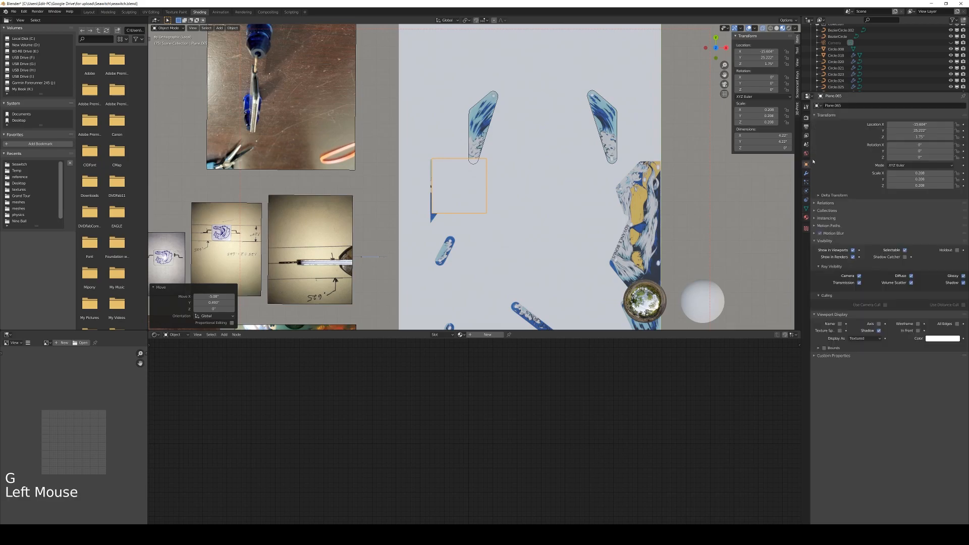
left_click(867, 340)
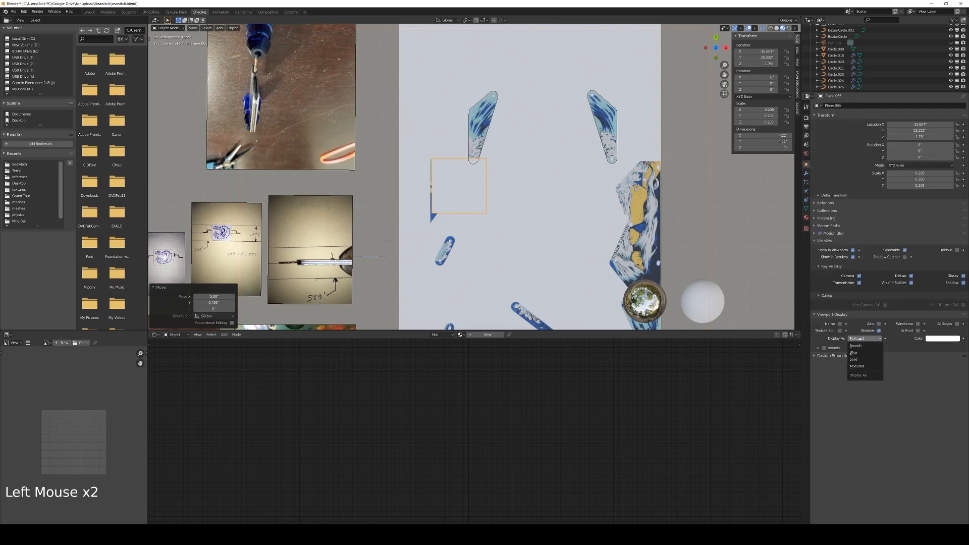
left_click(860, 353)
Align the wire plane's upper-left corner with the upper-left corner of the pointed plastic's artwork
scroll(510, 81, "up", 4)
middle_click_drag(435, 141, 509, 114, "shift")
scroll(501, 106, "up", 4)
scroll(501, 106, "down", 1)
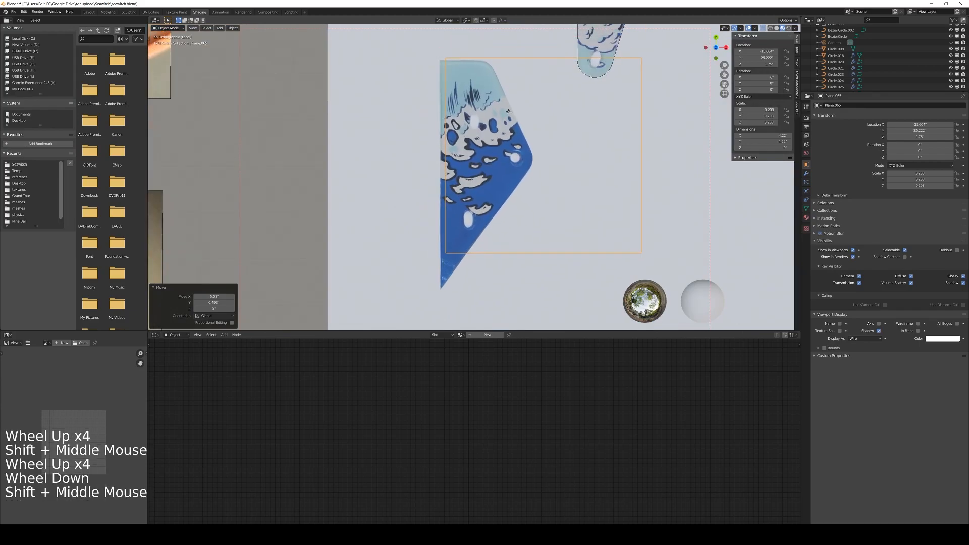
key("g")
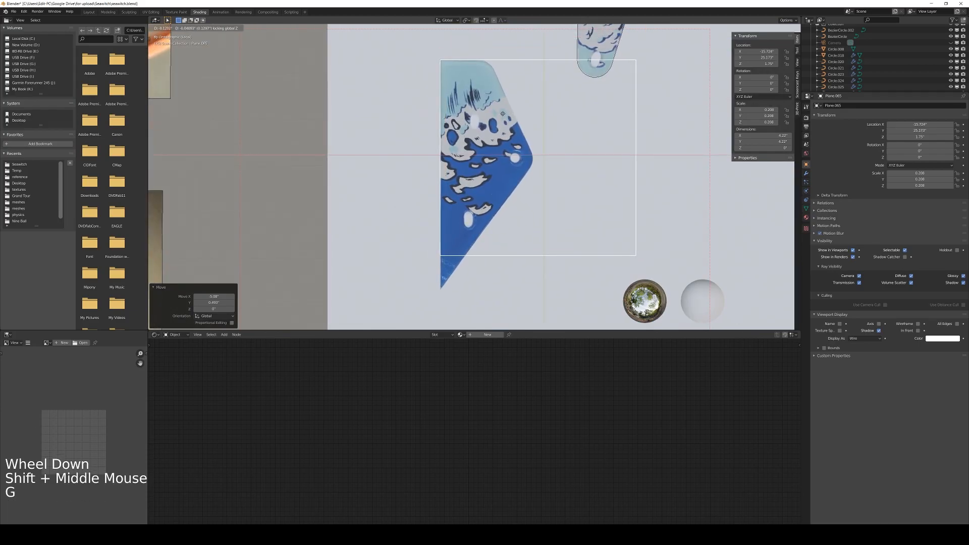
left_click(503, 116)
Move the plane's two right-hand vertices along X to meet the artwork's outermost right corner
key("Tab")
left_click(636, 61)
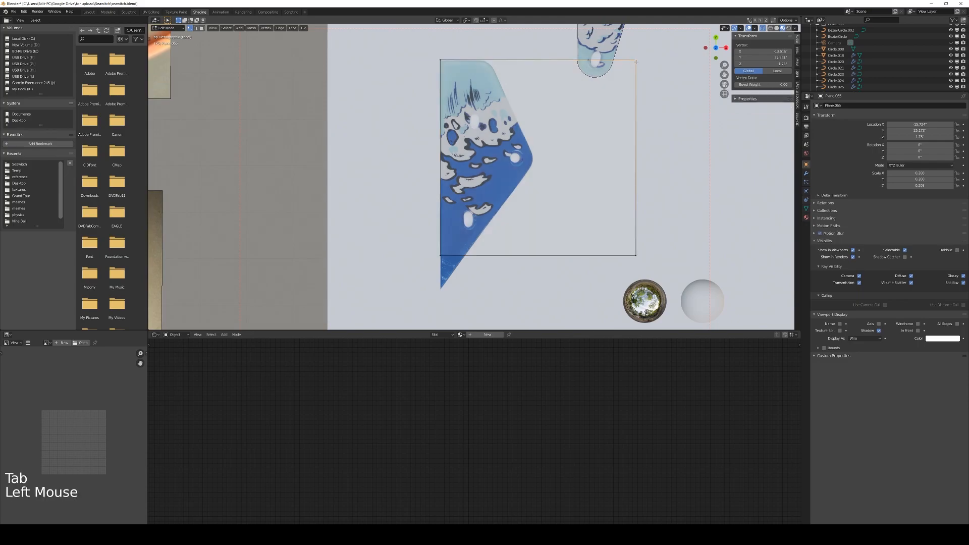
left_click(636, 255, "shift")
key("g")
key("x")
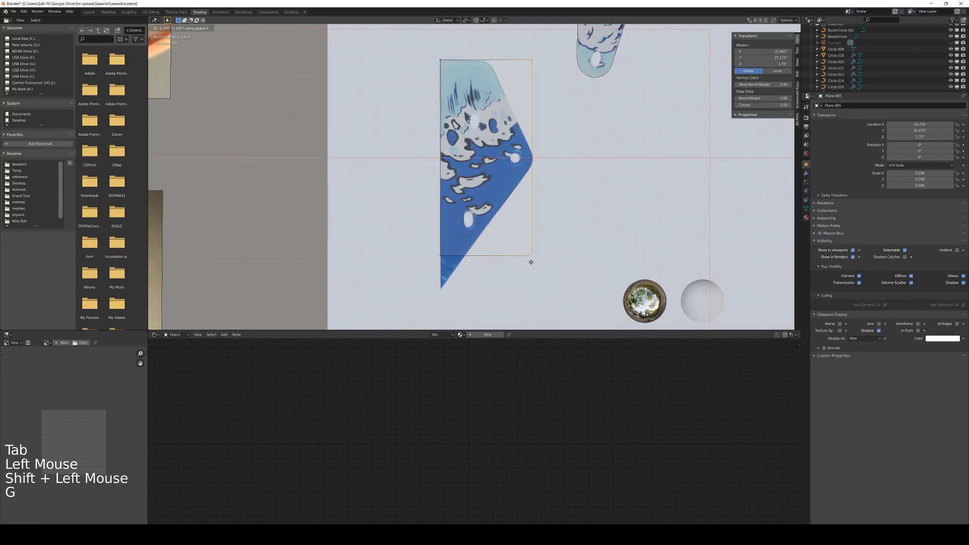
left_click(531, 262)
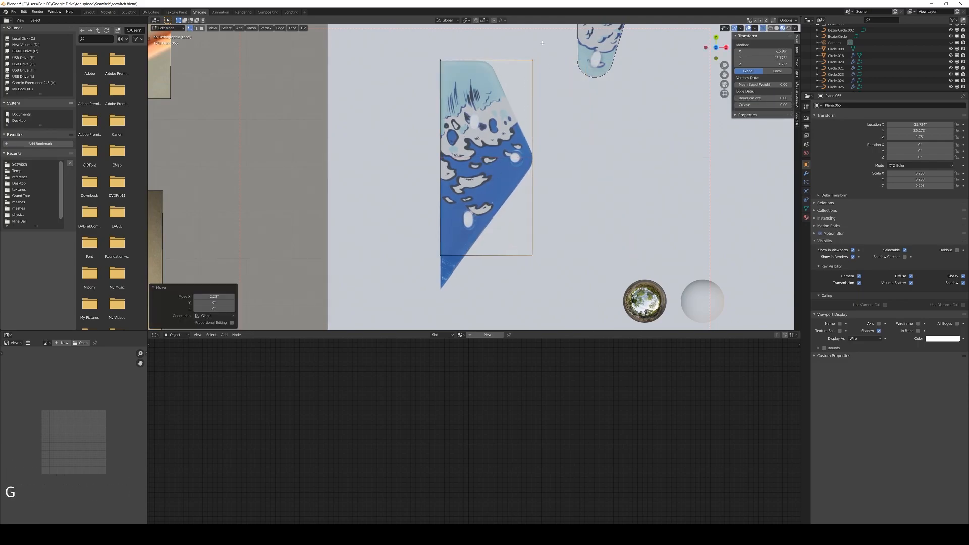
Subdivide the plane's right edge and move its upper vertex along X to the end of the artwork's top edge
right_click(540, 154)
left_click(536, 158)
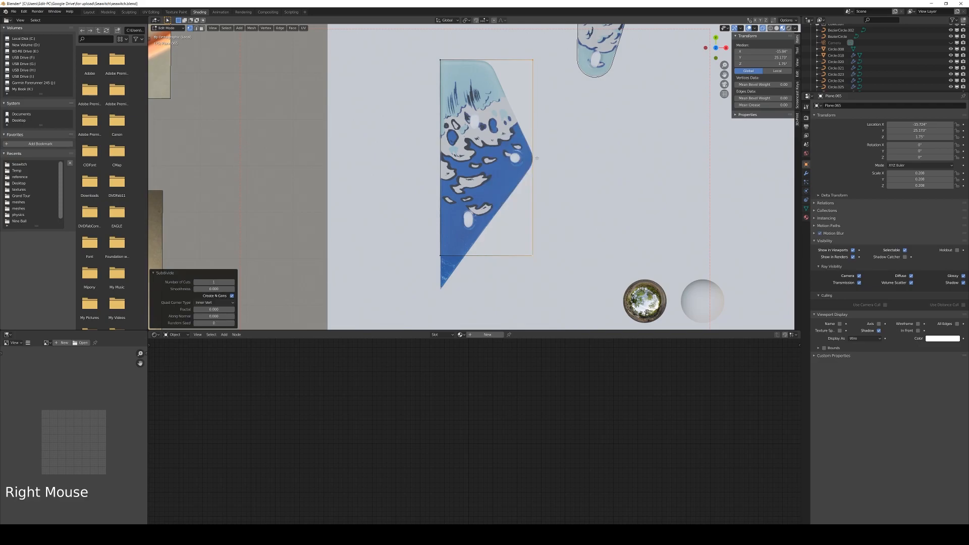
left_click(533, 61)
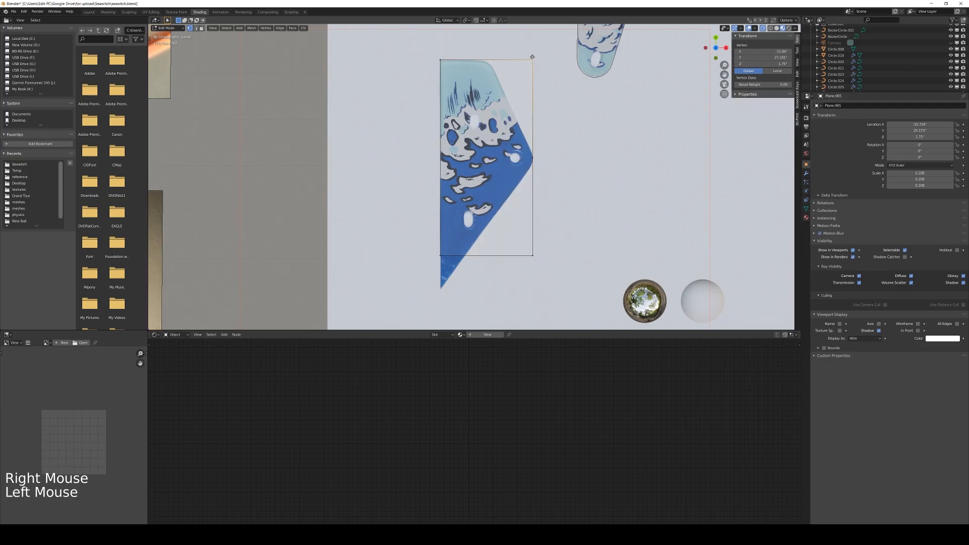
key("g")
key("x")
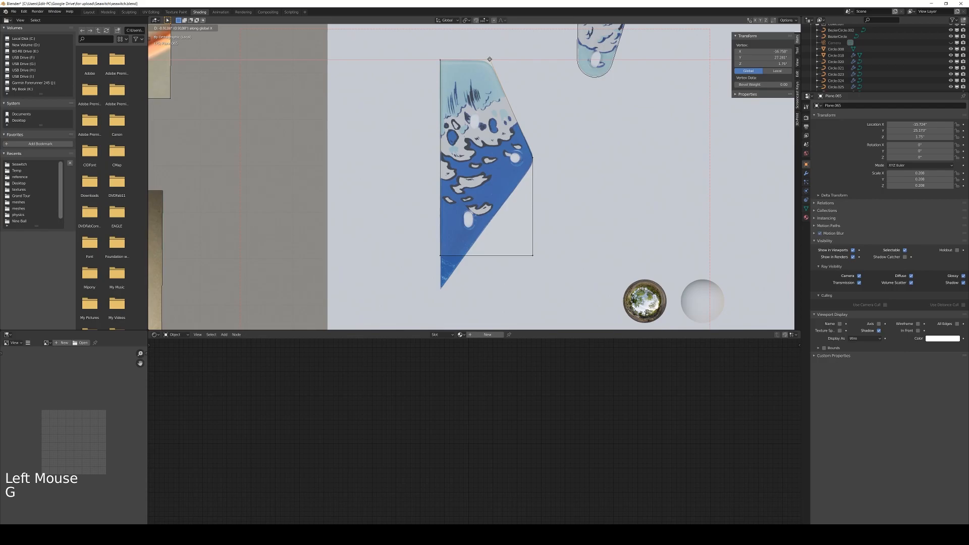
left_click(490, 59)
Move the plane's lower-left vertex along Y down to the artwork's pointed lower tip
left_click(444, 276)
key("g")
key("y")
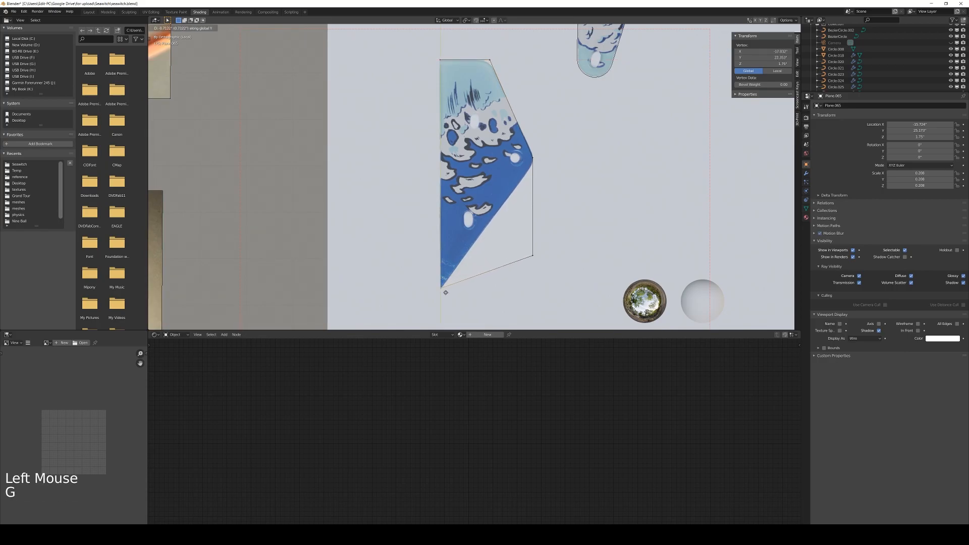
left_click(446, 293)
Dissolve the plane's lower-right vertex so the slanted edge runs straight to the lower tip
left_click(534, 255)
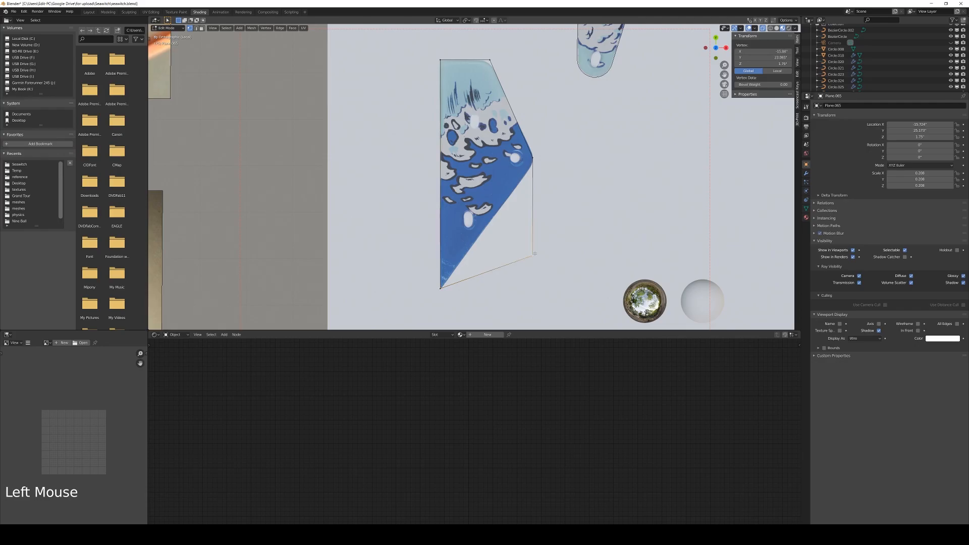
key("x")
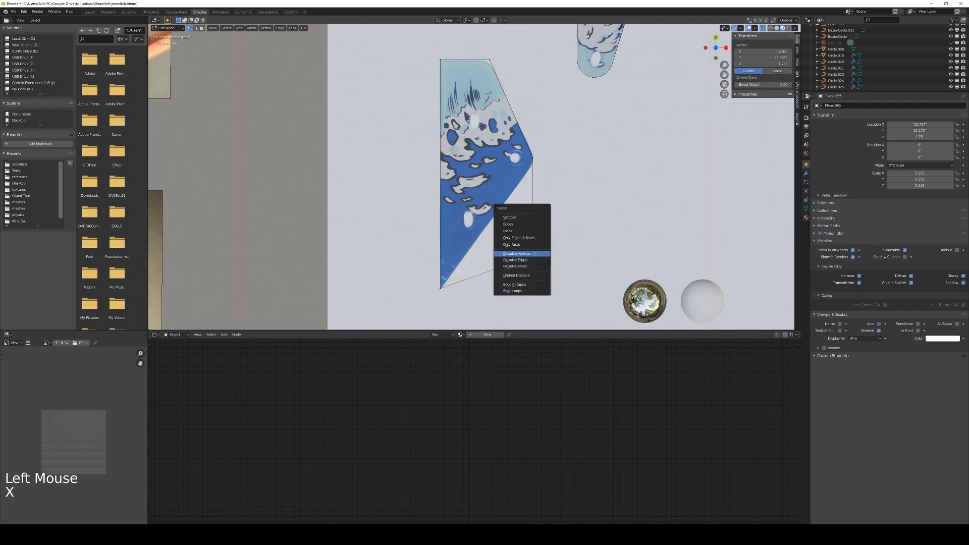
left_click(535, 254)
key("Tab")
key("Tab")
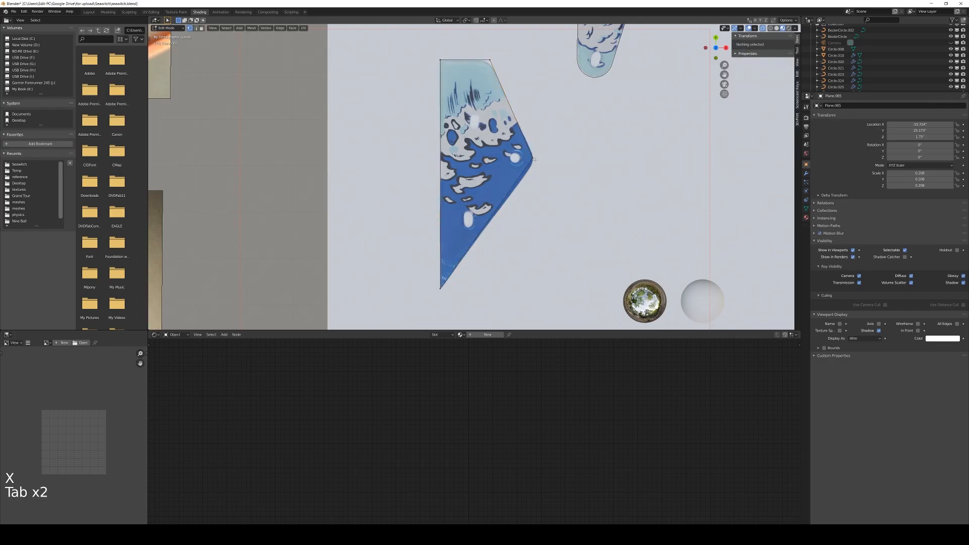
Move the right-hand corner vertex slightly outside the artwork's rounded corner so the adjoining edges follow the artwork
left_click(534, 160)
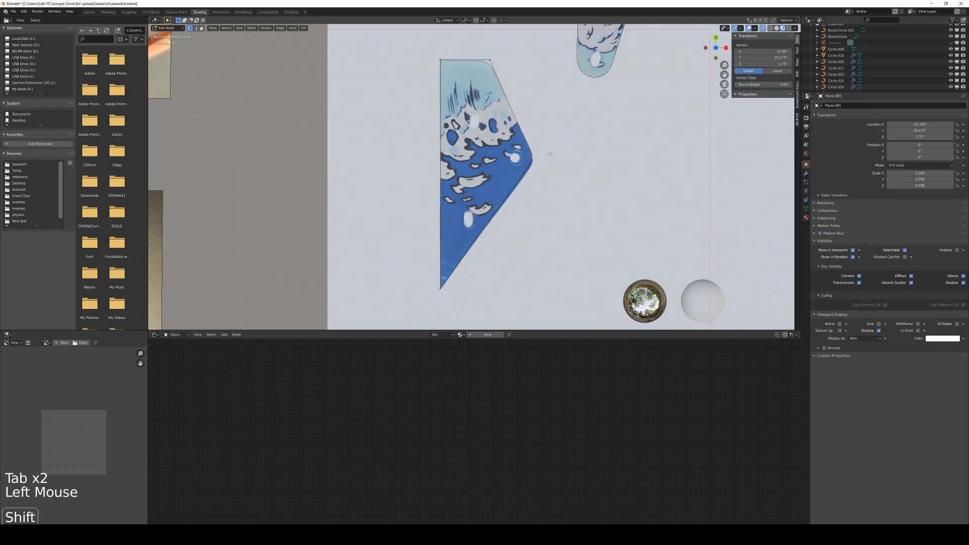
middle_click_drag(535, 160, 528, 158, "shift")
scroll(530, 151, "up", 3)
scroll(530, 150, "up", 4)
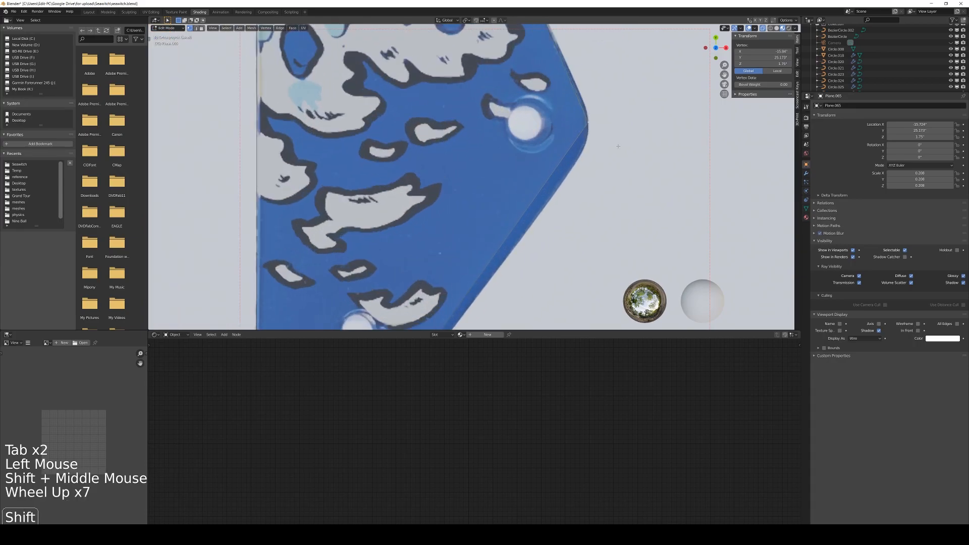
middle_click_drag(606, 130, 580, 147, "shift")
key("g")
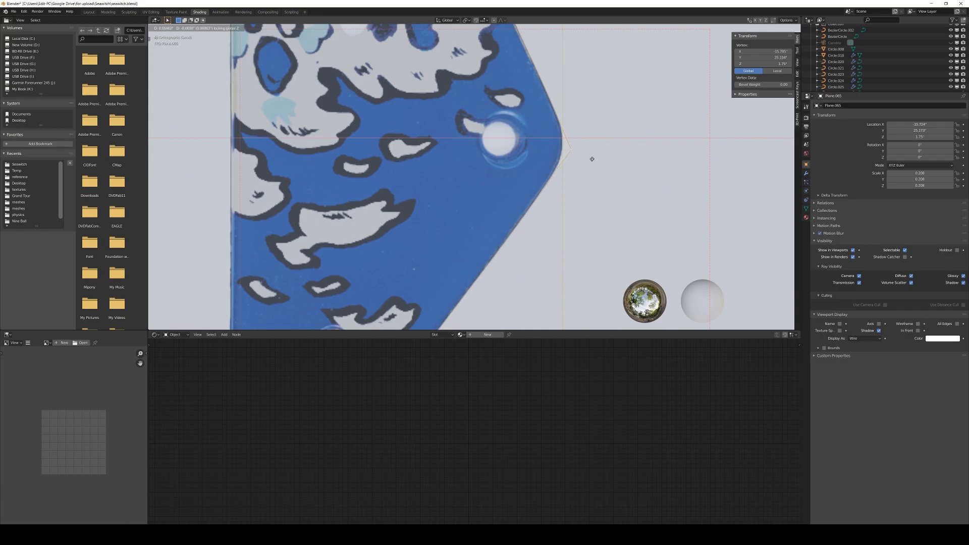
left_click(592, 159)
Select the traced left-side plastic outline in Object Mode and apply all its transforms
scroll(586, 152, "down", 7)
mouse_move(560, 136)
middle_mouse_down("shift")
mouse_move(565, 106)
mouse_move(534, 114)
mouse_move(573, 142)
middle_mouse_up("shift")
scroll(552, 134, "up", 4)
scroll(579, 142, "up", 4)
scroll(586, 141, "down", 1)
key("Tab")
scroll(586, 140, "down", 2)
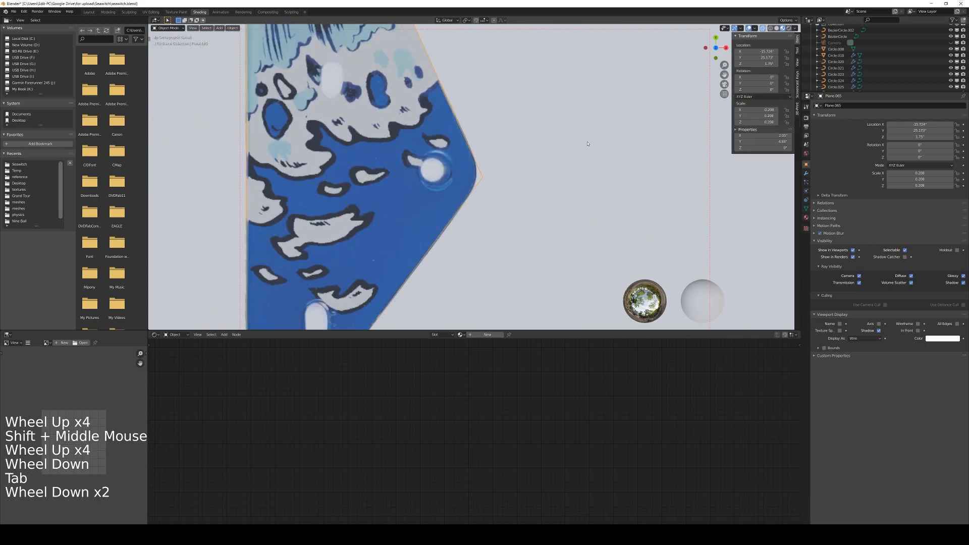
left_click(228, 33)
left_click(232, 29)
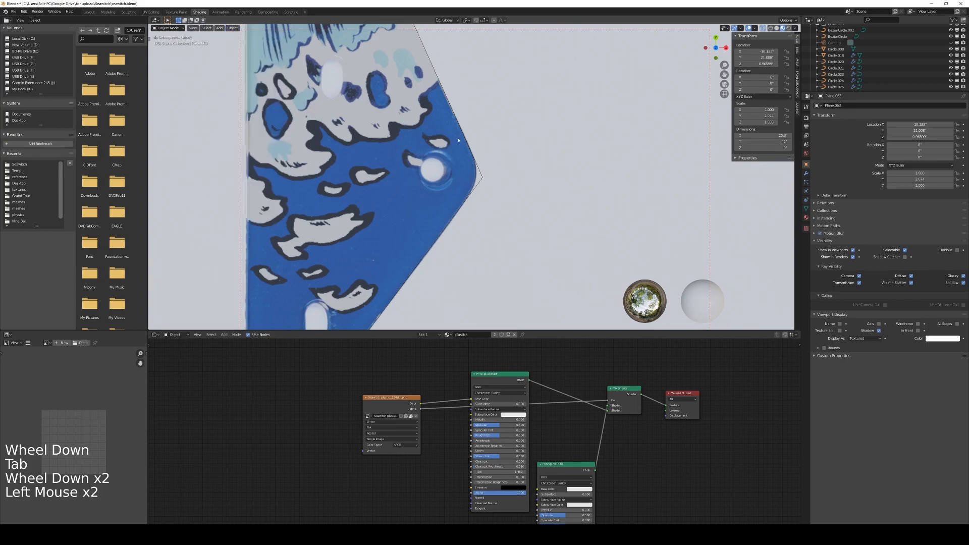
left_click(466, 143)
left_click(233, 28)
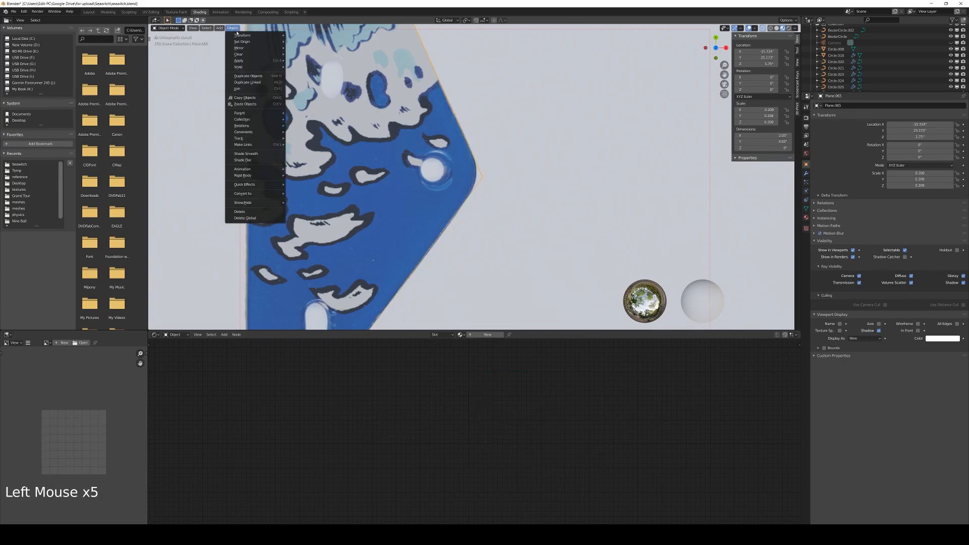
mouse_move(258, 60)
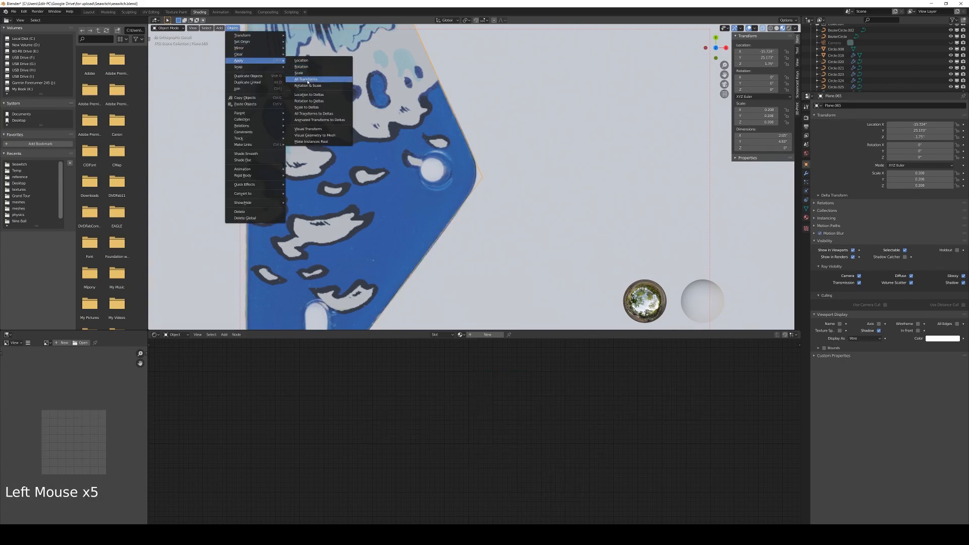
left_click(303, 80)
Bevel the outline's right-hand corner vertex into a rounded corner matching the artwork
key("Tab")
scroll(480, 167, "up", 3)
left_click(489, 179)
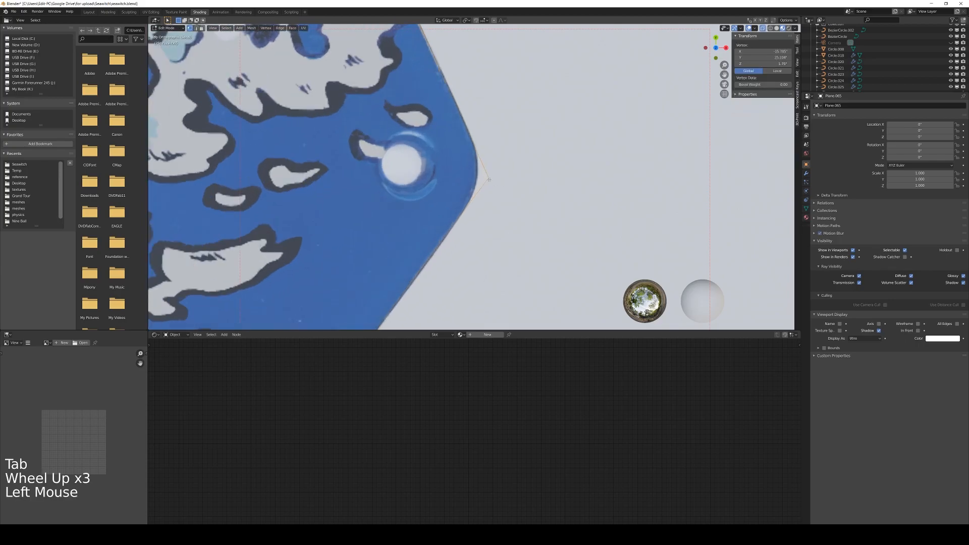
key("ctrl+shift+b")
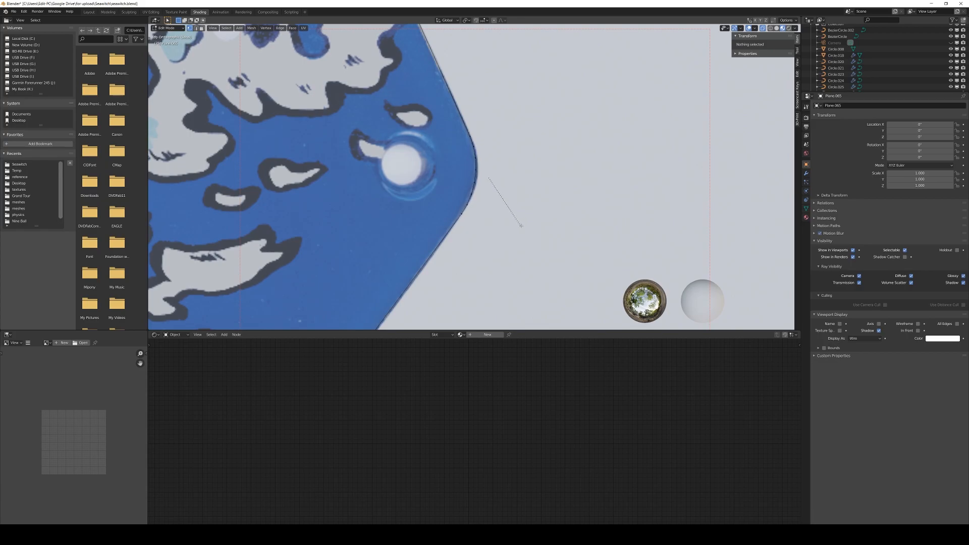
left_click(525, 227)
key("Tab")
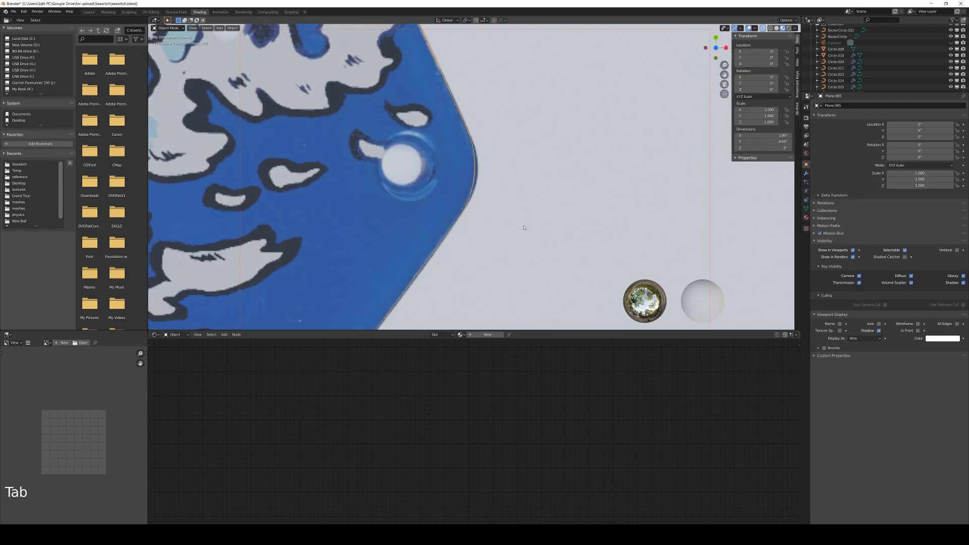
Select the traced left-side plastic outline's lower tip vertex in Edit Mode and try beveling it
scroll(520, 221, "down", 8)
middle_click_drag(519, 221, 500, 178, "shift")
scroll(526, 181, "up", 6)
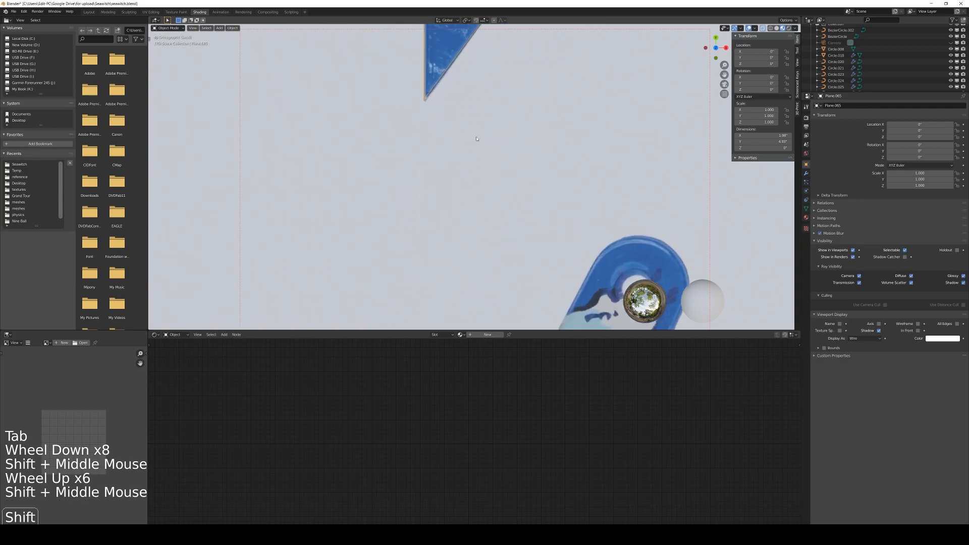
scroll(497, 177, "up", 5)
left_click(459, 147)
key("Tab")
key("Tab")
left_click(459, 146)
key("Tab")
left_click(461, 146)
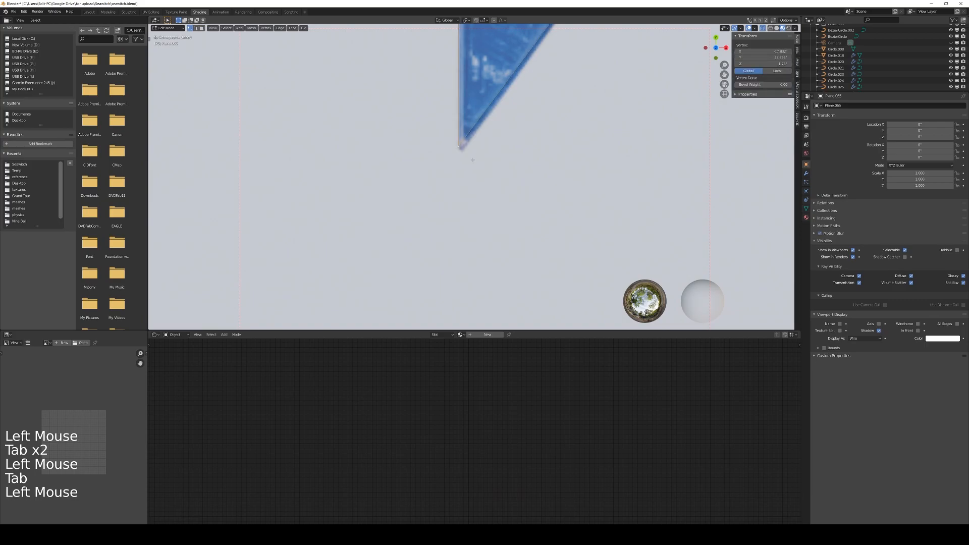
key("shift+ctrl+b")
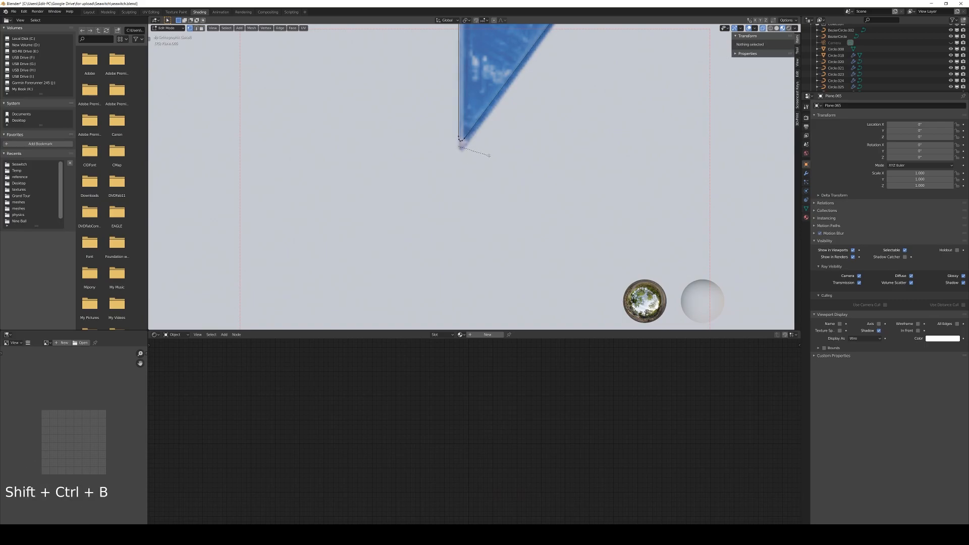
key("Escape")
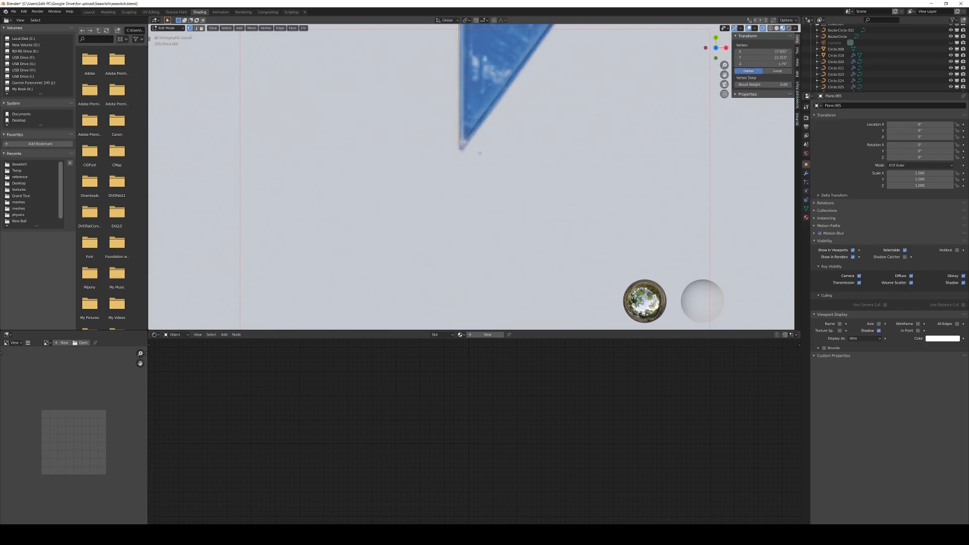
Move the lower tip vertex slightly along Y beyond the artwork's point, and bevel it into a small rounded tip
key("g")
key("y")
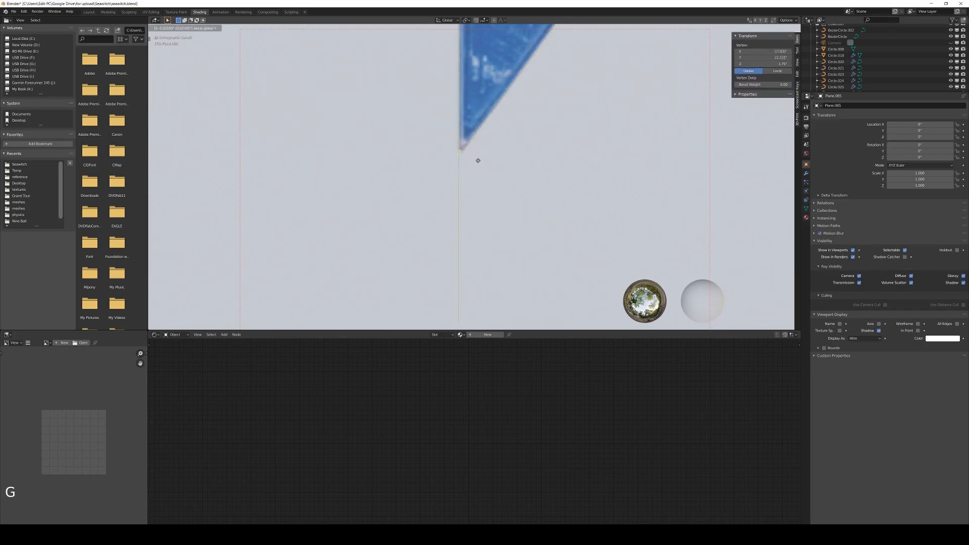
left_click(478, 163)
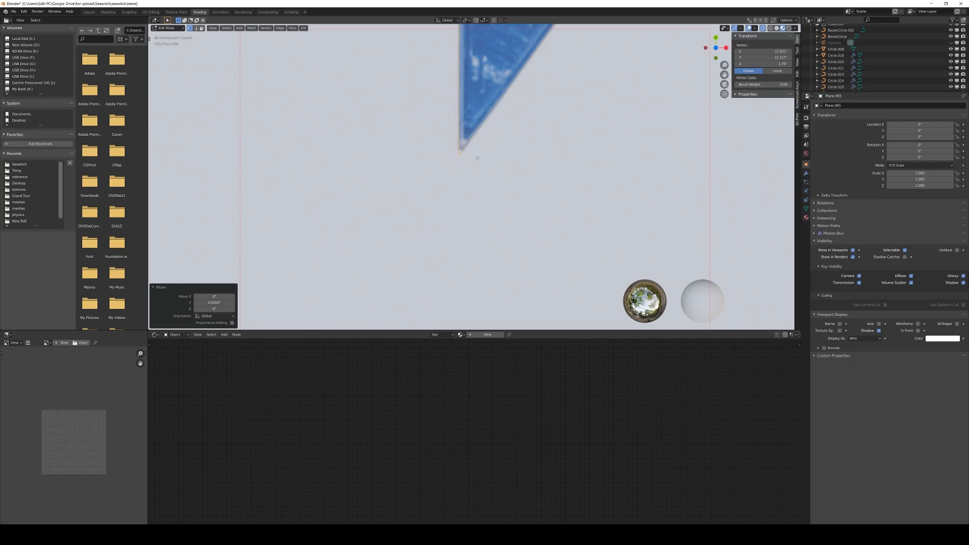
key("ctrl+shift+b")
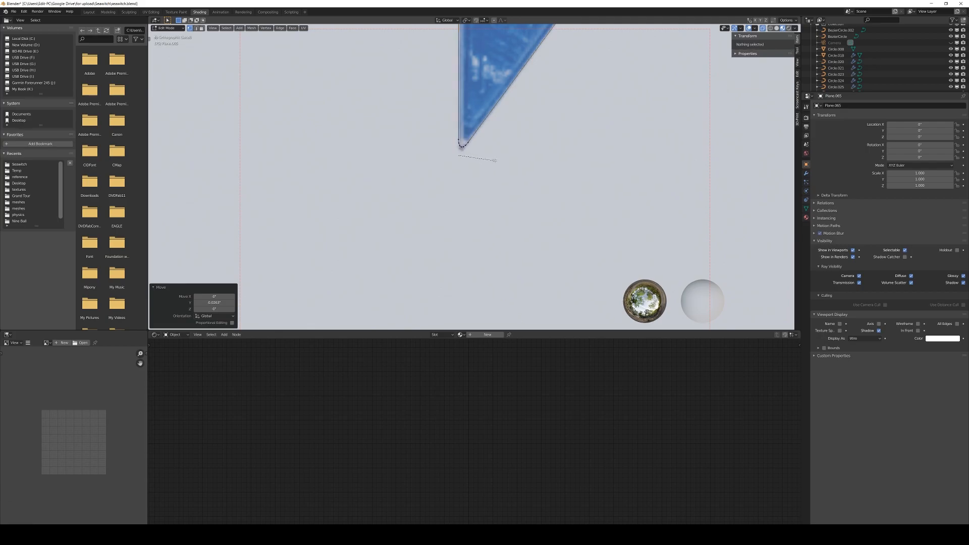
key("Tab")
Bevel the upper-left corner vertex of the left-side plastic outline into a very small rounded corner
scroll(494, 160, "down", 13)
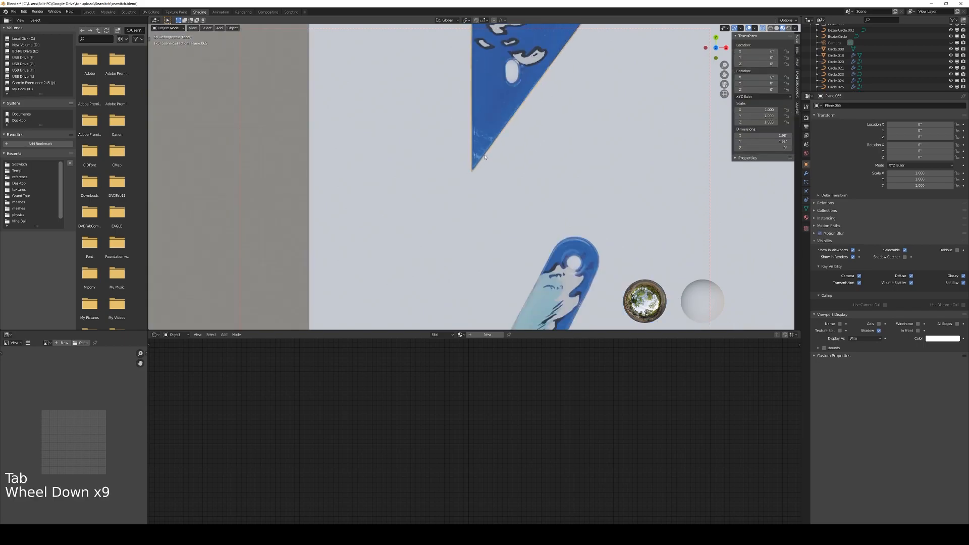
middle_click_drag(498, 88, 519, 219, "shift")
scroll(555, 202, "up", 5)
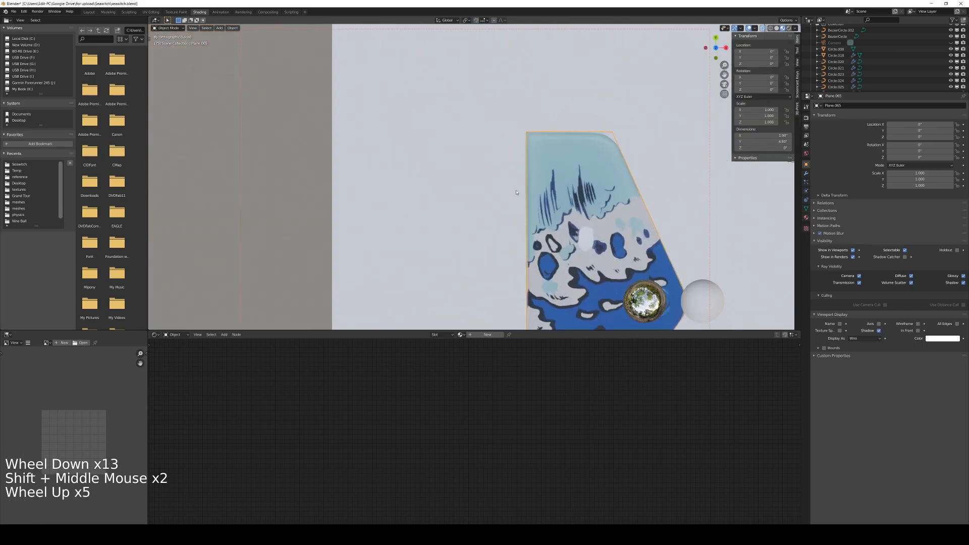
middle_click_drag(566, 192, 526, 185, "shift")
scroll(526, 185, "up", 3)
left_click(434, 110)
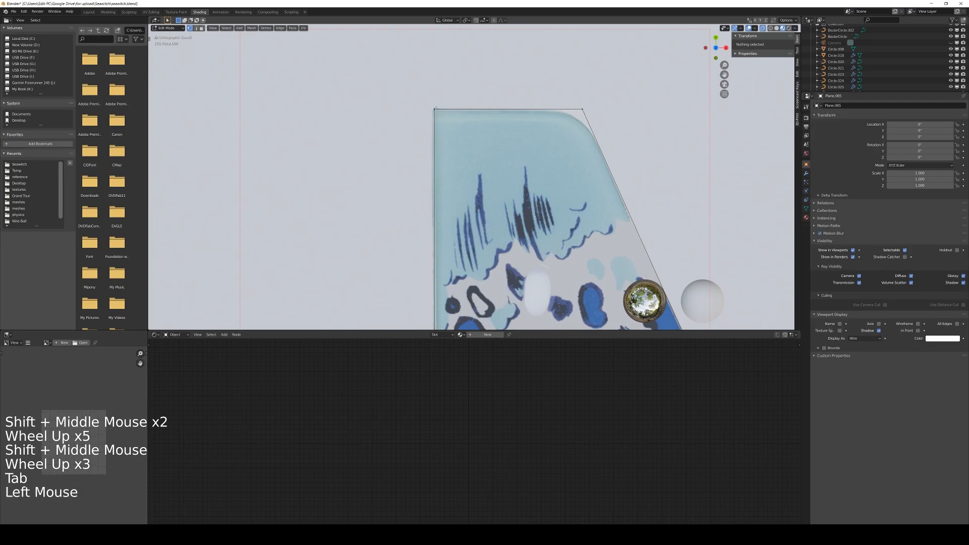
key("shift+ctrl+b")
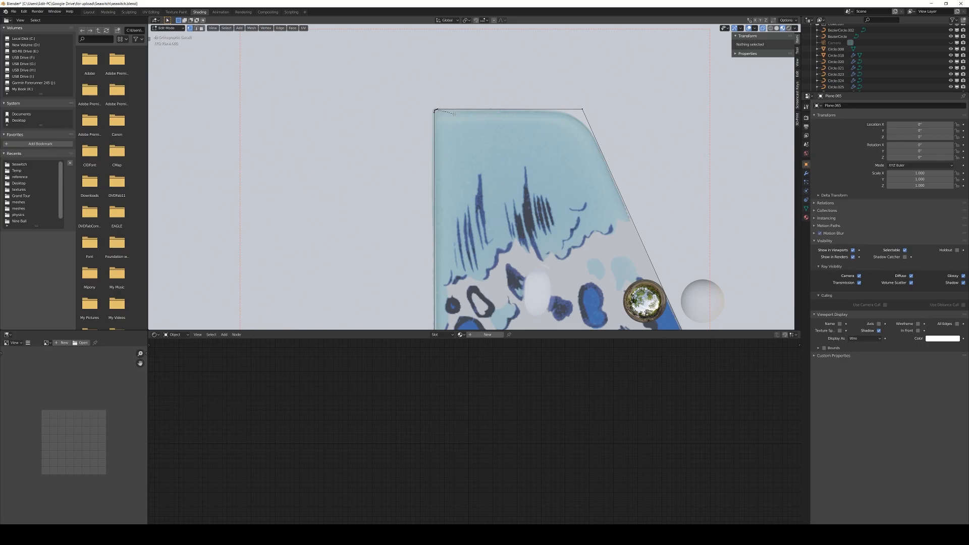
left_click(454, 114)
Bevel the outline's upper-right corner vertex with enough segments to follow the artwork's large rounded corner, and return to Object Mode
left_click(585, 110)
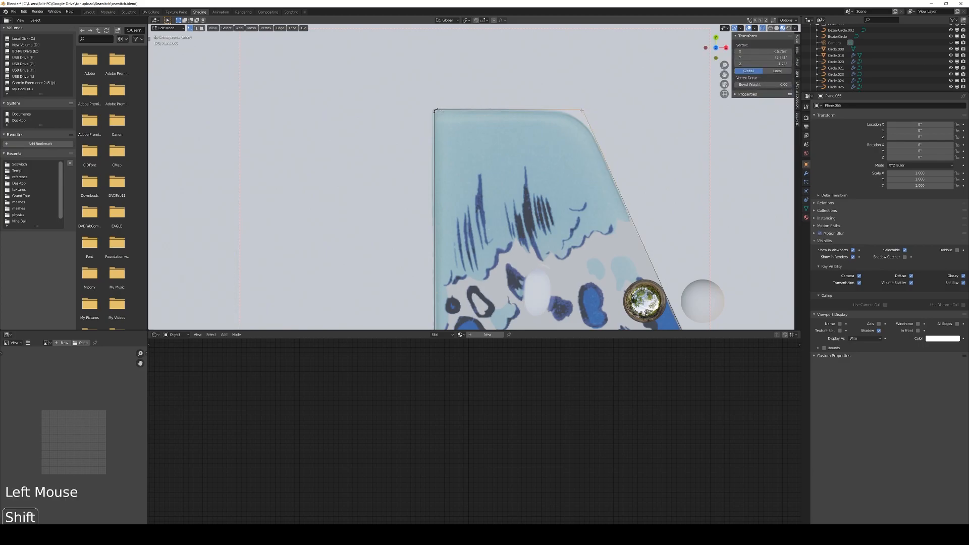
key("shift+ctrl+b")
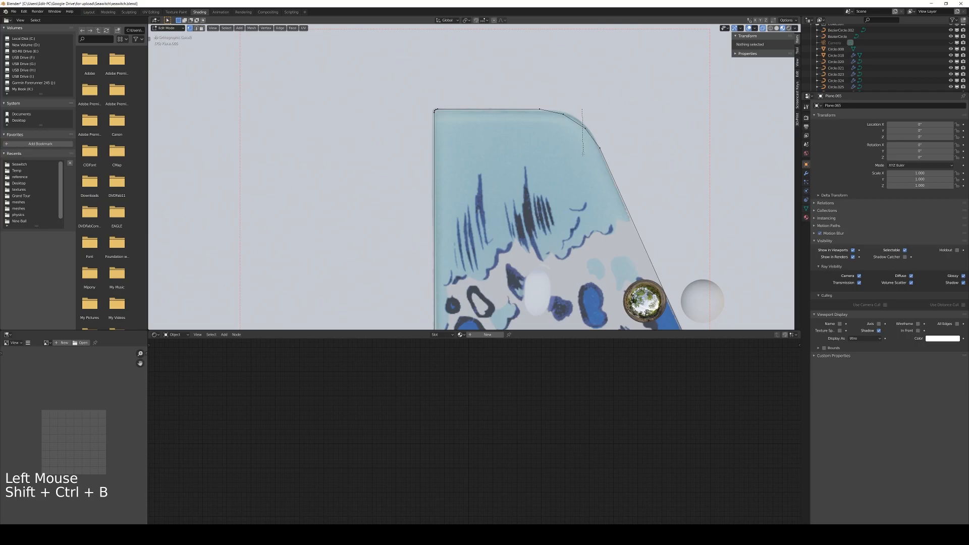
scroll(583, 155, "up", 4)
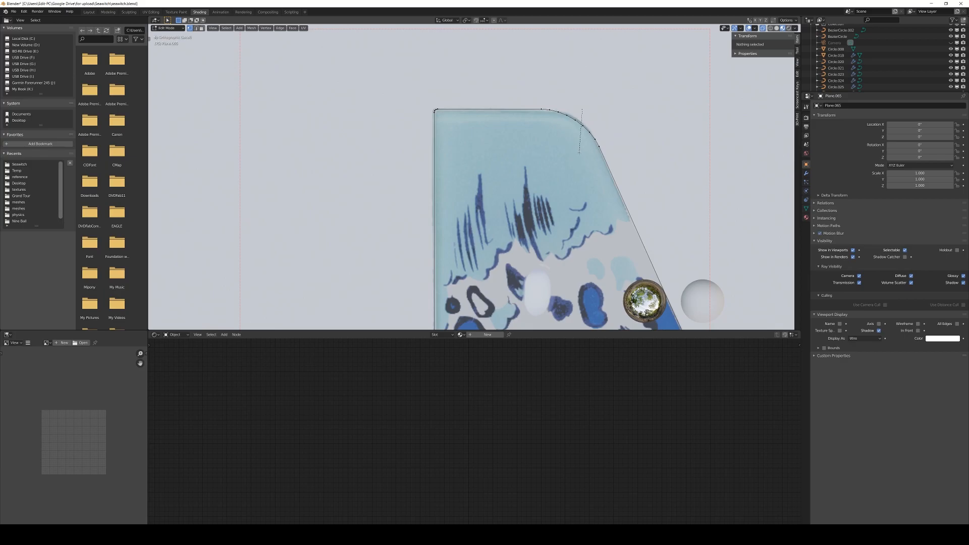
left_click(579, 152)
key("Tab")
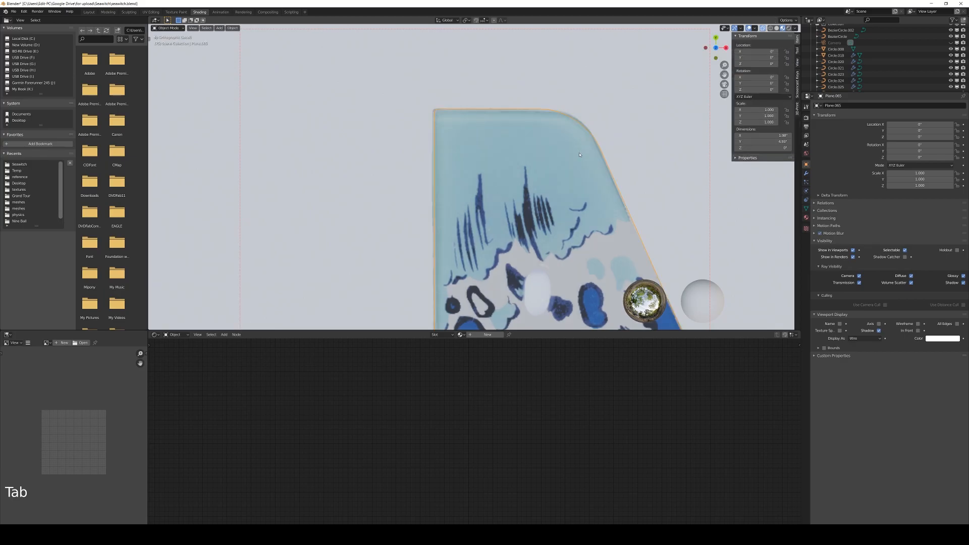
Examine the whole left-side plastic outline over the artwork, comparing its Edit Mode vertices with the Object Mode shape
scroll(576, 157, "down", 2)
scroll(575, 157, "down", 3)
middle_click_drag(575, 157, 555, 94, "shift")
key("Tab")
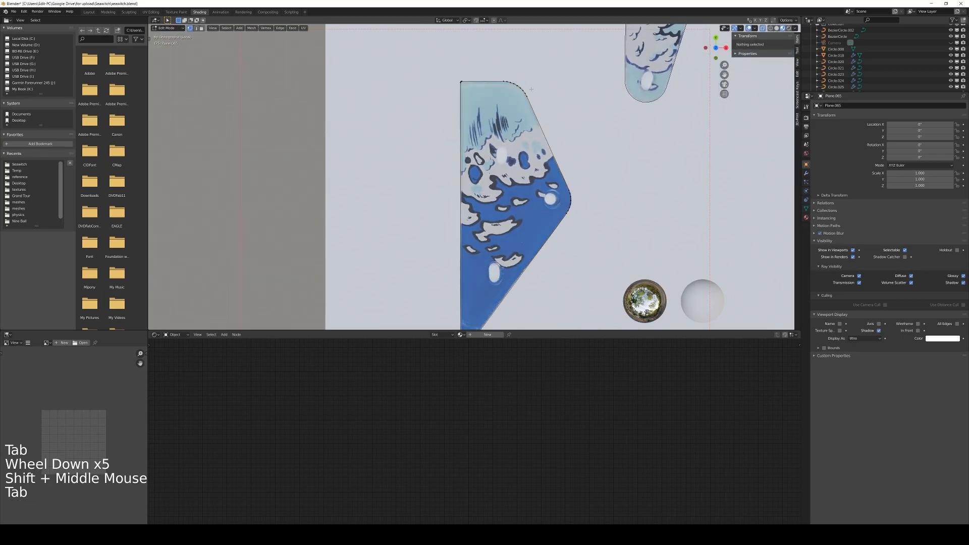
scroll(532, 93, "down", 1)
key("Tab")
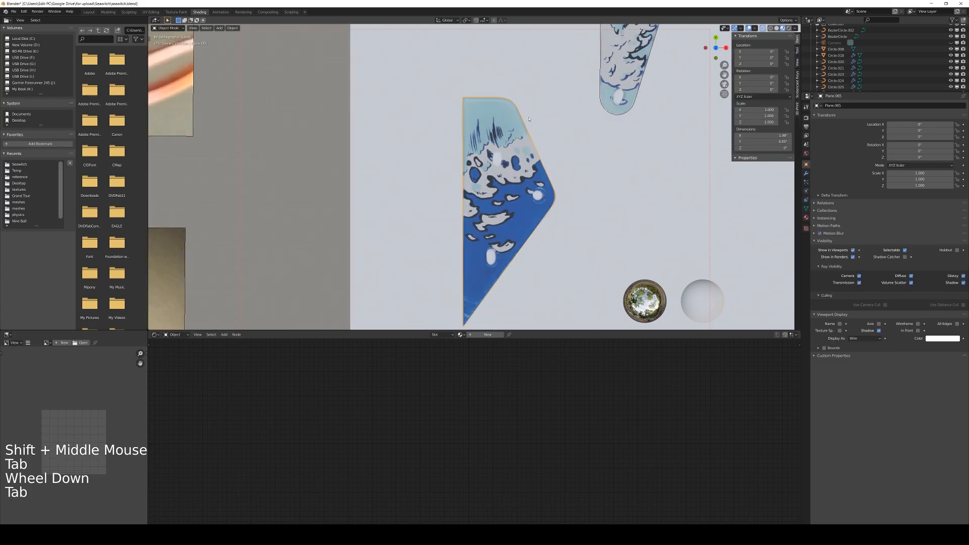
scroll(547, 229, "down", 1)
middle_click_drag(548, 228, 539, 218, "shift")
middle_click_drag(531, 161, 517, 117, "shift")
scroll(531, 177, "up", 1)
key("Tab")
scroll(531, 177, "down", 1)
key("Tab")
key("Tab")
key("Tab")
key("Tab")
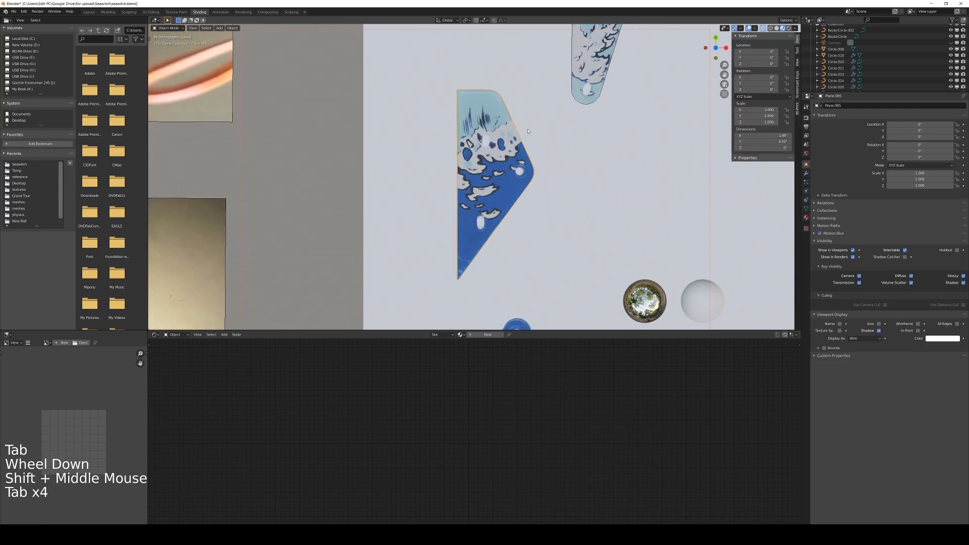
Examine the left-side outline alongside the slingshots and the other plastics across the playfield artwork
scroll(556, 131, "down", 1)
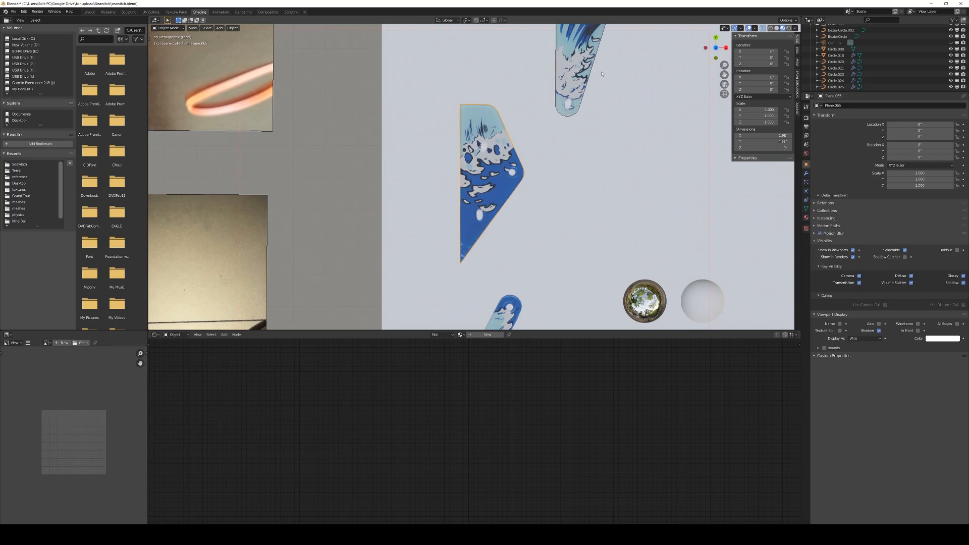
scroll(569, 105, "down", 5)
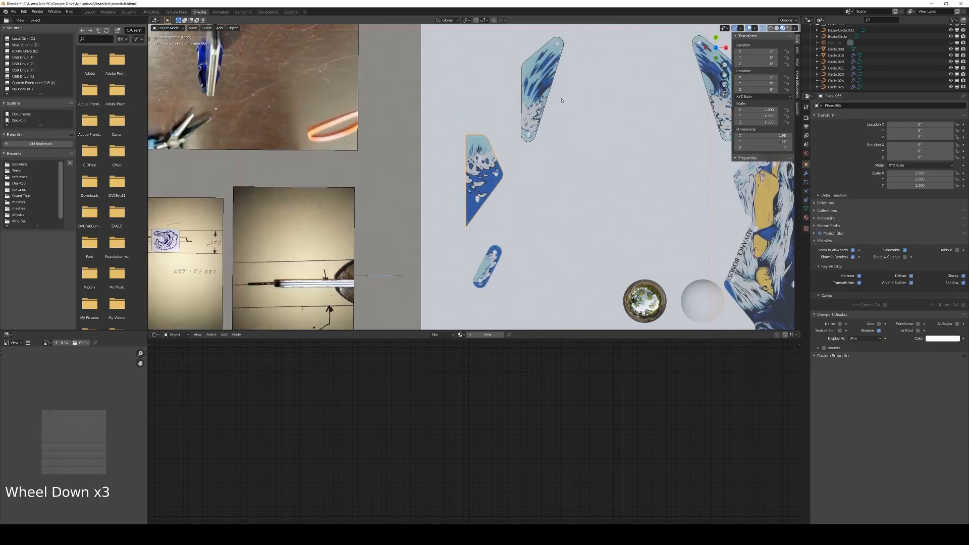
middle_click_drag(569, 105, 635, 112, "shift")
key("Tab")
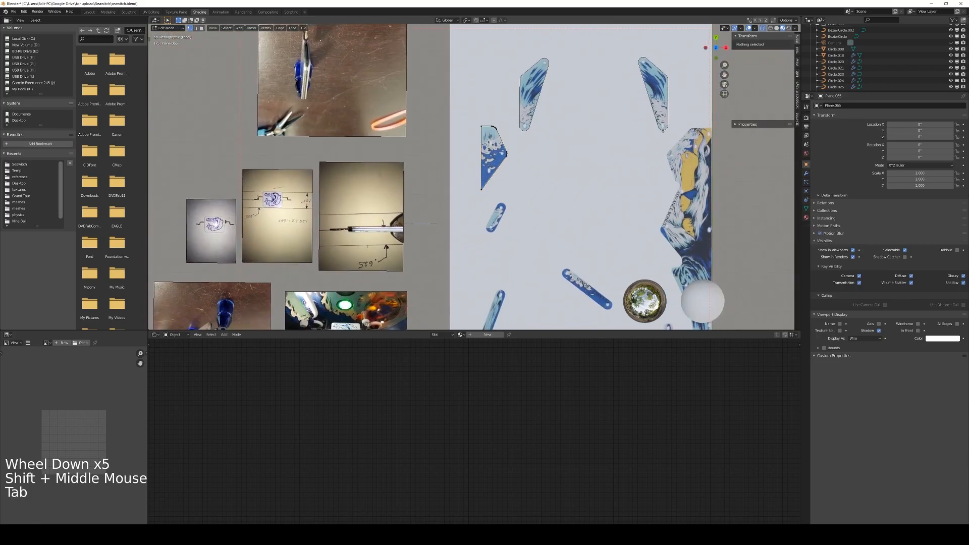
key("Tab")
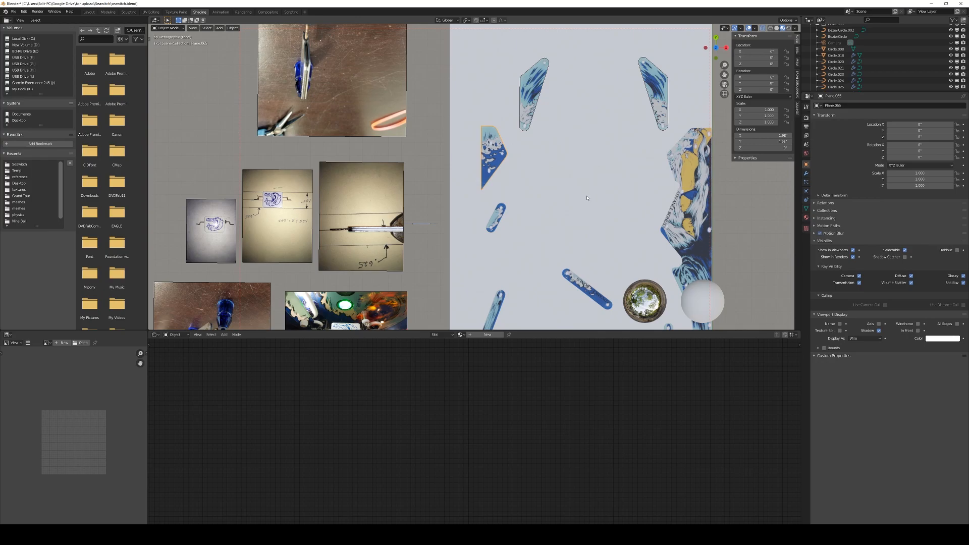
scroll(587, 198, "down", 1)
scroll(581, 194, "up", 3)
scroll(571, 187, "down", 1)
middle_click_drag(560, 182, 533, 187, "shift")
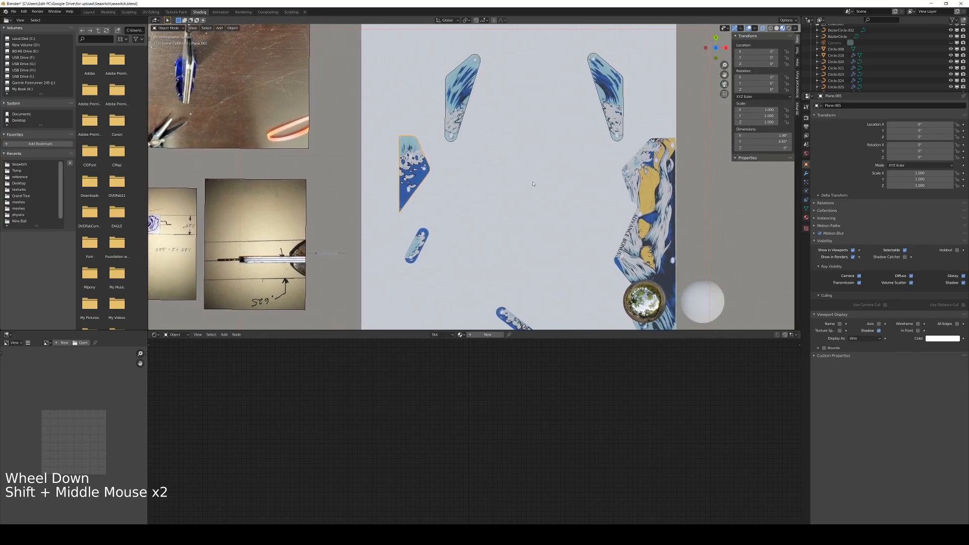
scroll(540, 184, "down", 1)
middle_click_drag(541, 184, 512, 155, "shift")
key("Tab")
key("Tab")
scroll(550, 147, "down", 1)
scroll(507, 157, "up", 4)
Select the end vertices of the left-side outline's long slanted and vertical edges and subdivide them with one cut
key("Tab")
scroll(512, 155, "up", 2)
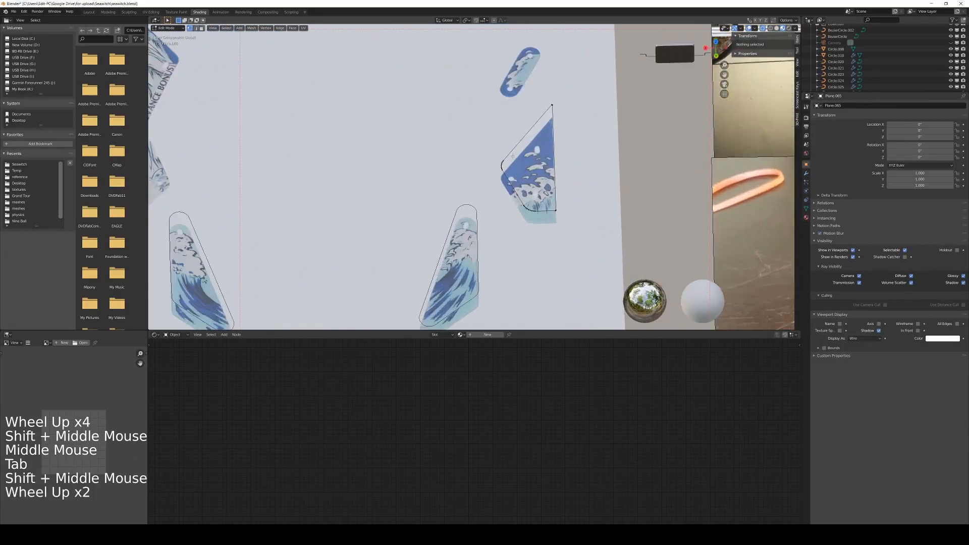
scroll(512, 156, "up", 1)
left_click(508, 161)
left_click(568, 101, "shift")
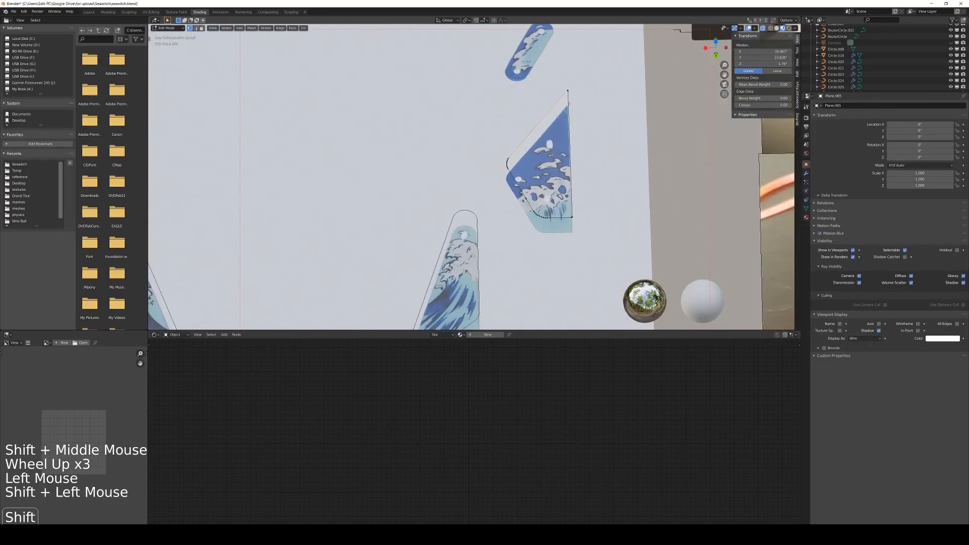
left_click(573, 217, "shift")
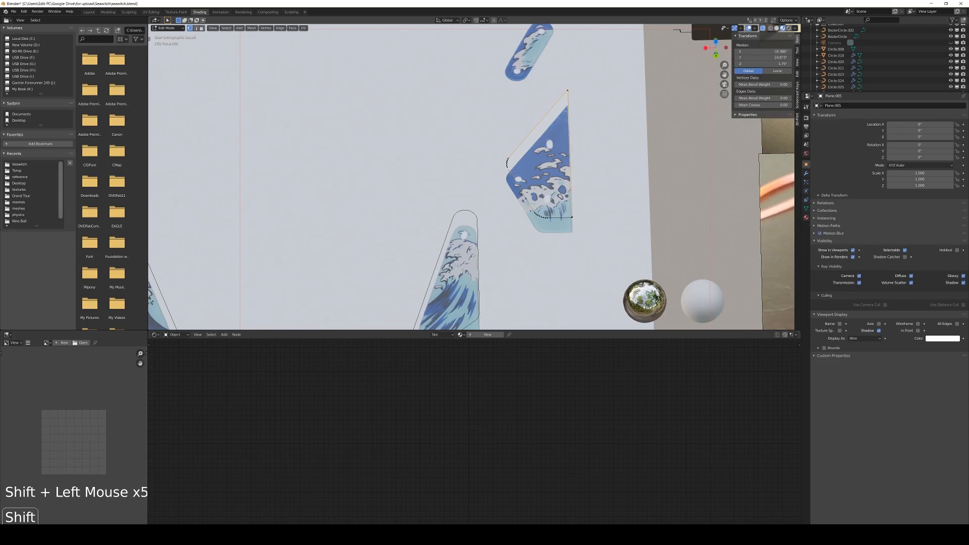
right_click(518, 179)
left_click(518, 180)
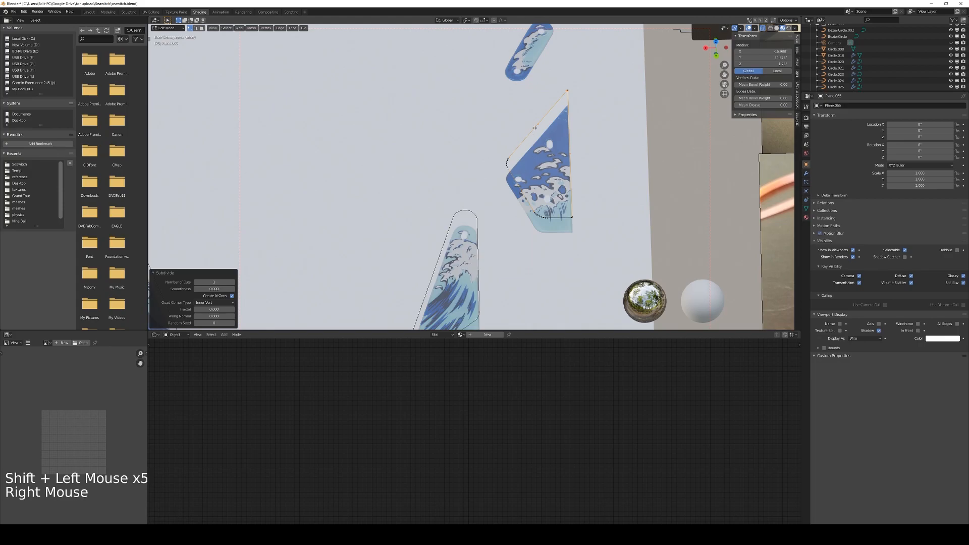
key("Tab")
Return to the top view of the whole plastics artwork and start adding a mesh for the next plastic
scroll(465, 163, "down", 3)
middle_click_drag(466, 163, 543, 150, "shift")
scroll(508, 144, "down", 2)
key("KP_7")
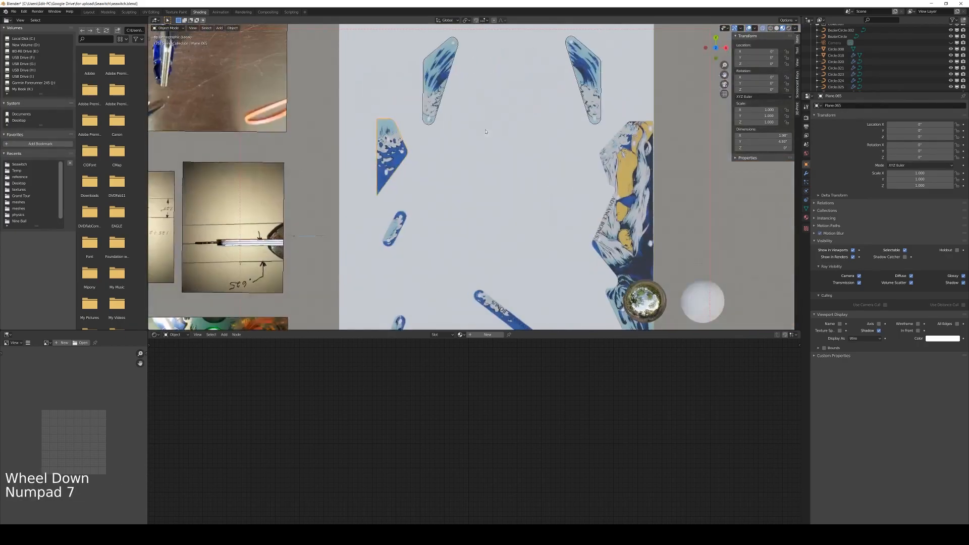
scroll(520, 133, "down", 2)
middle_click_drag(515, 132, 526, 131, "shift")
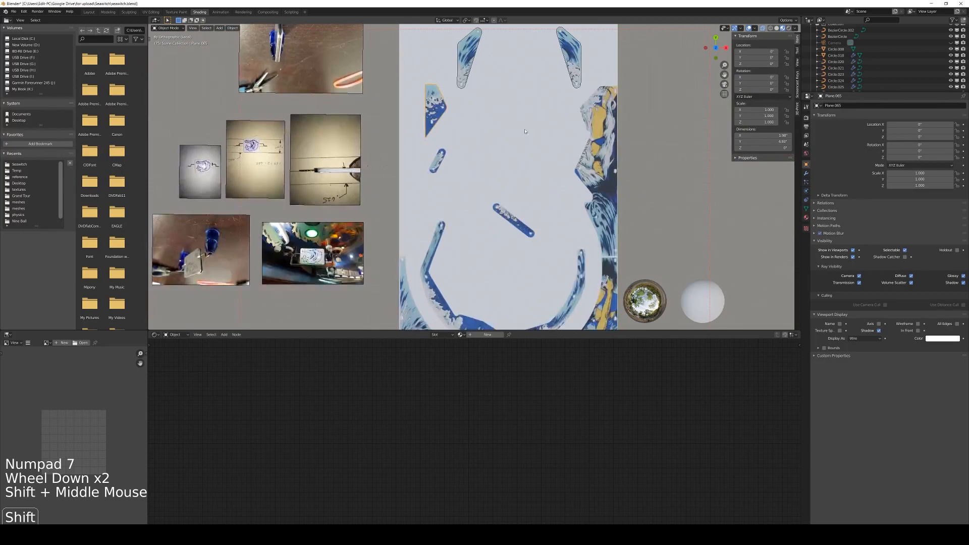
scroll(526, 131, "down", 1, "shift")
scroll(526, 132, "down", 1)
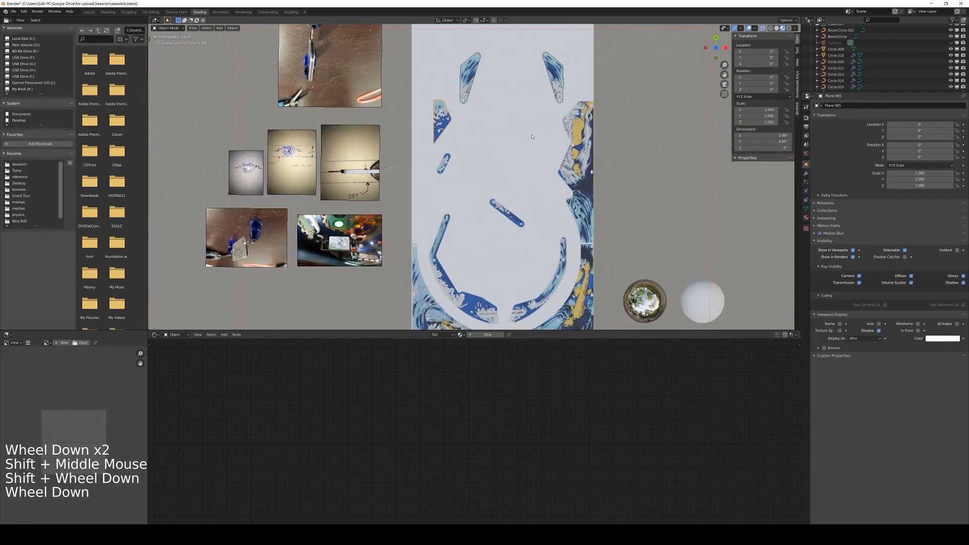
key("shift+a")
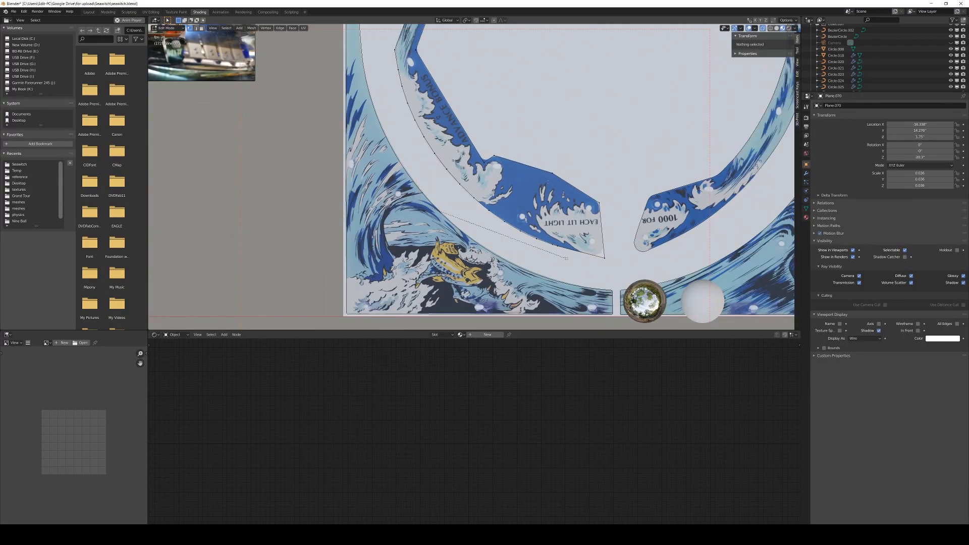
Slide the lower-right corner vertex of the EACH LIT LIGHT plastic outline and bevel it into a rounded corner following the artwork
key("g")
key("g")
key("ctrl+shift+b")
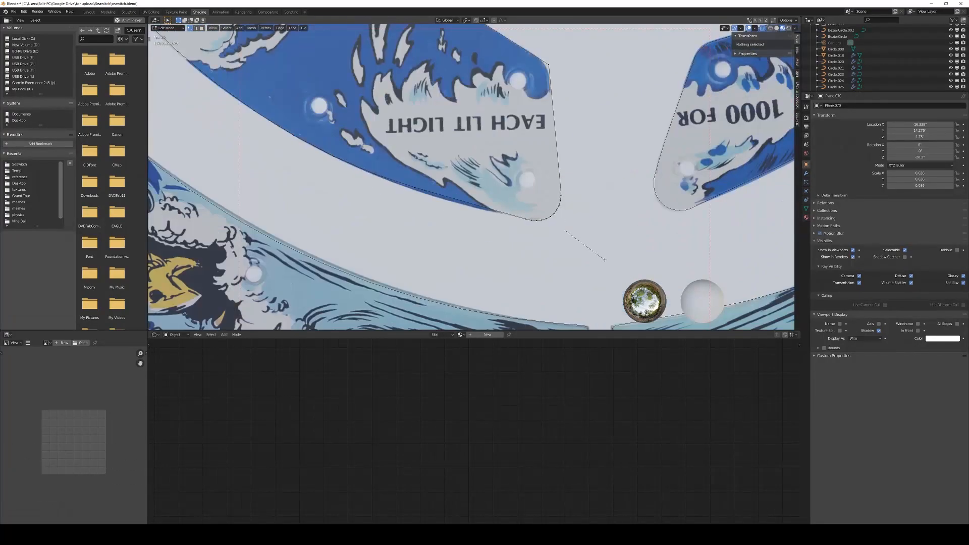
Bevel the bends along the upper edge of the EACH LIT LIGHT plastic outline into smooth curves matching the artwork
left_click(416, 192)
key("g")
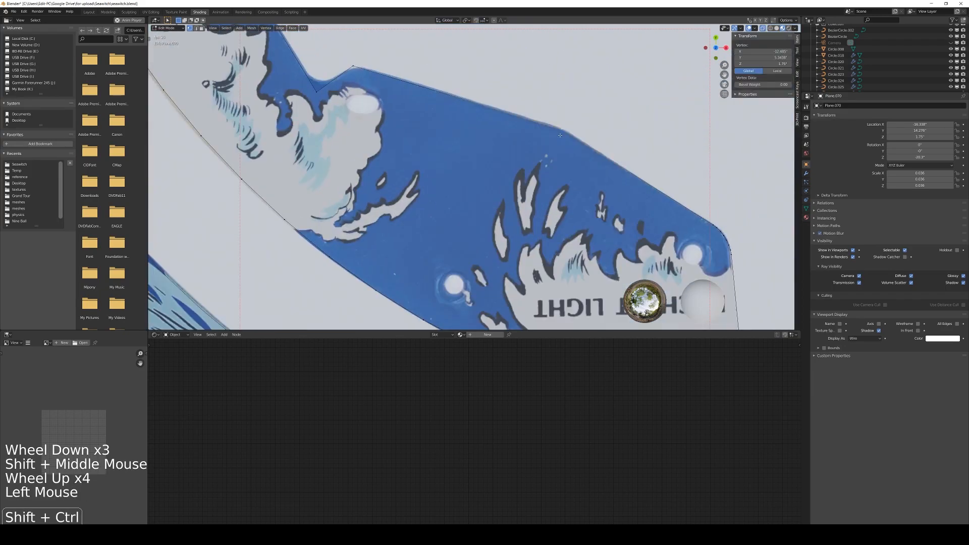
key("ctrl+shift+b")
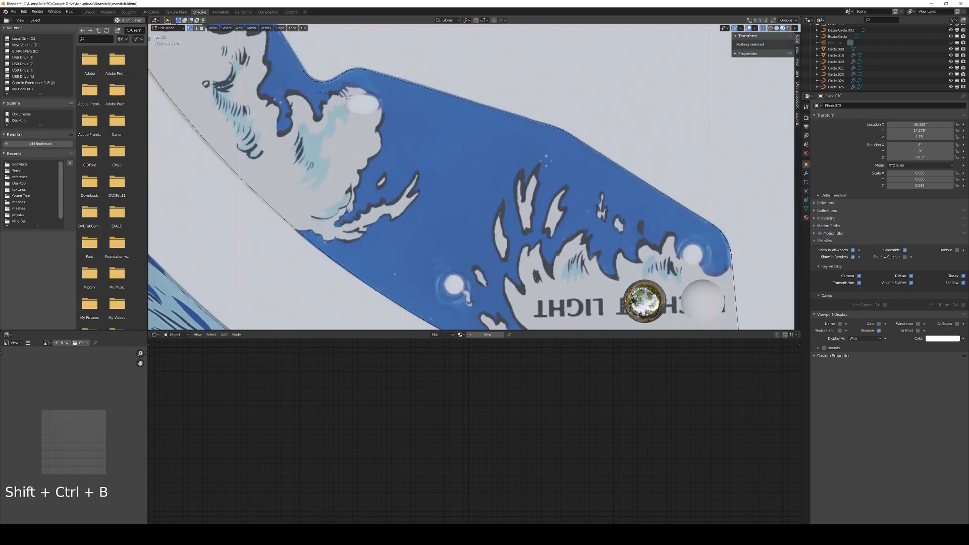
key("alt+m")
scroll(471, 176, "down", 2)
key("Tab")
key("Tab")
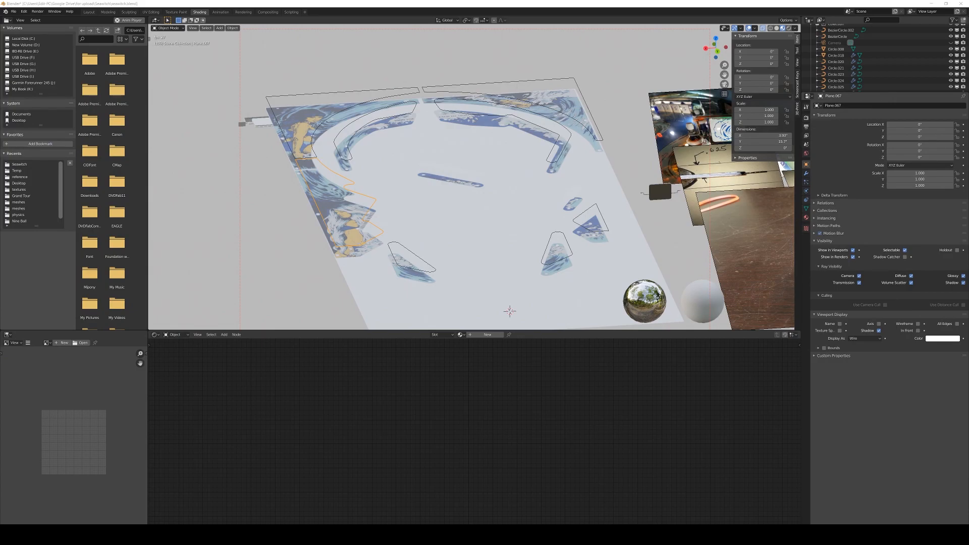
Open the left-side plastic outline for editing and repeatedly subdivide its long straight outer edge with one cut each time
middle_click_drag(500, 218, 500, 147)
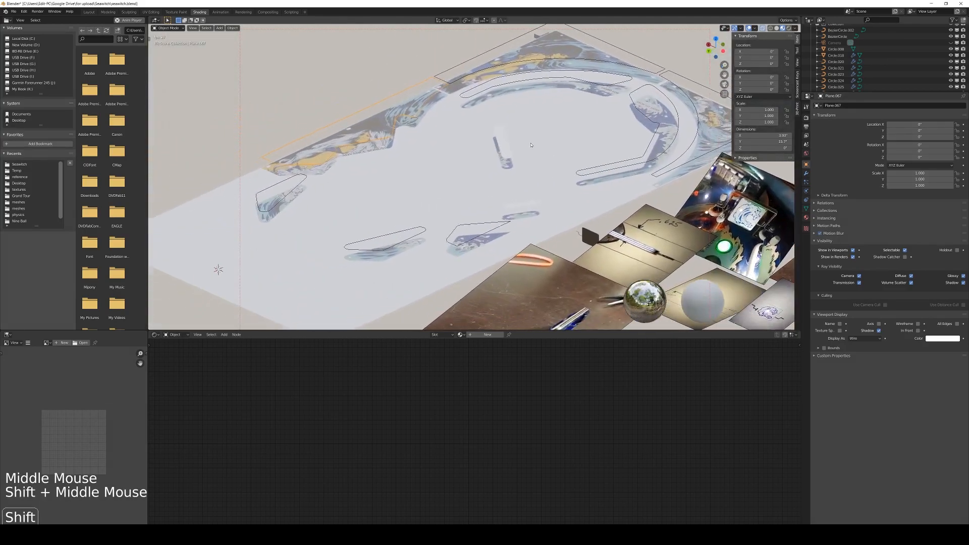
scroll(499, 146, "up", 4)
scroll(500, 146, "down", 2, "shift")
scroll(371, 120, "down", 3)
middle_click_drag(371, 119, 409, 134, "shift")
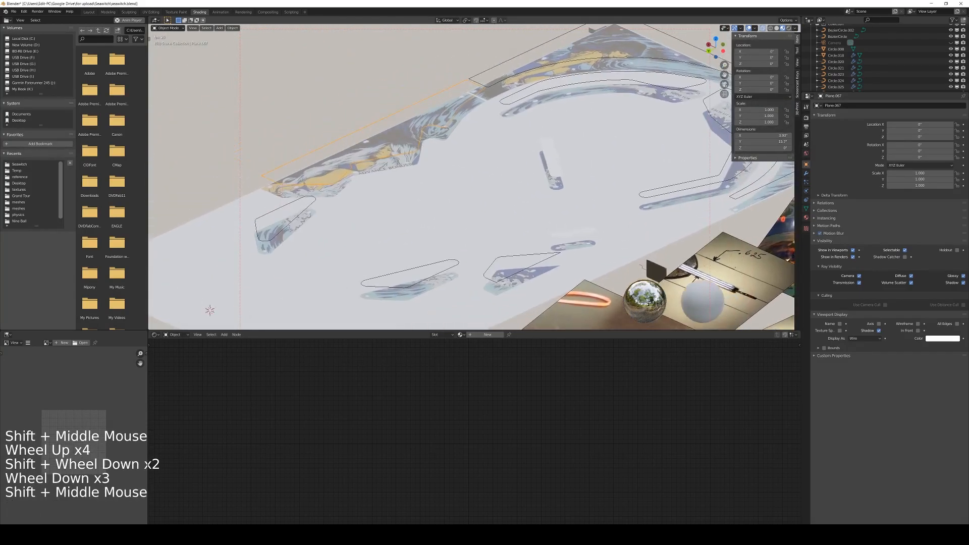
key("Tab")
left_click(401, 120)
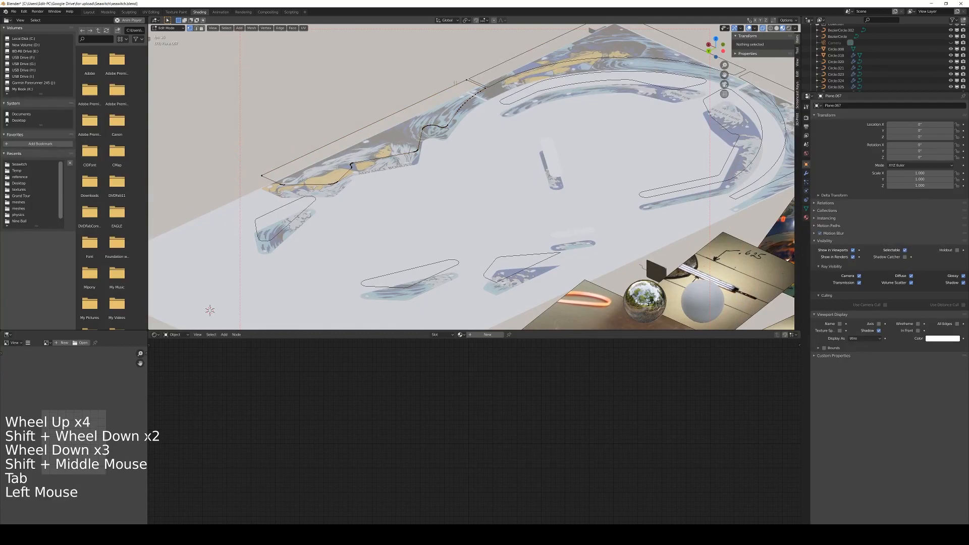
left_click(263, 176, "shift")
right_click(282, 165)
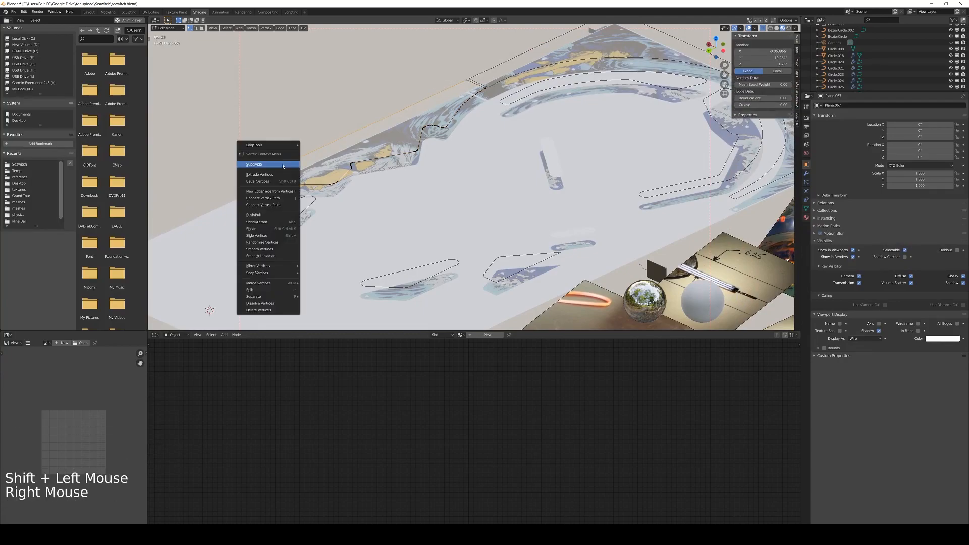
left_click(283, 165)
right_click(307, 150)
left_click(309, 150)
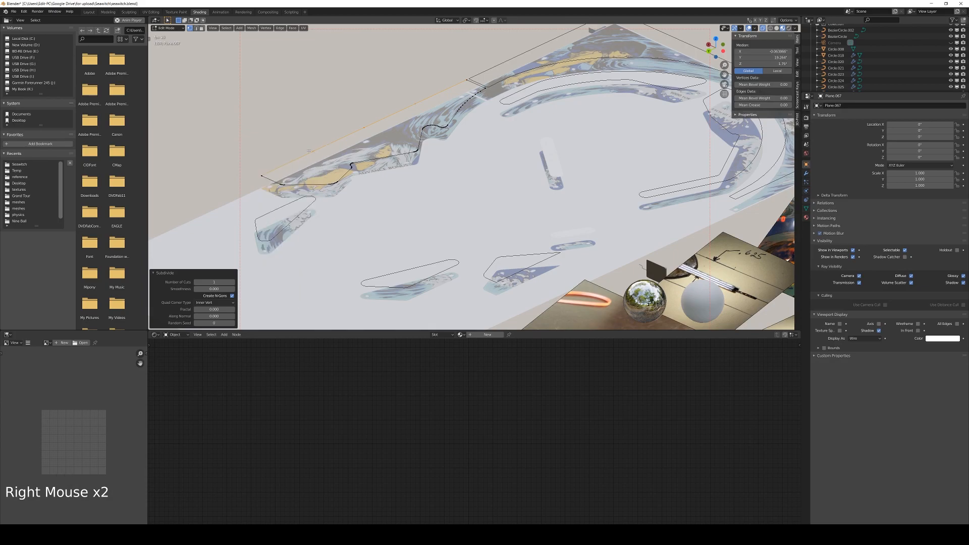
right_click(314, 147)
left_click(319, 150)
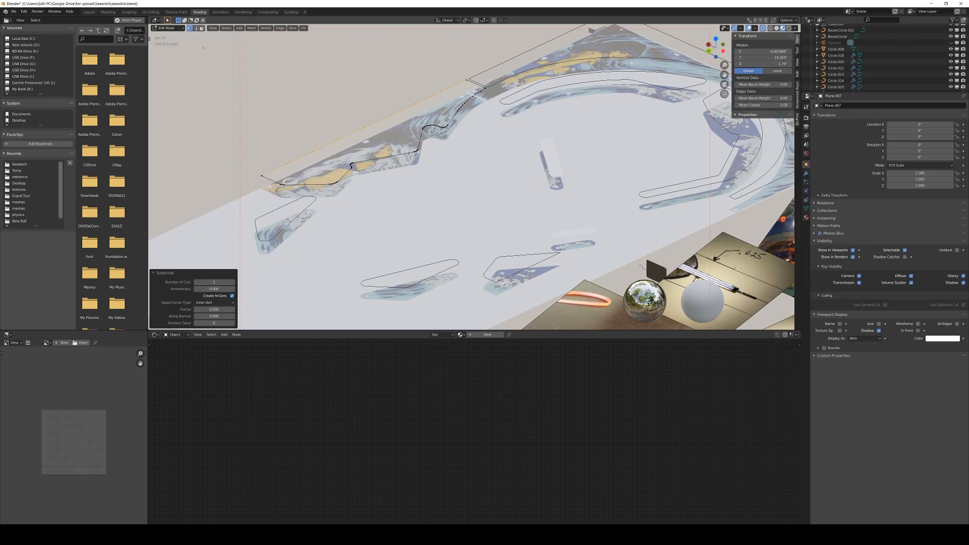
Select the straight edges along the inner side of the left-side plastic outline in edge mode and subdivide them with one cut
left_click(196, 29)
left_click(276, 181)
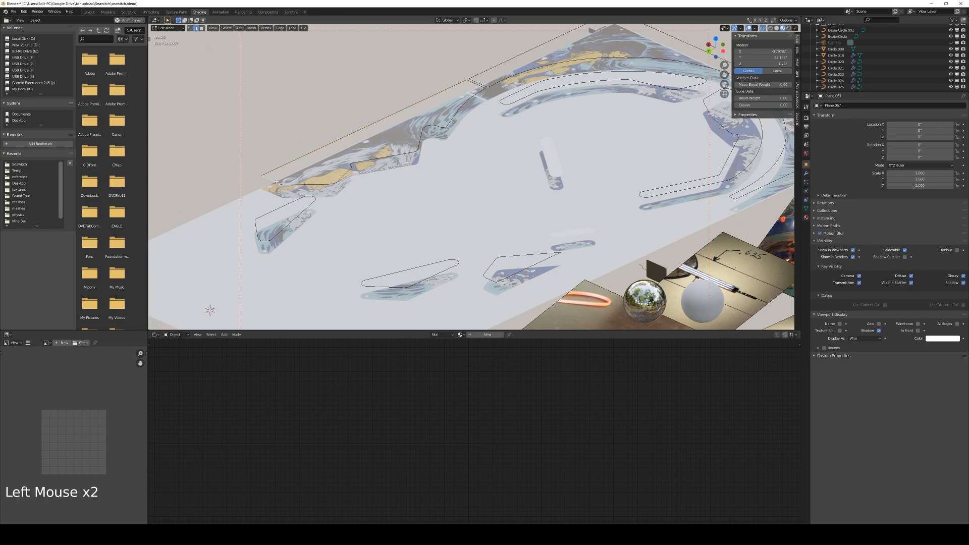
left_click(320, 179, "shift")
left_click(370, 165, "shift")
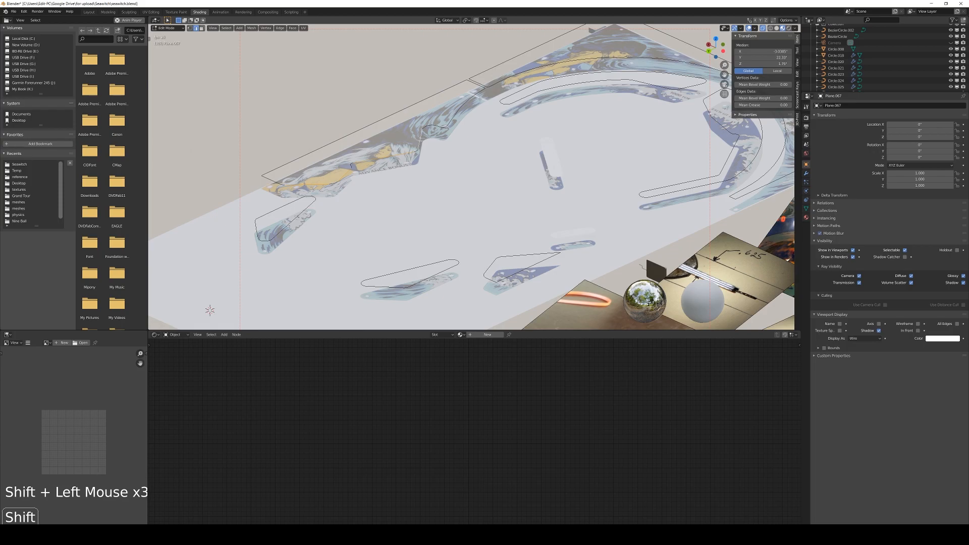
right_click(418, 143)
left_click(418, 144)
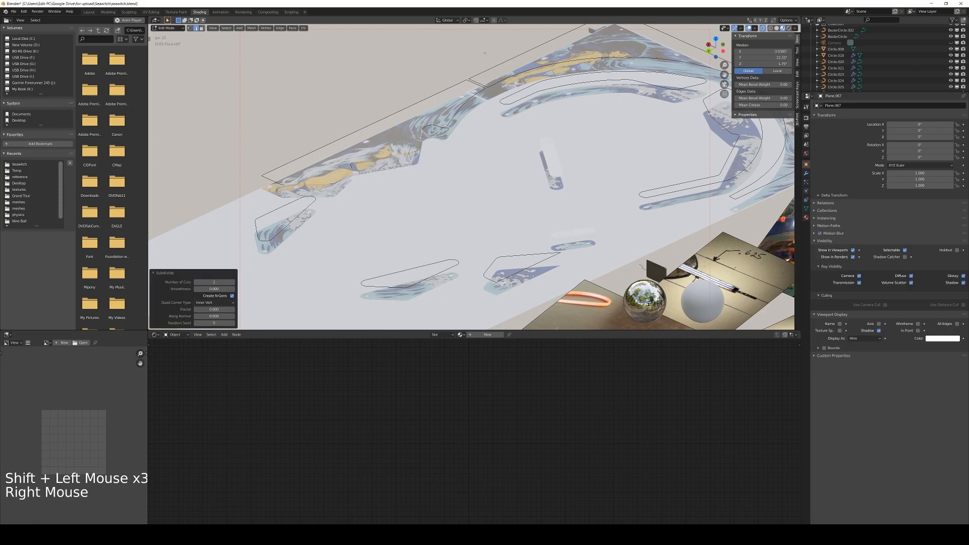
left_click(475, 46)
Open the upper corner plastics' outline mesh for editing in edge-select mode
middle_click_drag(525, 69, 497, 144, "shift")
key("Tab")
left_click(520, 114)
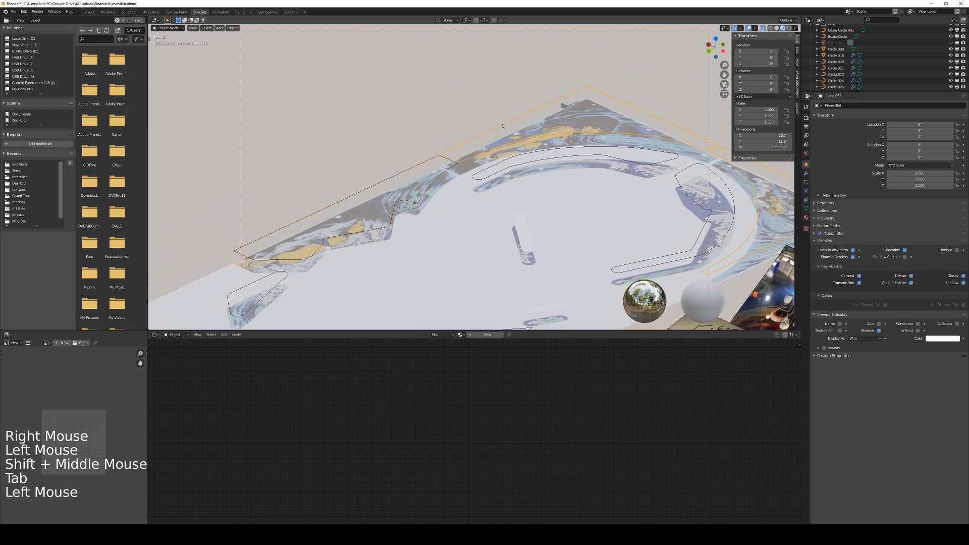
key("Tab")
key("Tab")
key("Tab")
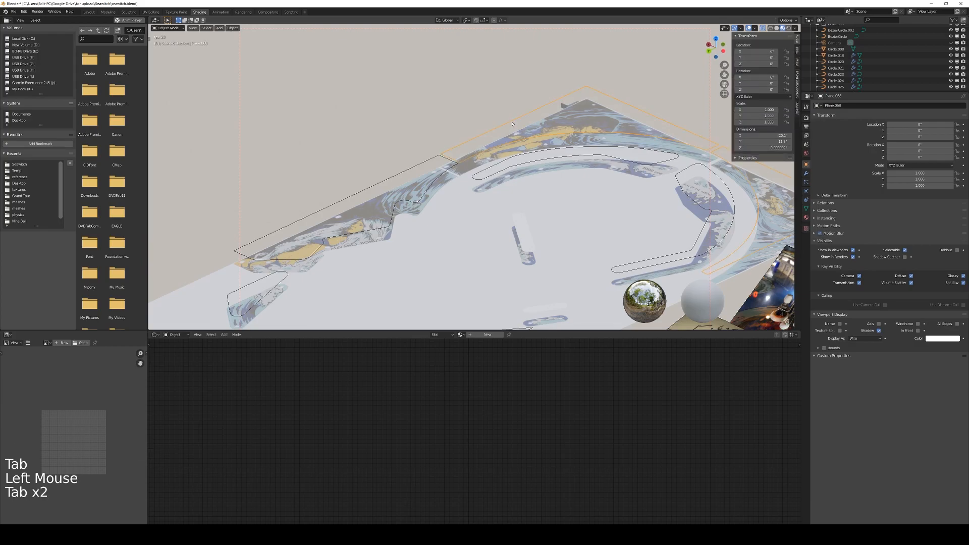
key("1")
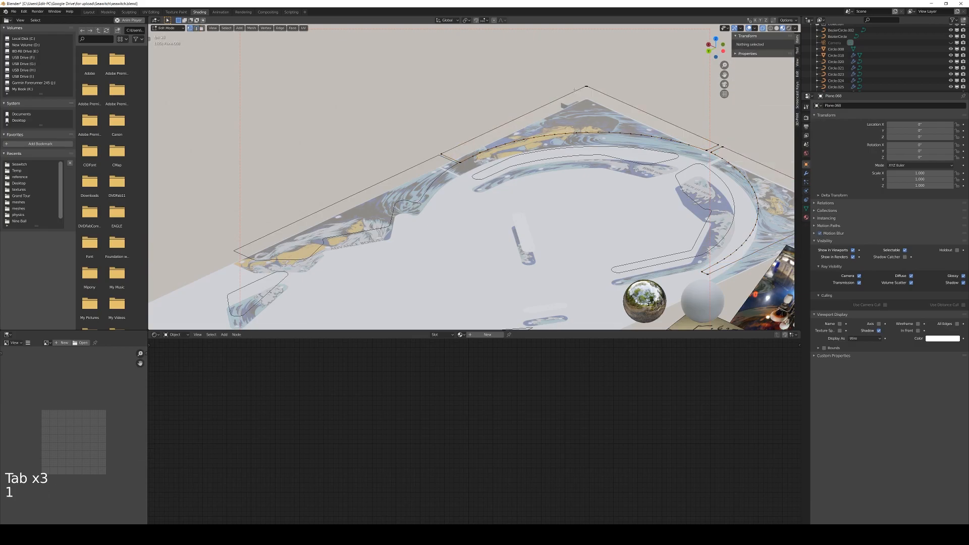
left_click(707, 135)
key("2")
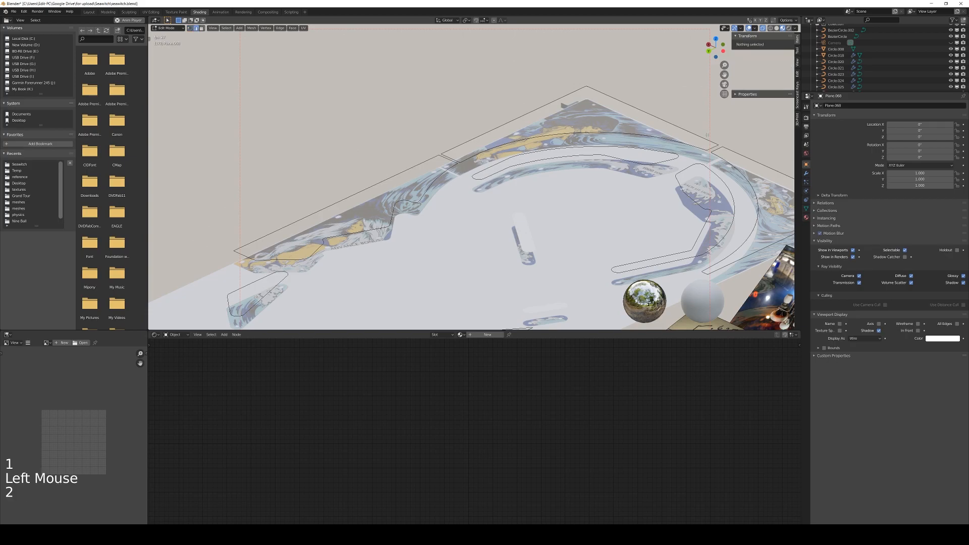
Try subdividing the long straight edges of both upper corner plastic outlines together, and undo the subdivision
left_click(505, 117)
left_click(506, 117, "shift")
middle_click_drag(717, 152, 559, 121, "shift")
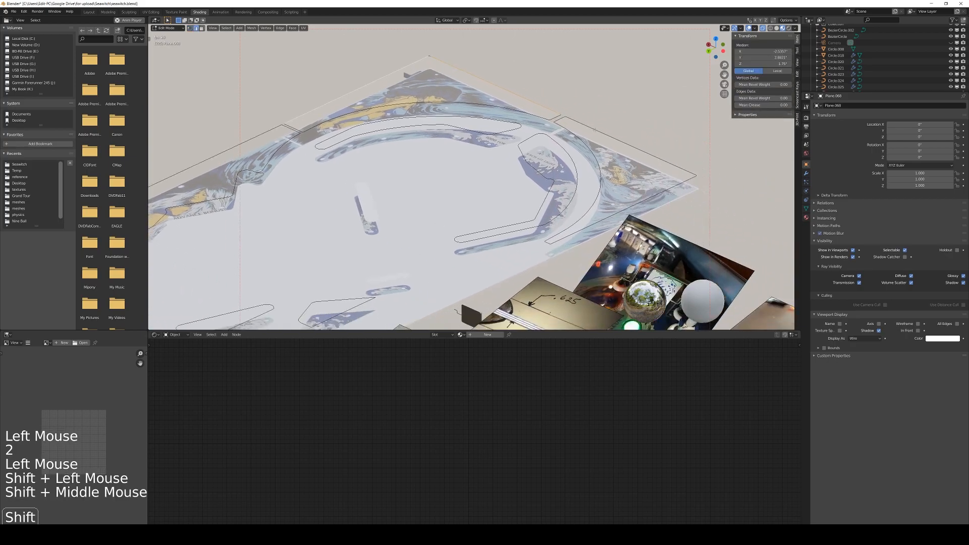
left_click(626, 138, "shift")
left_click(647, 201, "shift")
right_click(644, 202)
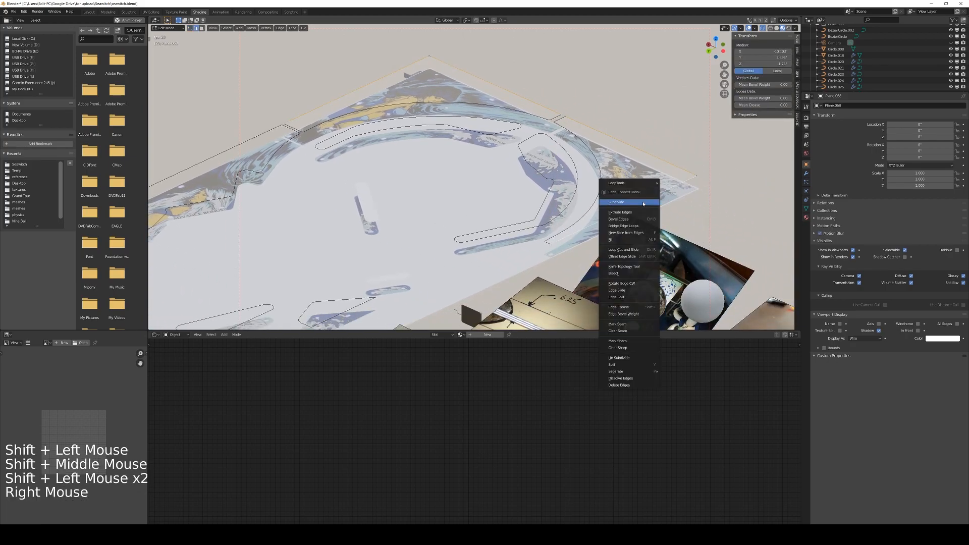
left_click(644, 202)
right_click(644, 203)
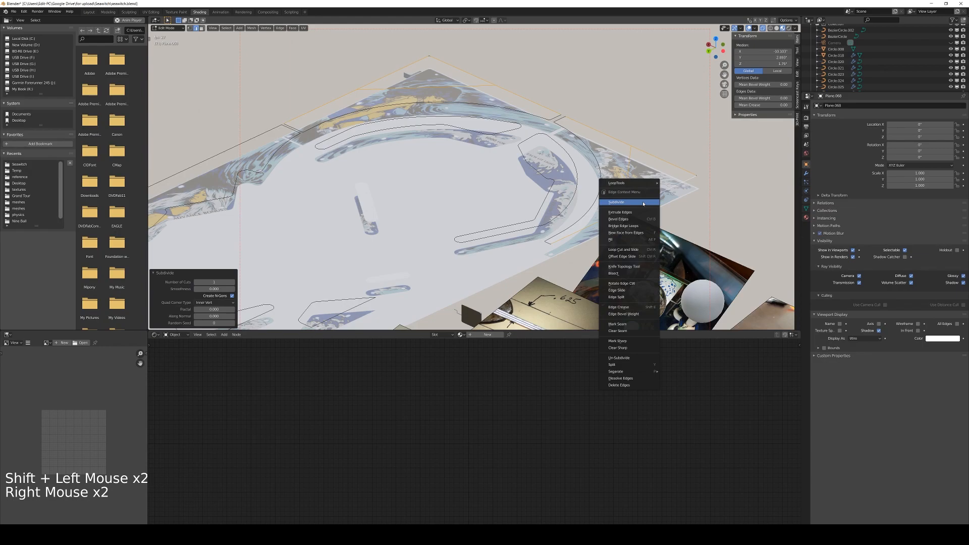
key("ctrl+z")
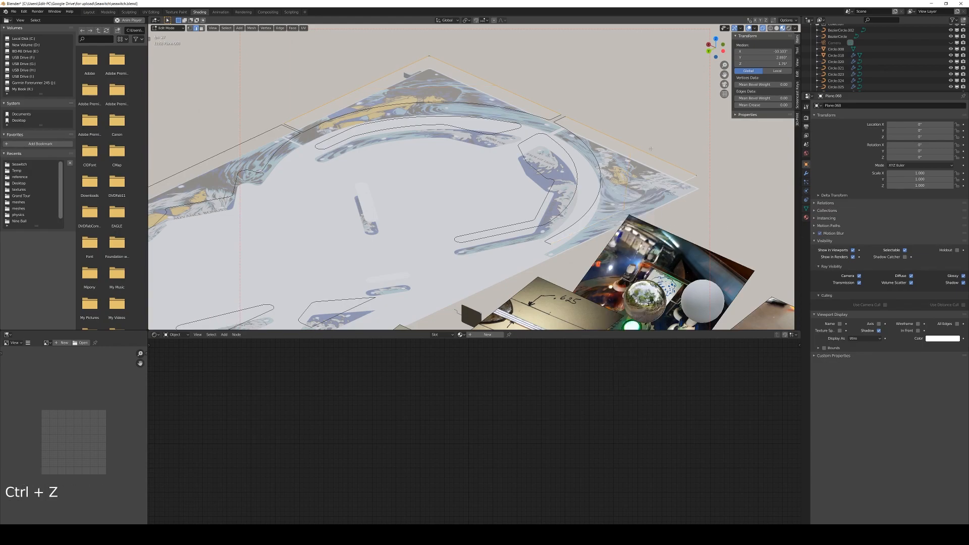
Subdivide the top edge and the outer side edge of the upper-left corner plastic outline individually, with one cut per pass
left_click(500, 88)
right_click(501, 88)
left_click(501, 86)
right_click(501, 88)
left_click(501, 86)
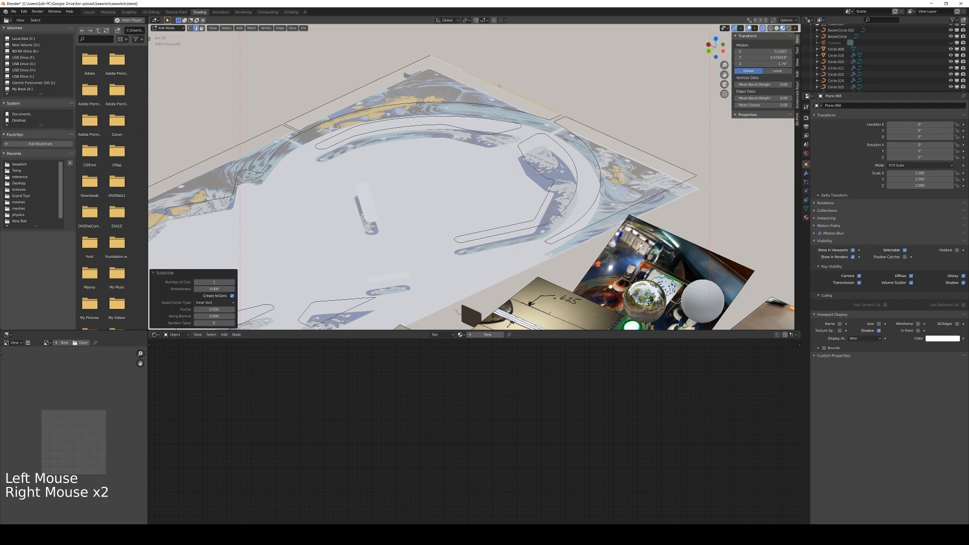
left_click(382, 79)
right_click(382, 79)
right_click(382, 79)
left_click(381, 78)
Subdivide the top edge and the long side edge of the upper-right corner plastic outline individually, with one cut per pass
left_click(615, 143)
right_click(616, 142)
right_click(617, 141)
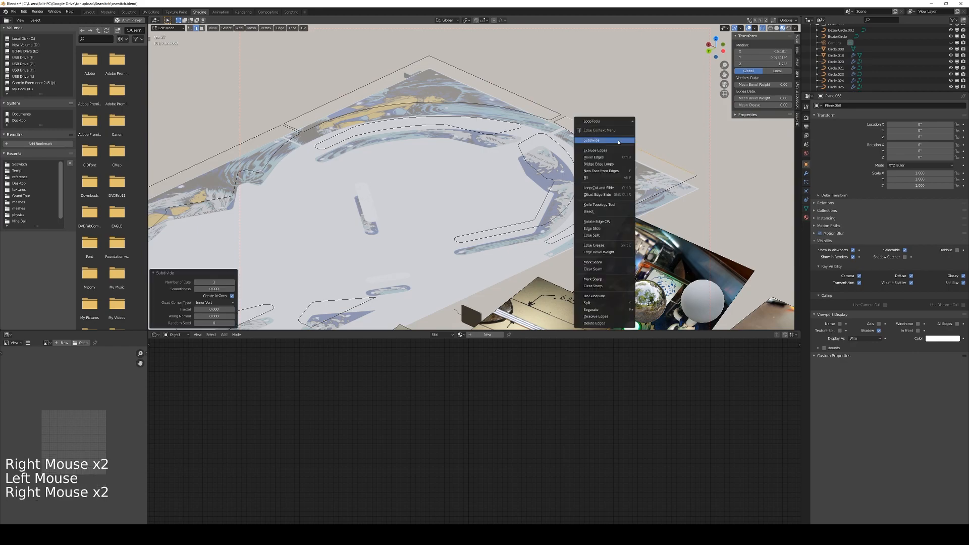
left_click(618, 140)
left_click(625, 199)
right_click(631, 208)
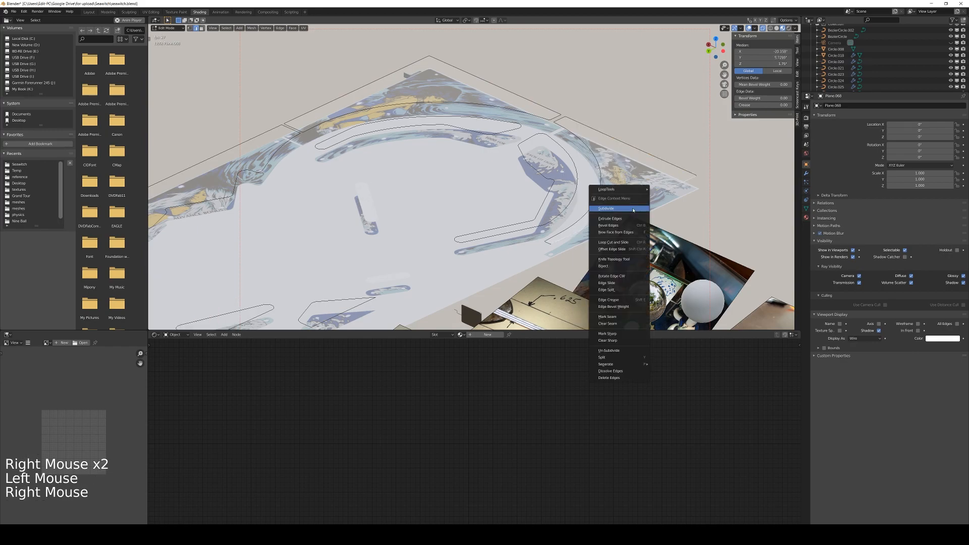
right_click(633, 211)
left_click(632, 210)
Open the inner right arc plastic outline for editing and subdivide its long straight edges with one cut
left_click(551, 192)
key("Tab")
left_click(551, 192)
key("Tab")
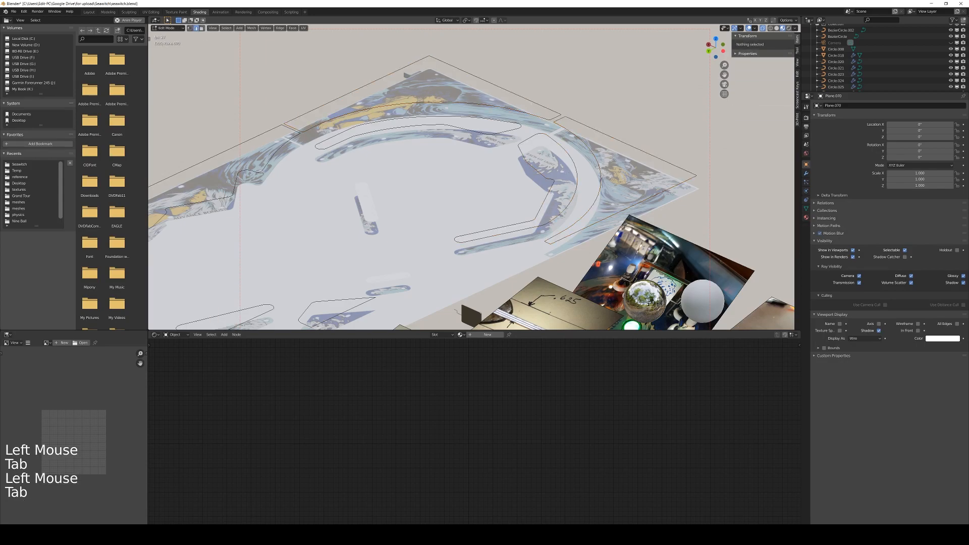
right_click(550, 191)
key("1")
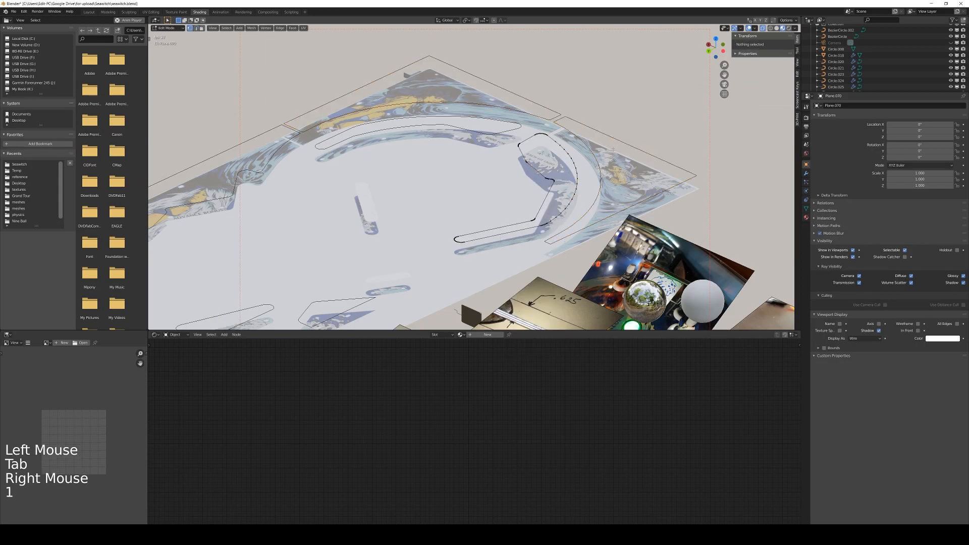
left_click(551, 193)
key("2")
left_click(548, 193)
left_click(523, 223, "shift")
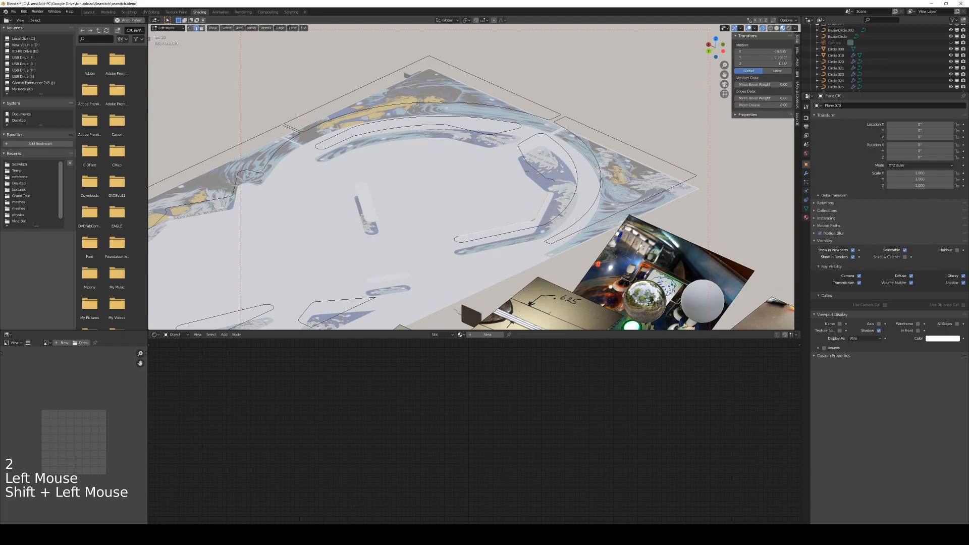
left_click(498, 228, "shift")
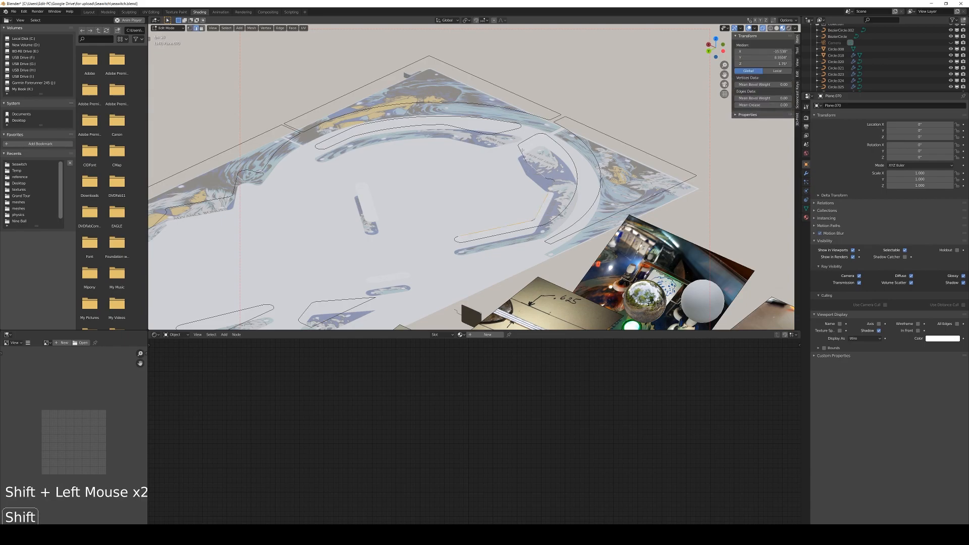
right_click(521, 153)
left_click(521, 153)
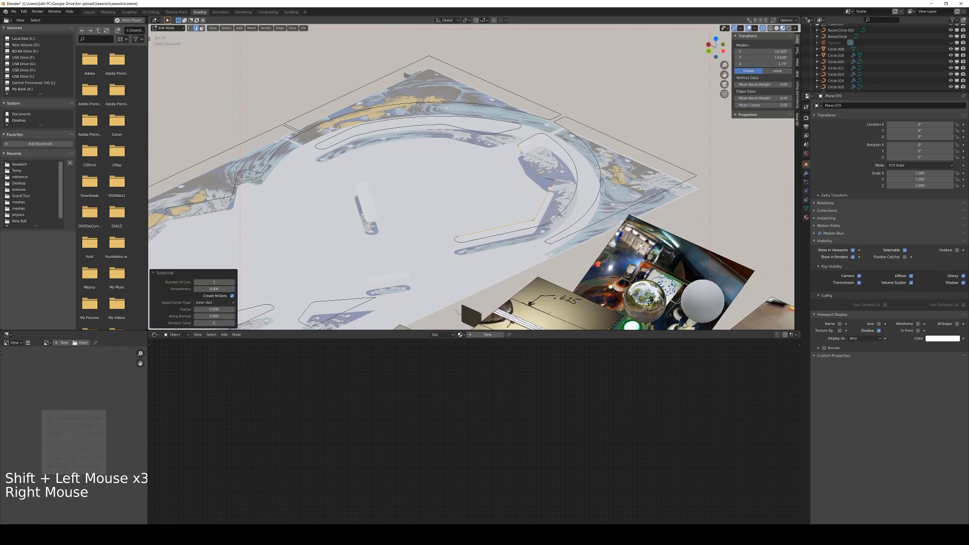
Open the small straight center plastic for editing and check its long side edges
key("Tab")
left_click(363, 202)
key("Tab")
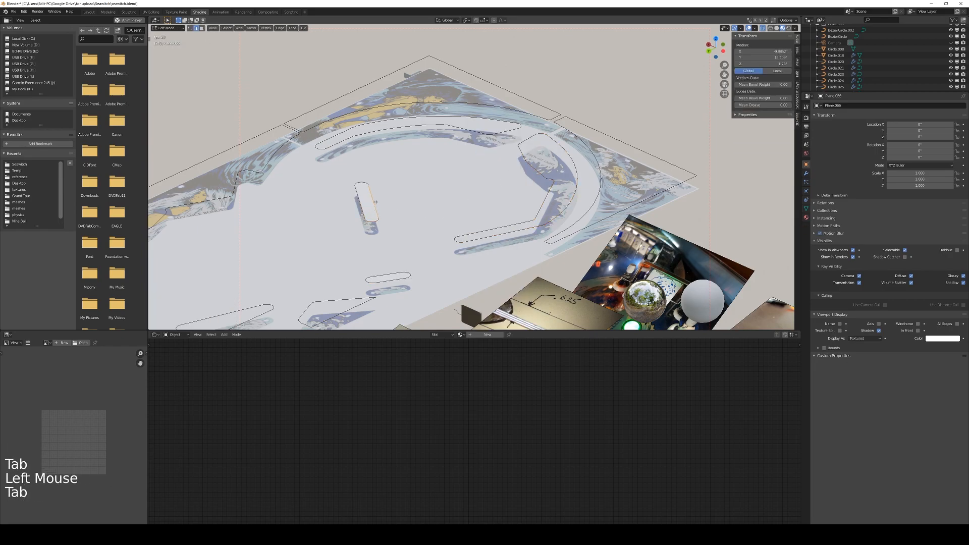
left_click(363, 203, "shift")
left_click(368, 202, "shift")
left_click(374, 201)
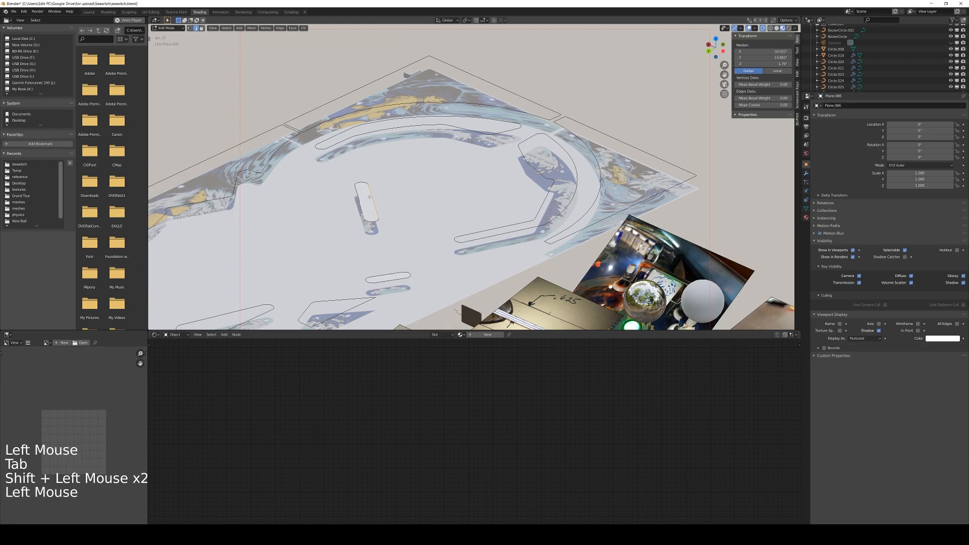
scroll(374, 203, "down", 2)
middle_click_drag(374, 203, 505, 237, "shift")
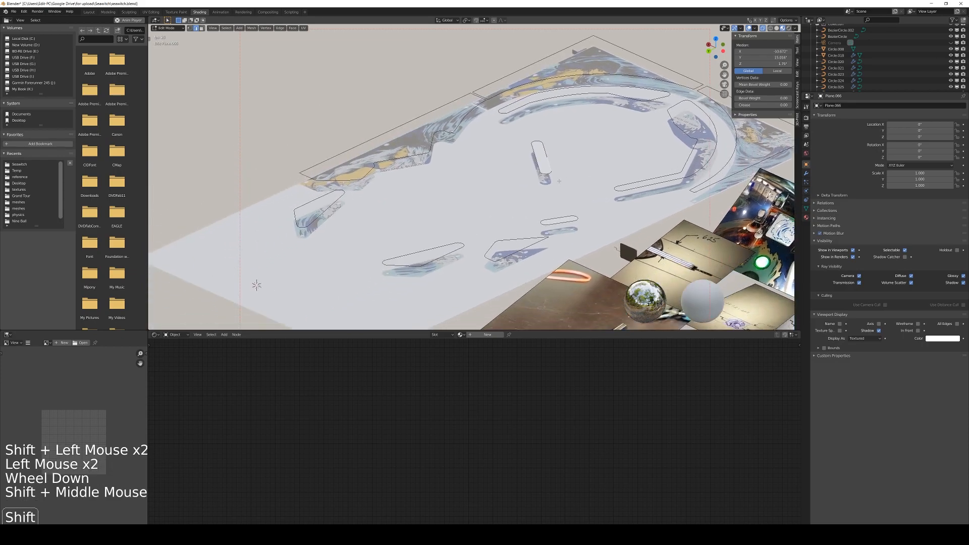
Check the edges and vertices of the triangular right-side plastic outline in edit mode, and return to object mode
key("Tab")
left_click(529, 242)
key("Tab")
key("Tab")
left_click(528, 240)
key("Tab")
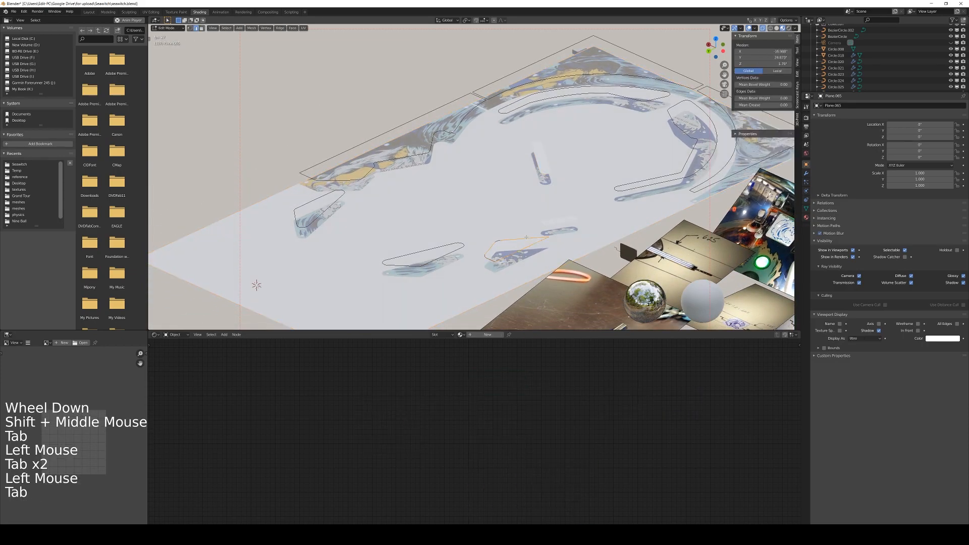
middle_click(527, 237)
key("1")
middle_click_drag(527, 238, 474, 212)
key("Tab")
scroll(589, 204, "down", 3)
middle_click_drag(474, 212, 530, 192)
middle_click_drag(475, 176, 517, 178, "shift")
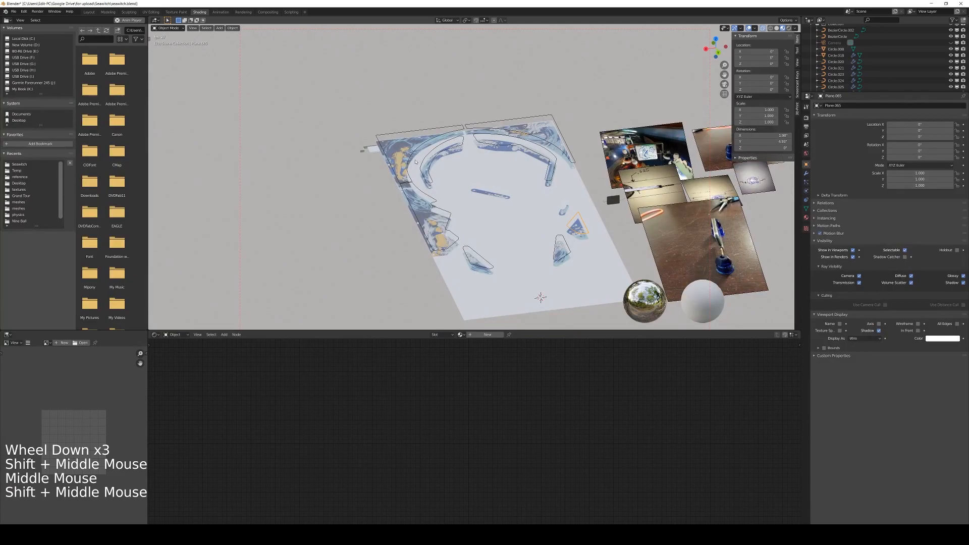
Select all the plastic outlines together, including the corners, arcs, center strip, slingshots, right-side pieces and left-side plastic
left_click(465, 137)
left_click(465, 137, "shift")
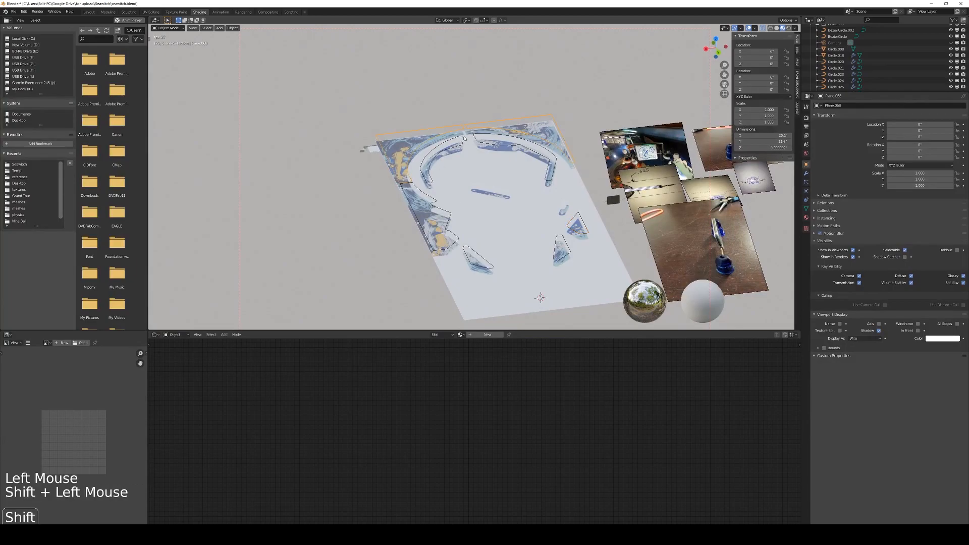
left_click(478, 148, "shift")
left_click(482, 191, "shift")
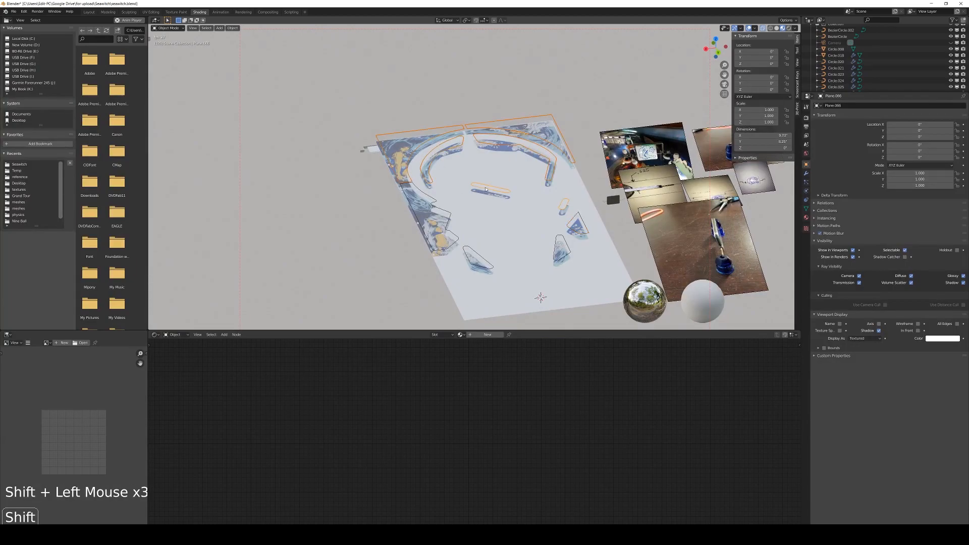
left_click(564, 238, "shift")
left_click(449, 213, "shift")
Set the viewport display of all selected plastics from Wire to Textured at once
middle_click_drag(608, 203, 616, 193)
left_click(865, 338, "alt")
left_click(865, 338, "alt")
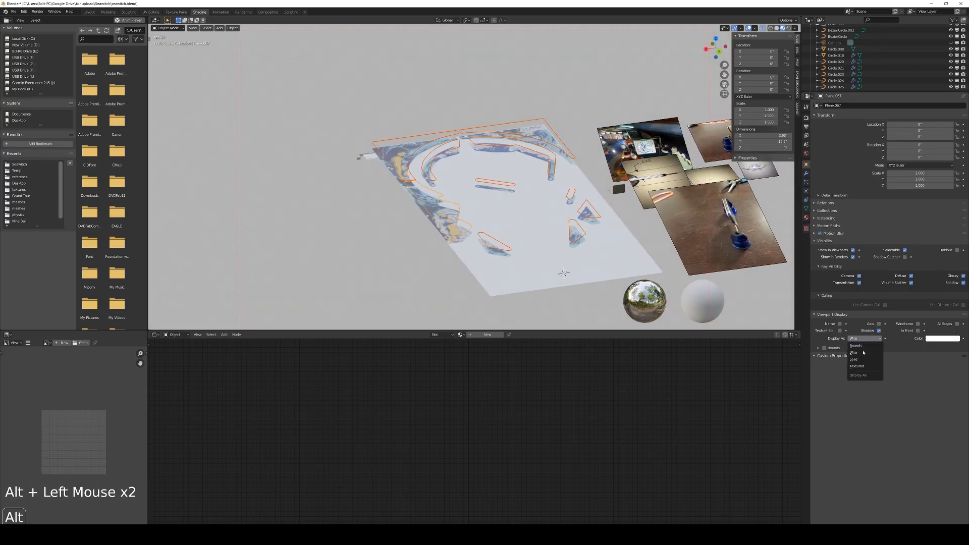
left_click(862, 367, "alt")
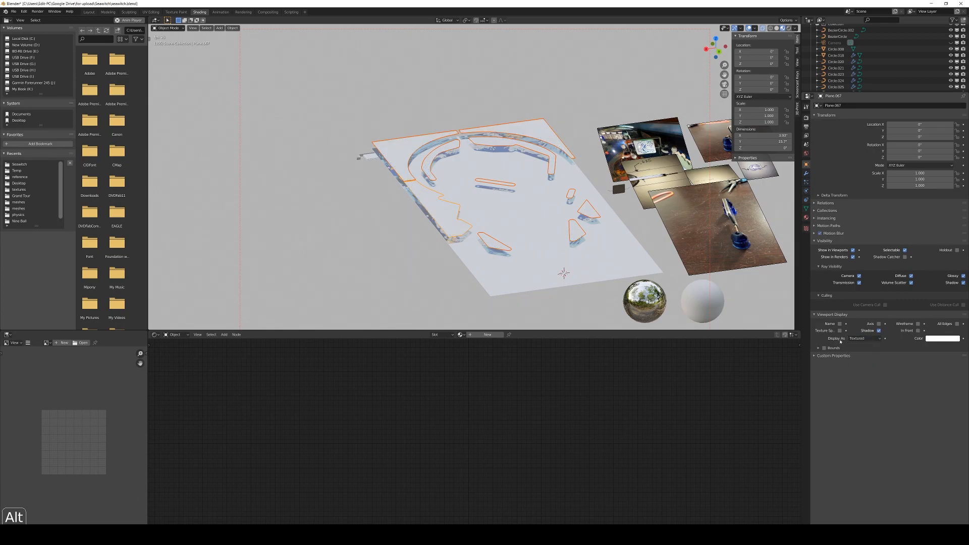
middle_click_drag(574, 182, 472, 198)
key("Tab")
key("Tab")
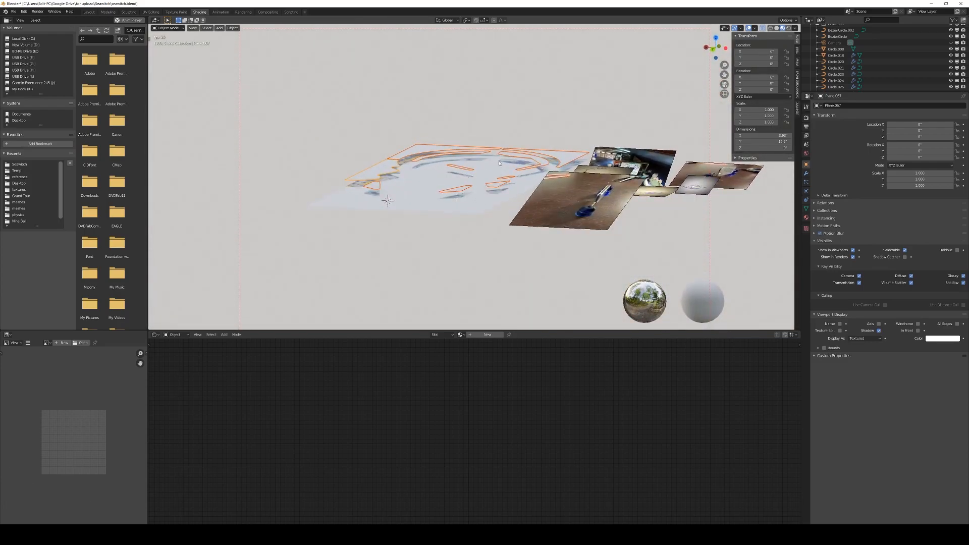
Edit all the selected plastics together with their geometry selected, and turn on the Face Orientation overlay
key("Tab")
key("a")
middle_click_drag(472, 153, 596, 96)
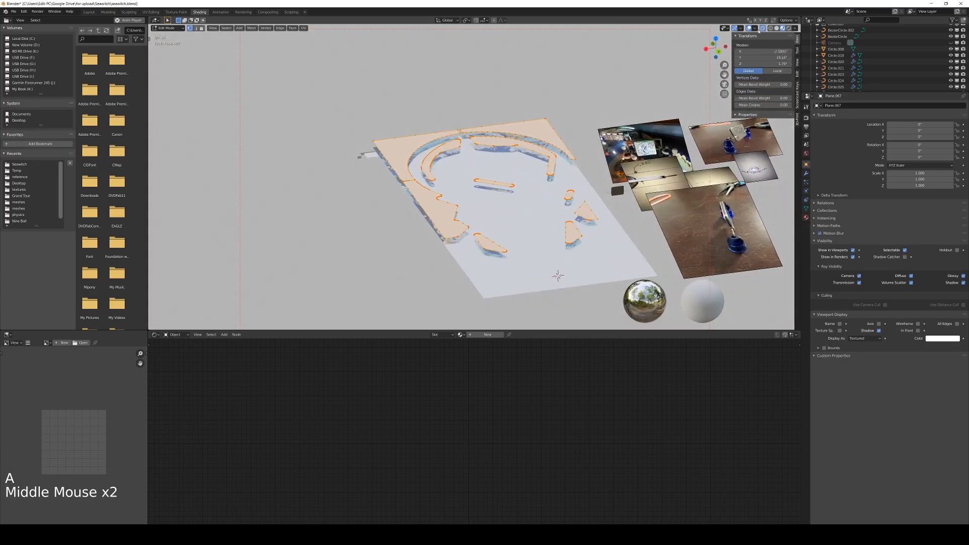
left_click(751, 29)
left_click(754, 30)
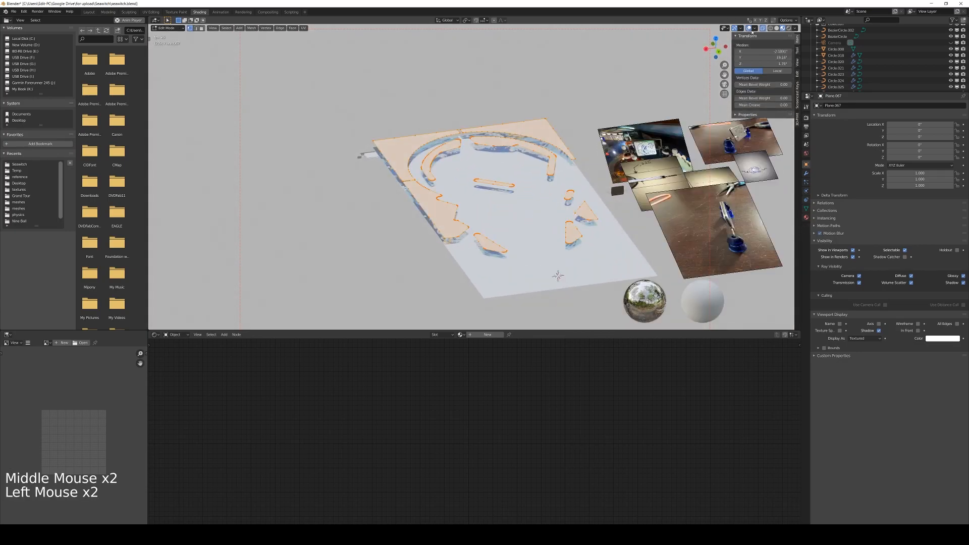
left_click(756, 29)
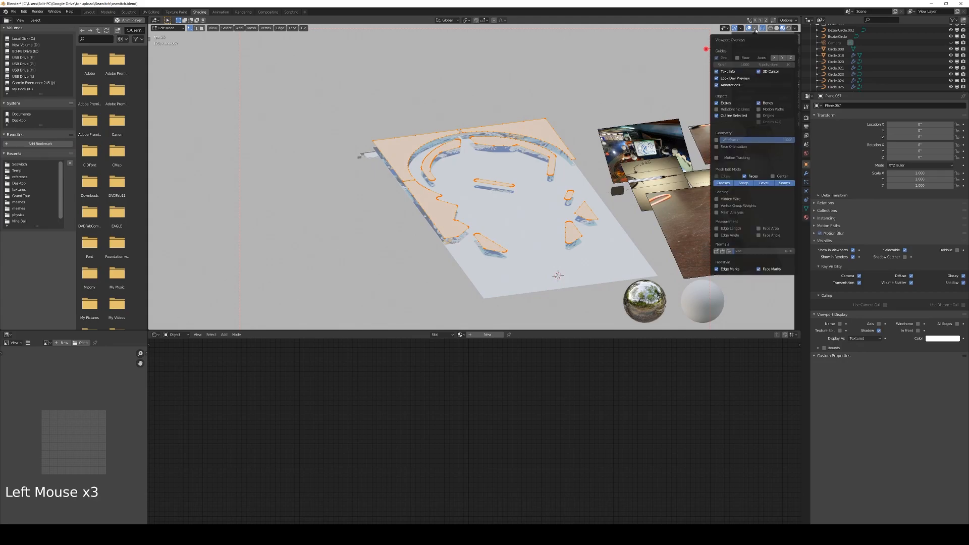
left_click(730, 147)
middle_click_drag(660, 158, 545, 117)
key("Tab")
key("Tab")
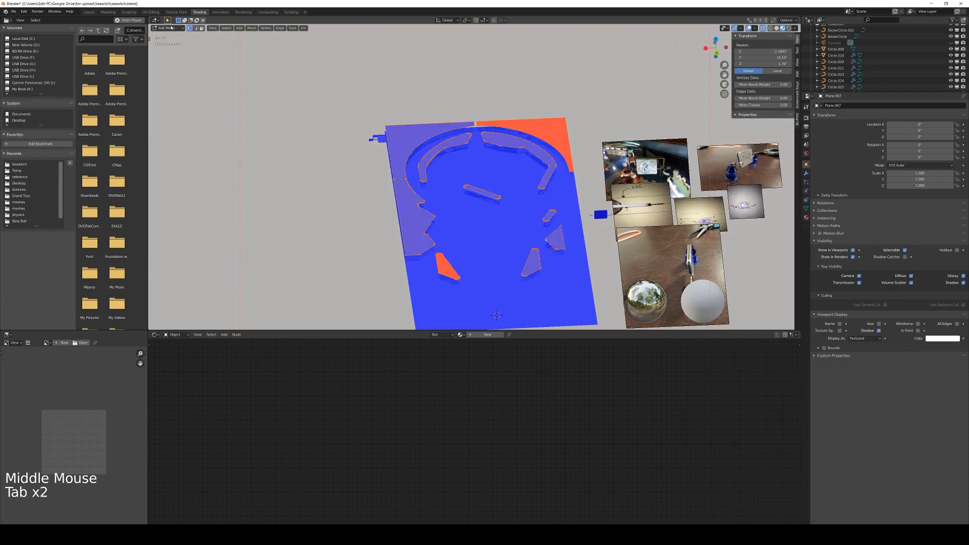
Flip the normals of the reversed faces on the right corner plastic and the left slingshot plastic, and return to object mode
double_click(201, 28)
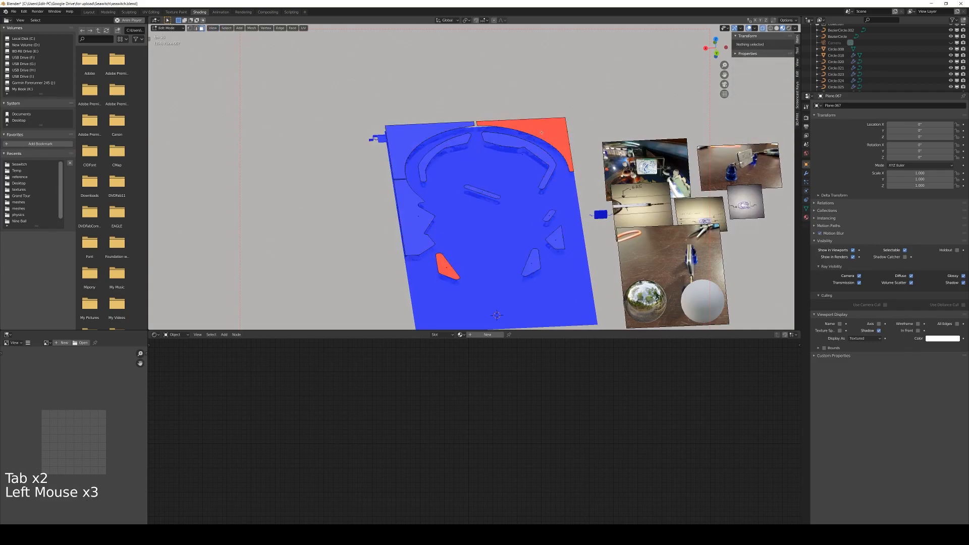
key("Tab")
key("Tab")
left_click(542, 132)
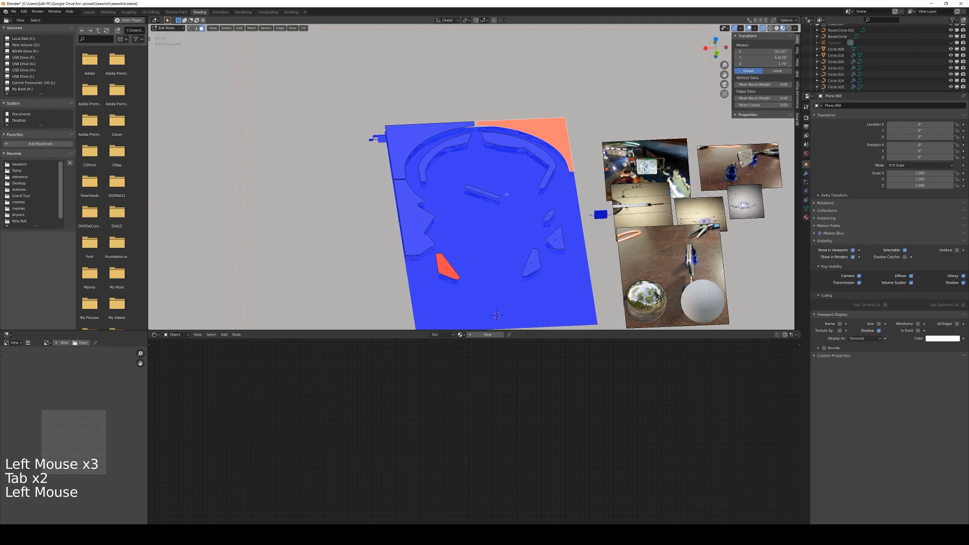
left_click(446, 266, "shift")
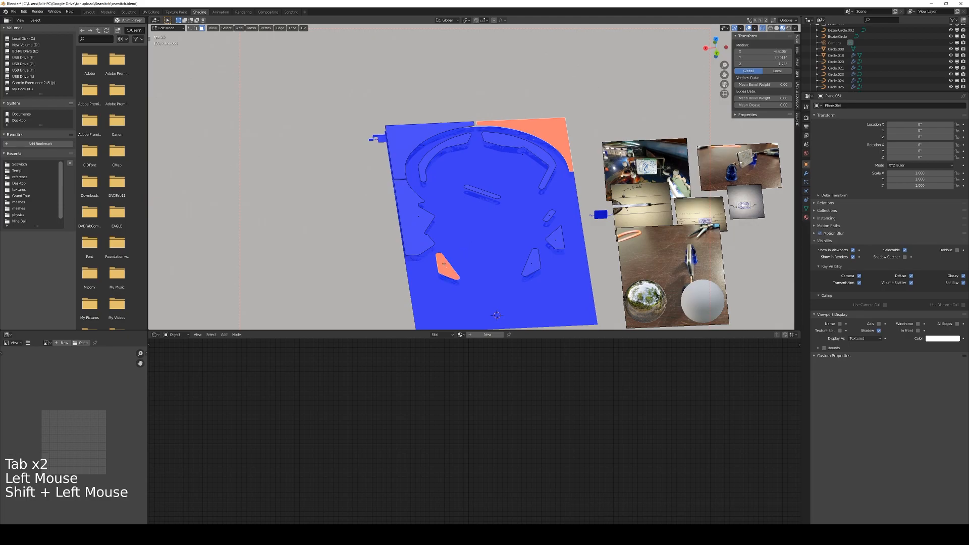
key("alt+n")
left_click(444, 262)
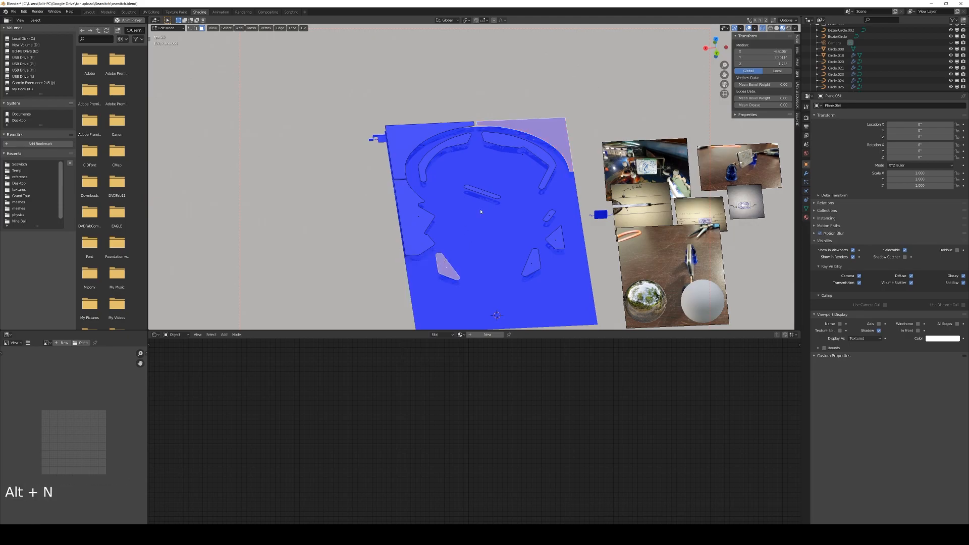
key("Tab")
middle_click_drag(480, 209, 521, 196)
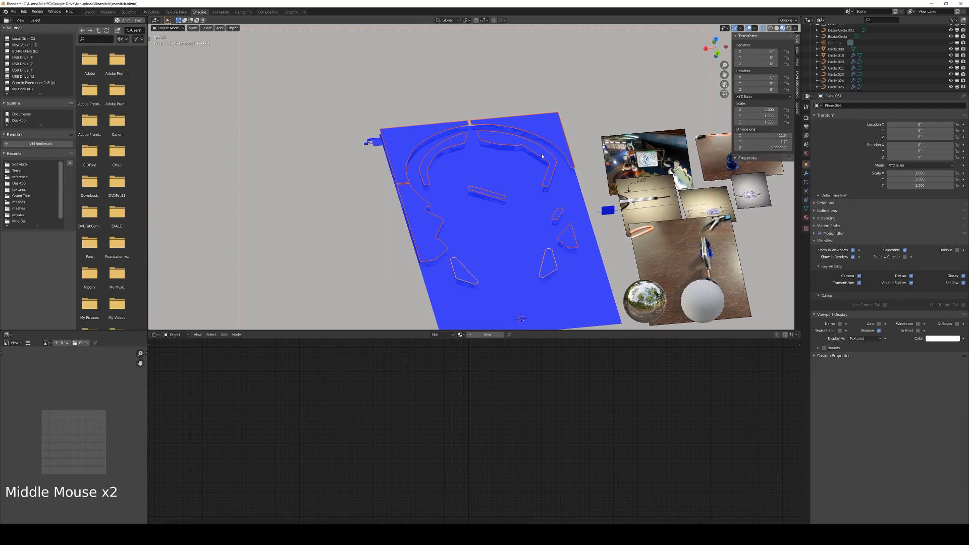
Add the plastics artwork plane to the selected outlines and select all their vertices in edit mode
key("KP_7")
scroll(542, 157, "down", 2)
middle_click_drag(543, 156, 599, 173, "shift")
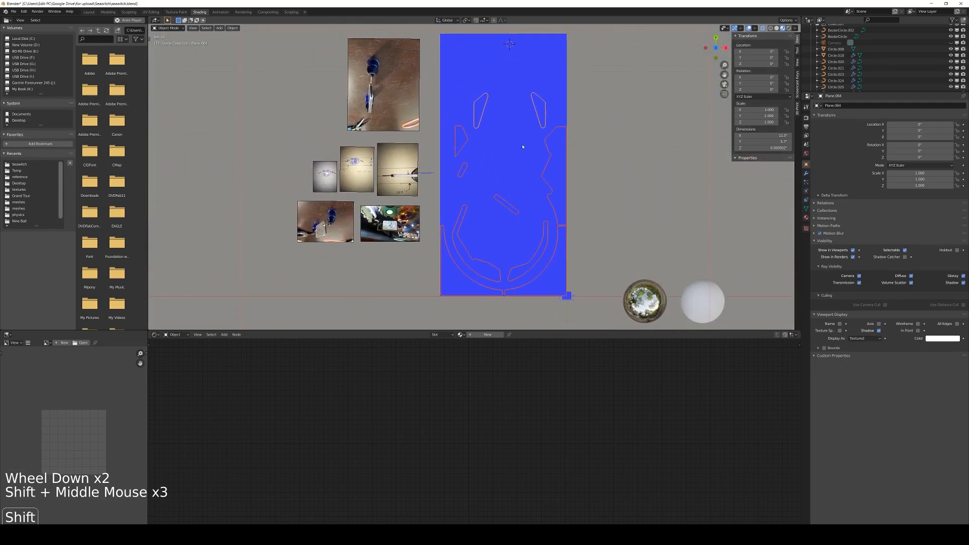
left_click(516, 150, "shift")
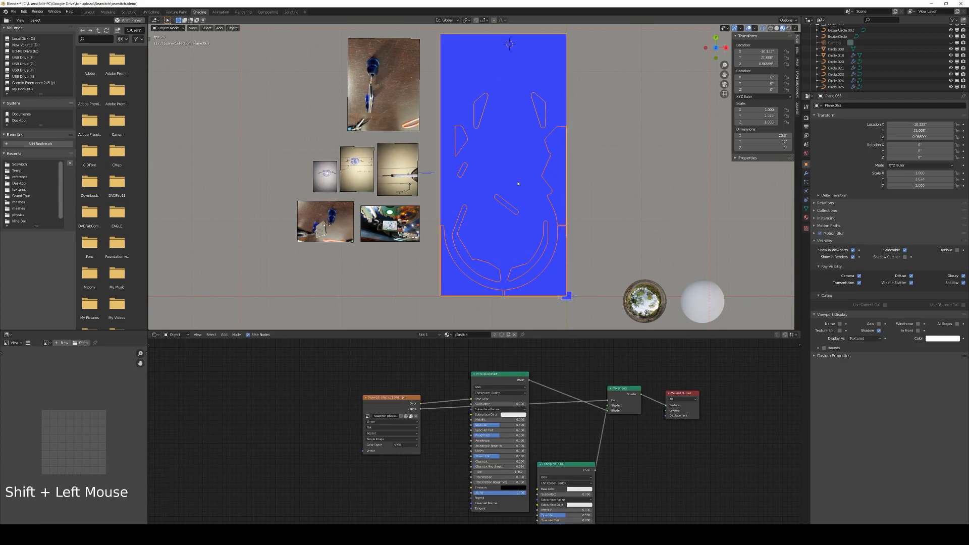
key("Tab")
key("a")
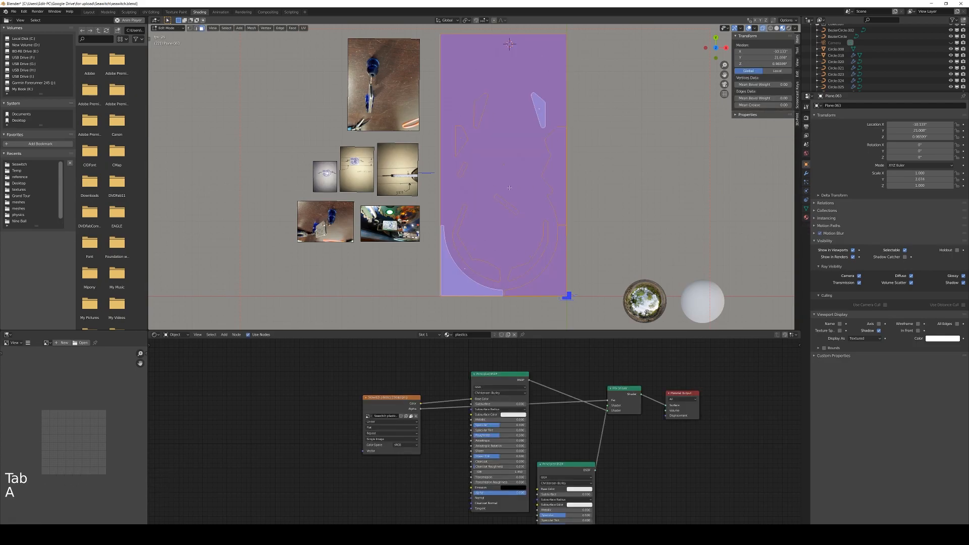
key("1")
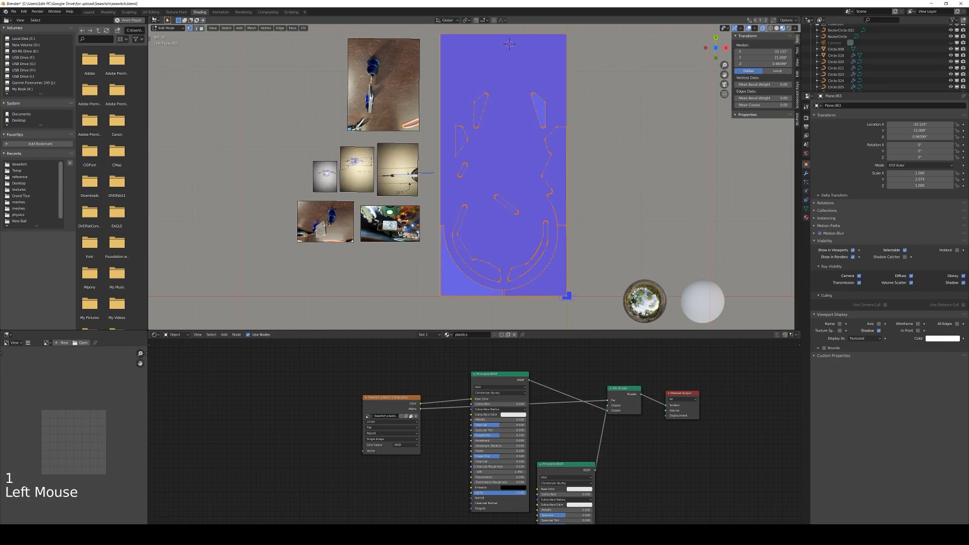
Switch to the UV Editing workspace and show the playfield from straight above in Material Preview shading
left_click(151, 11)
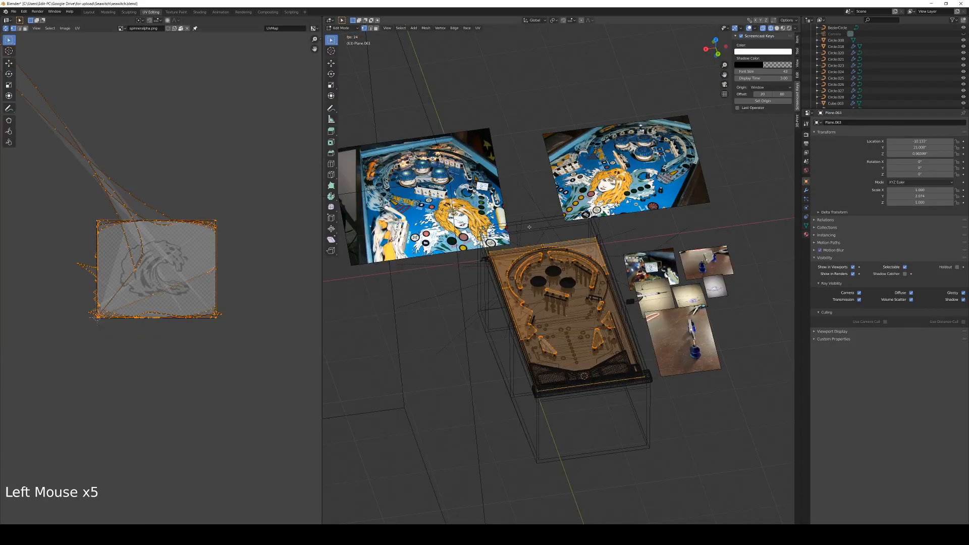
scroll(528, 225, "down", 3)
key("KP_7")
scroll(515, 226, "up", 5)
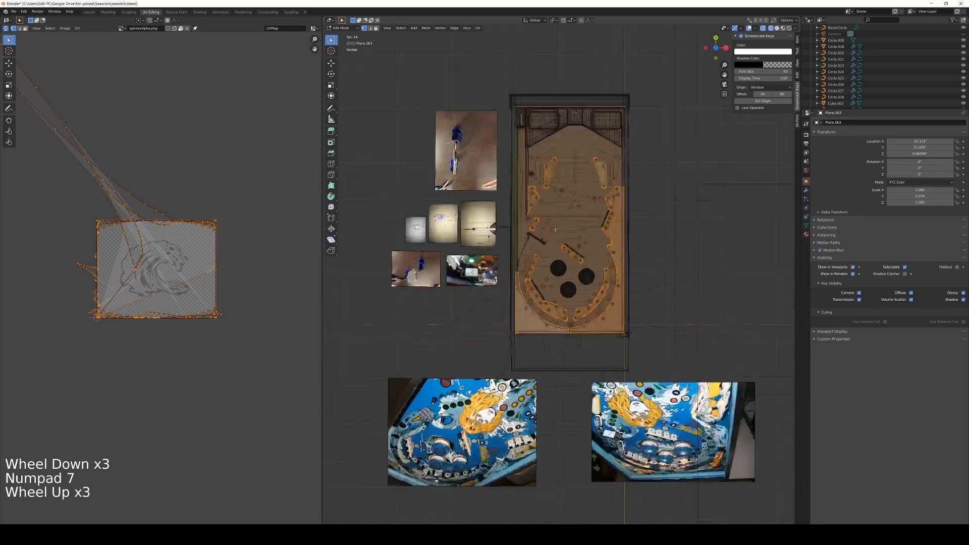
middle_click_drag(586, 174, 574, 227, "shift")
key("z")
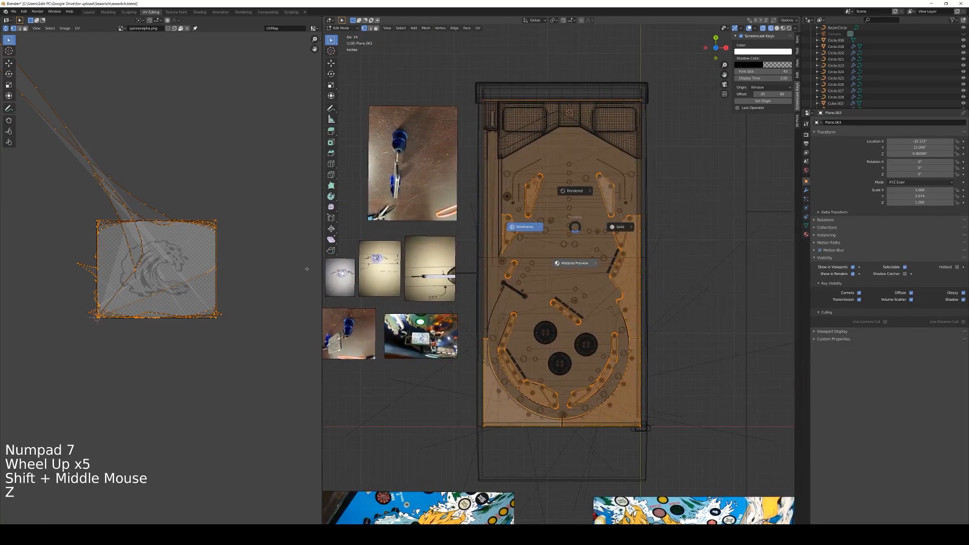
left_click(581, 246)
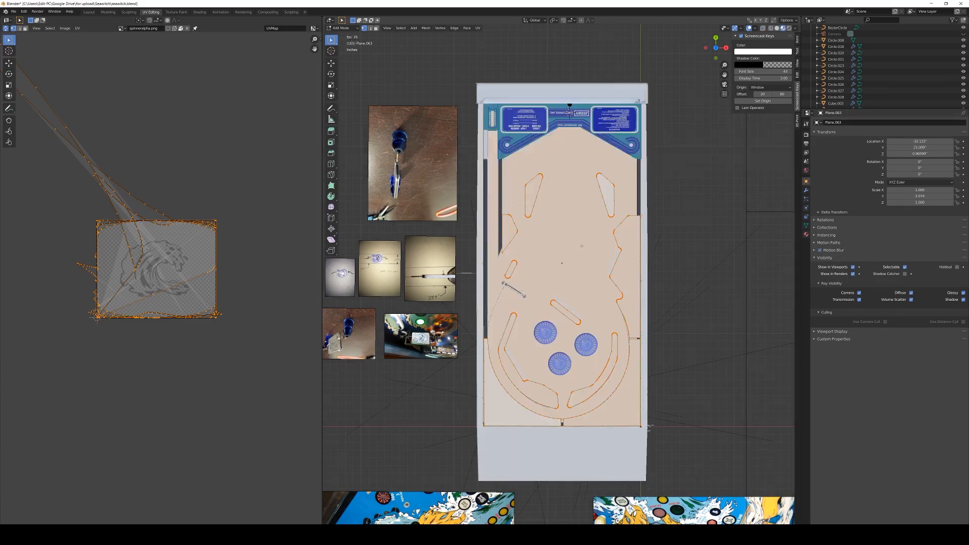
Project the UVs of the selected plastics and artwork plane from the top view with Project from View (Bounds)
scroll(191, 197, "down", 2)
middle_click_drag(192, 197, 246, 249, "shift")
left_click(478, 28)
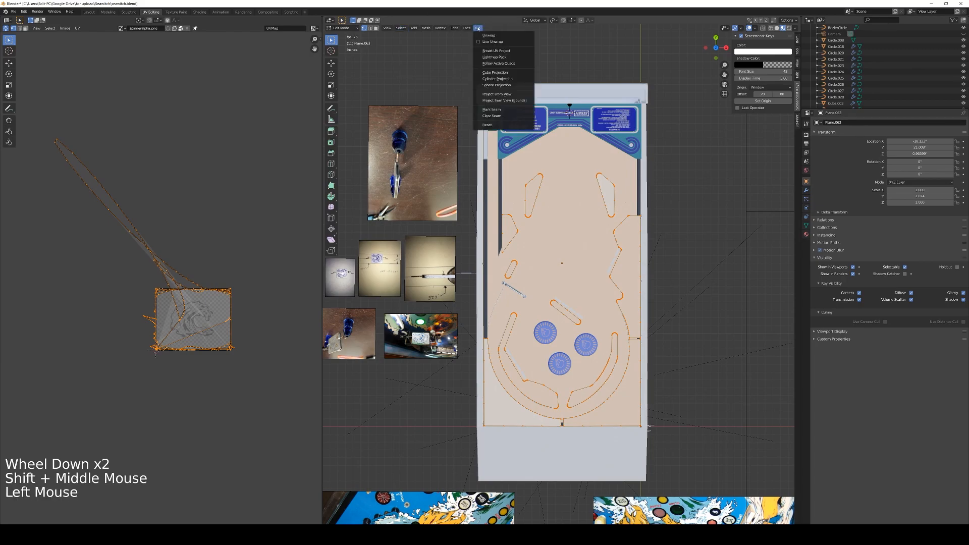
left_click(510, 100)
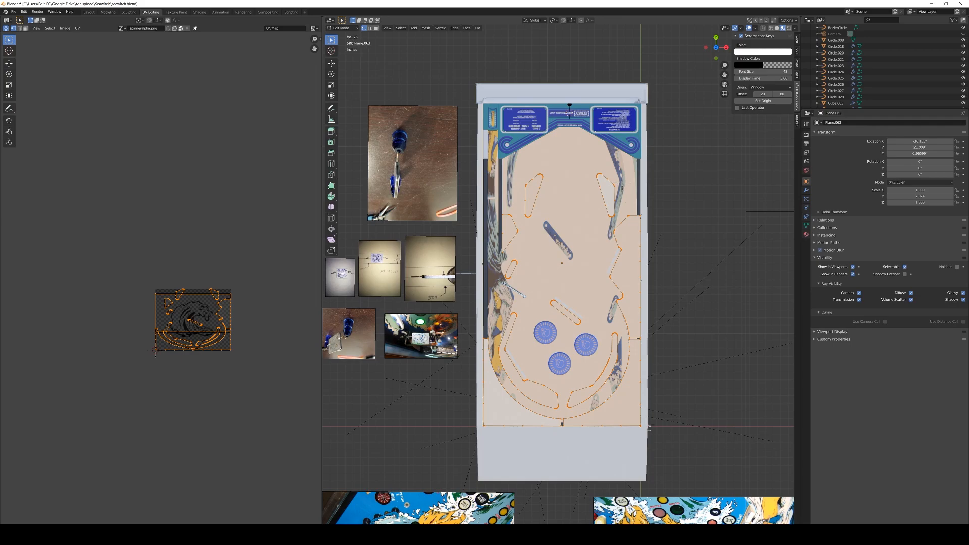
Inspect how the artwork texture lies on the plastics in object mode, at an angle and from above
key("Tab")
key("Tab")
key("Tab")
middle_click_drag(650, 427, 602, 238)
scroll(576, 252, "up", 3)
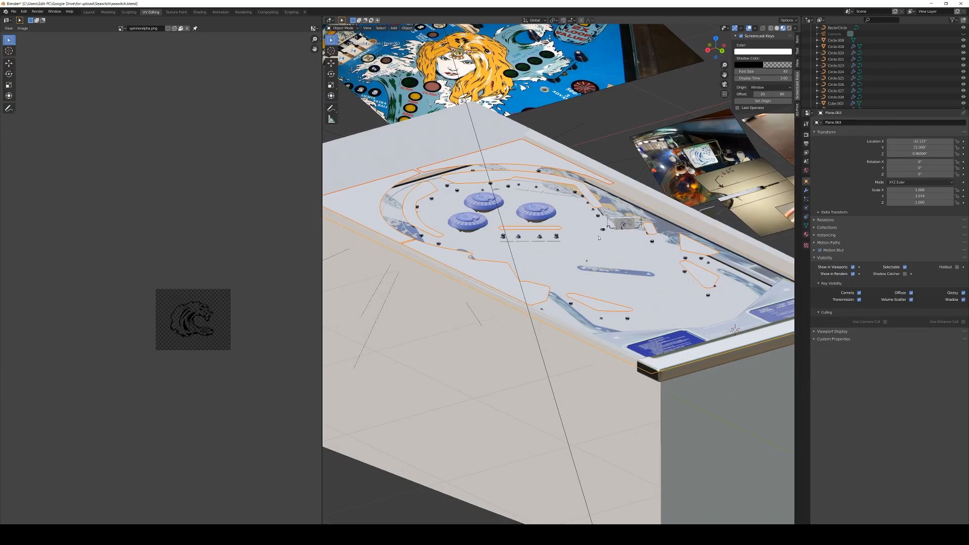
key("KP_7")
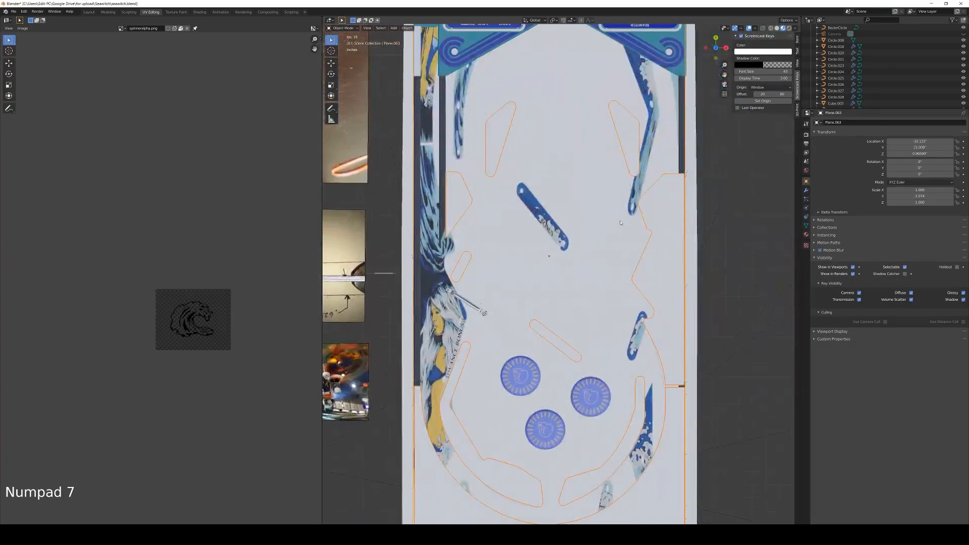
Reselect all geometry of the plastics and artwork plane and repeat the top-view UV projection fitted to bounds
scroll(580, 236, "down", 2)
key("Tab")
key("a")
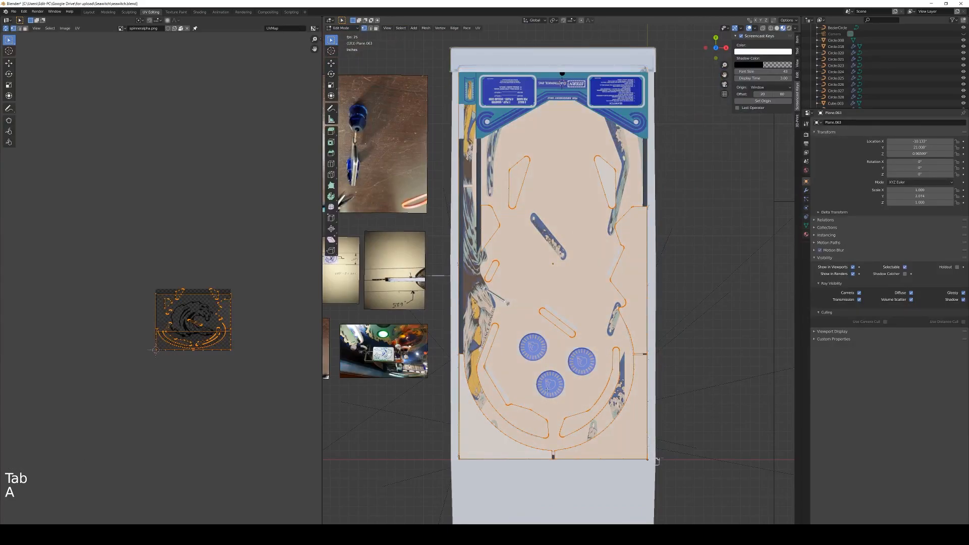
scroll(221, 366, "up", 3)
middle_click_drag(222, 366, 181, 355)
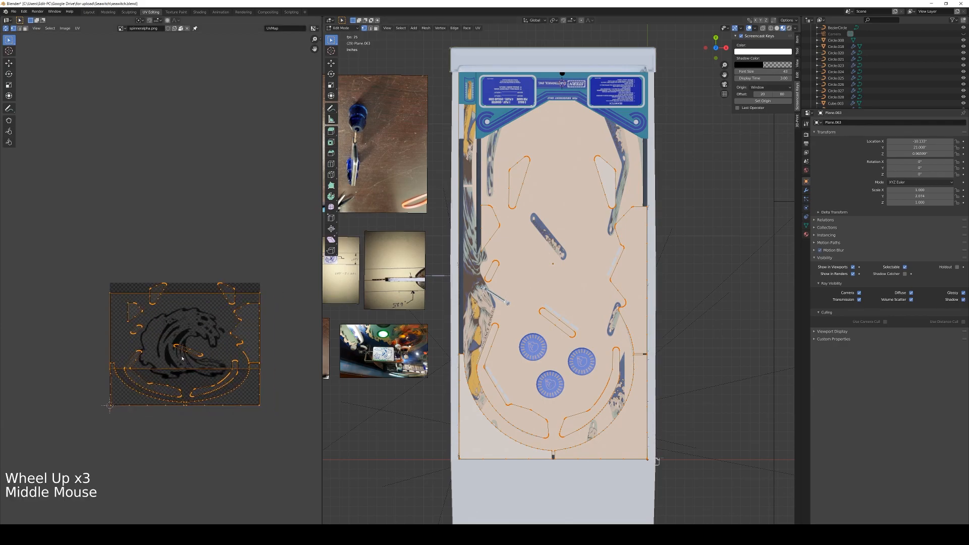
left_click(484, 30)
left_click(478, 28)
left_click(500, 101)
key("a")
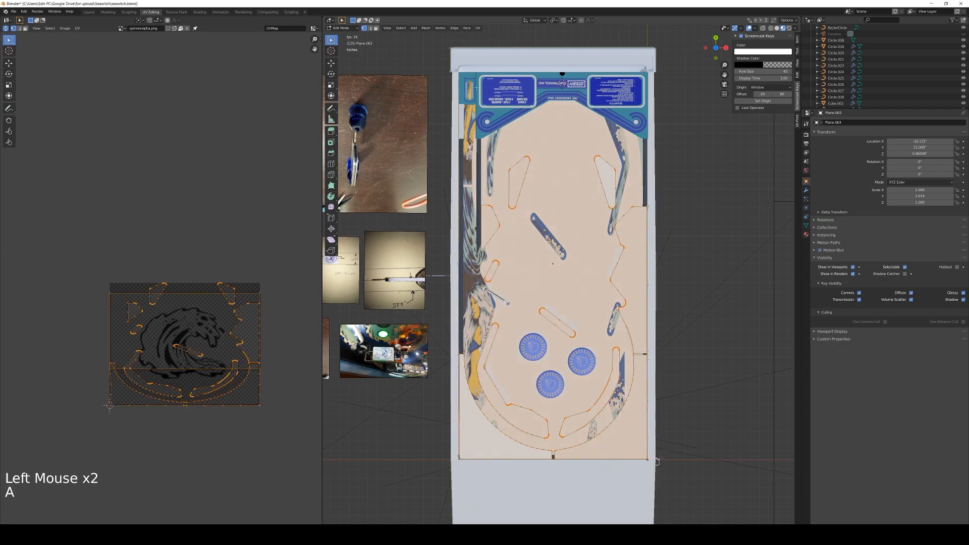
left_click(478, 28)
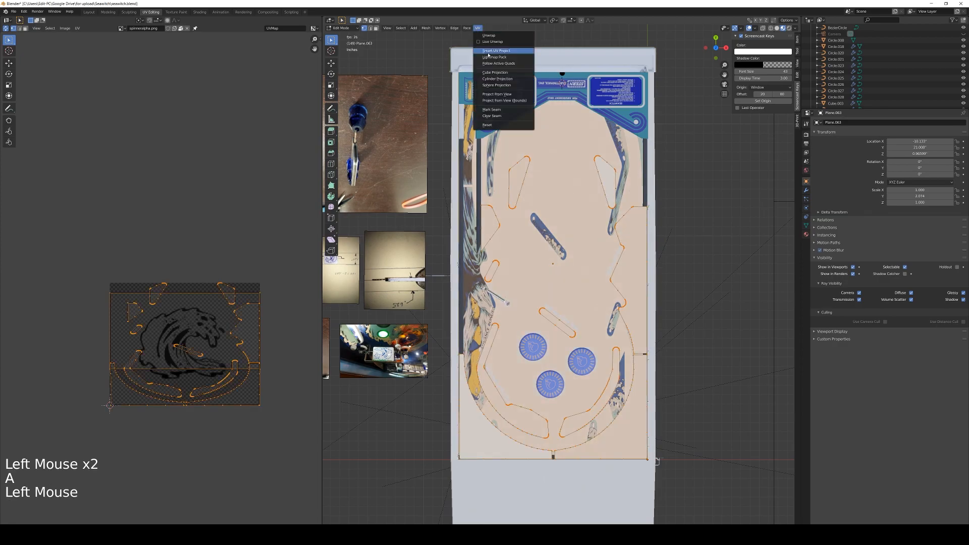
left_click(500, 101)
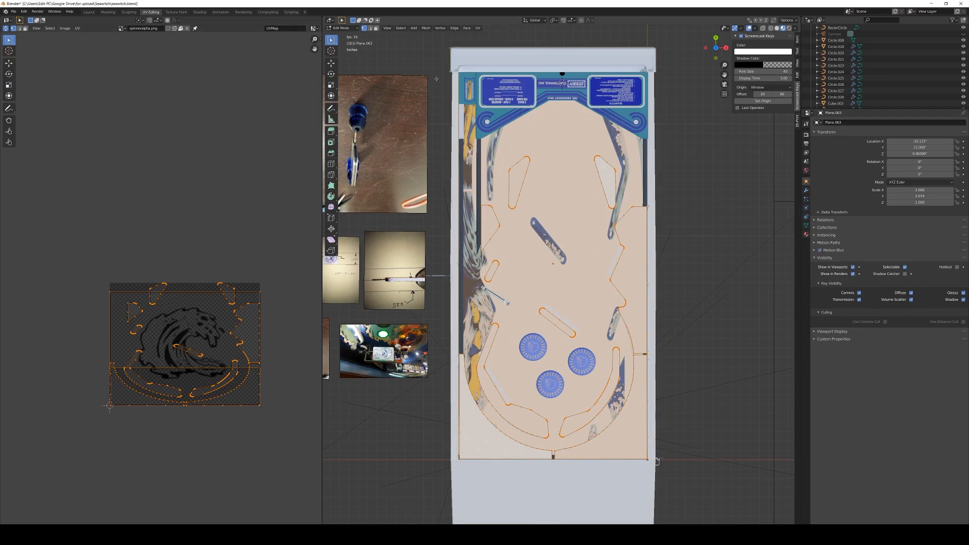
Try Project from View without bounds on all the selected geometry and inspect the texture on the playfield
left_click(478, 27)
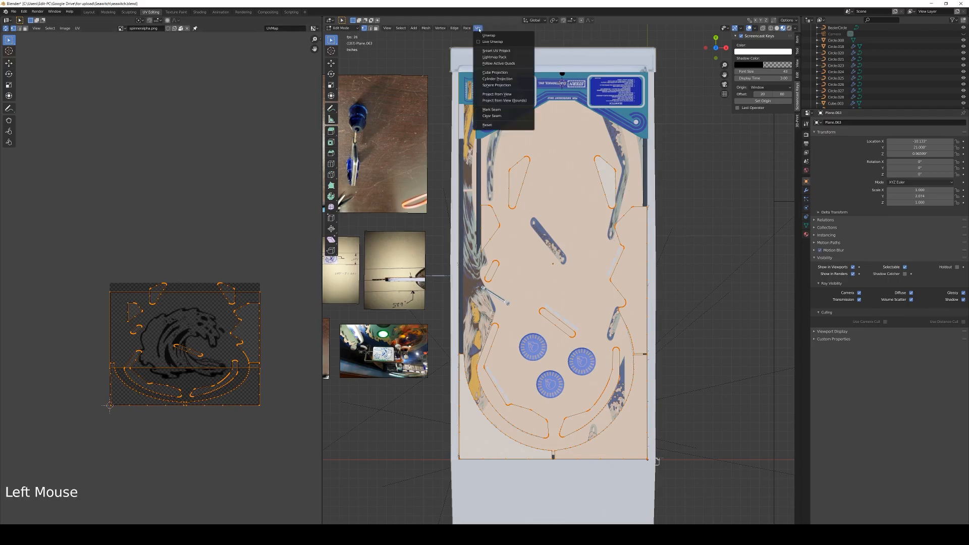
left_click(513, 97)
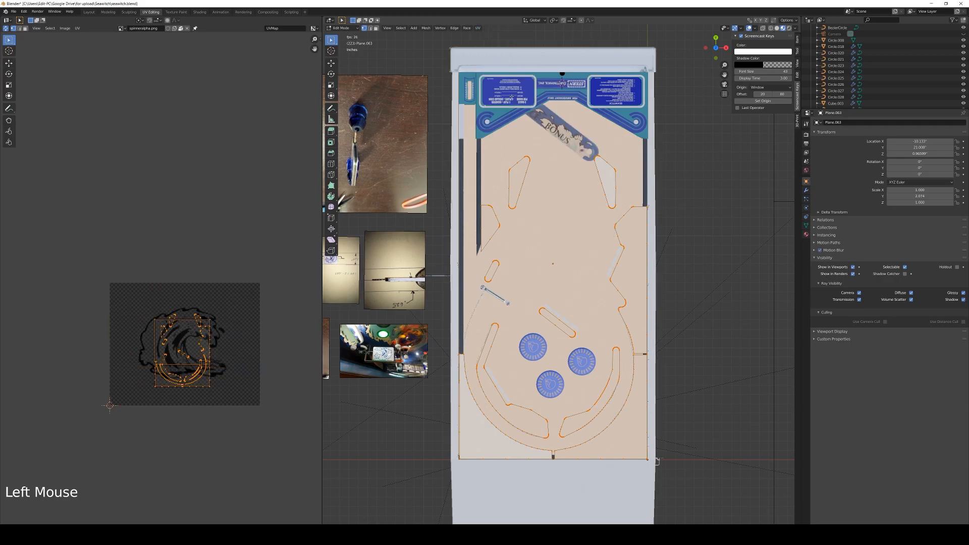
left_click(477, 29)
scroll(555, 273, "down", 2)
middle_click_drag(628, 405, 628, 359)
scroll(628, 359, "up", 2)
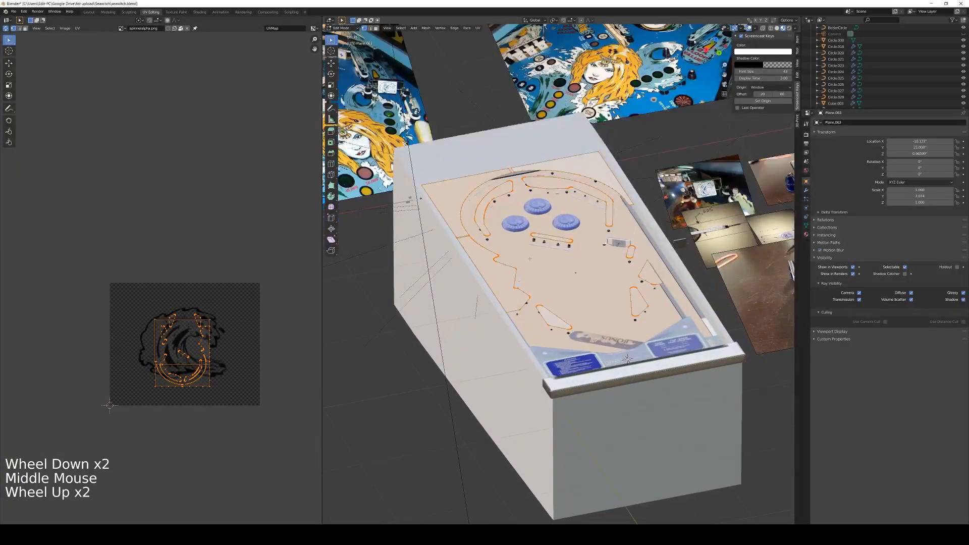
Join the selected plastics and artwork plane into one object and project all its UVs from the top view, fitted to bounds
key("Tab")
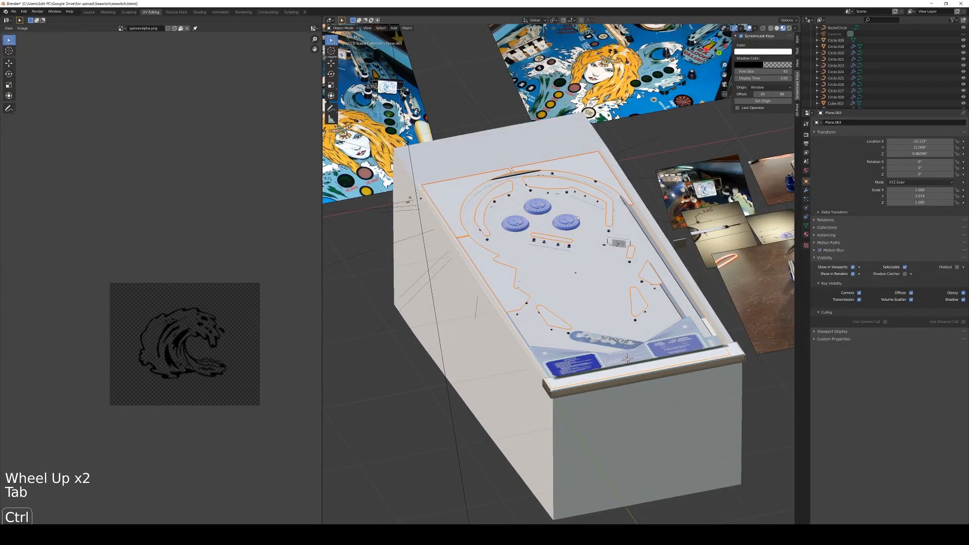
key("ctrl+j")
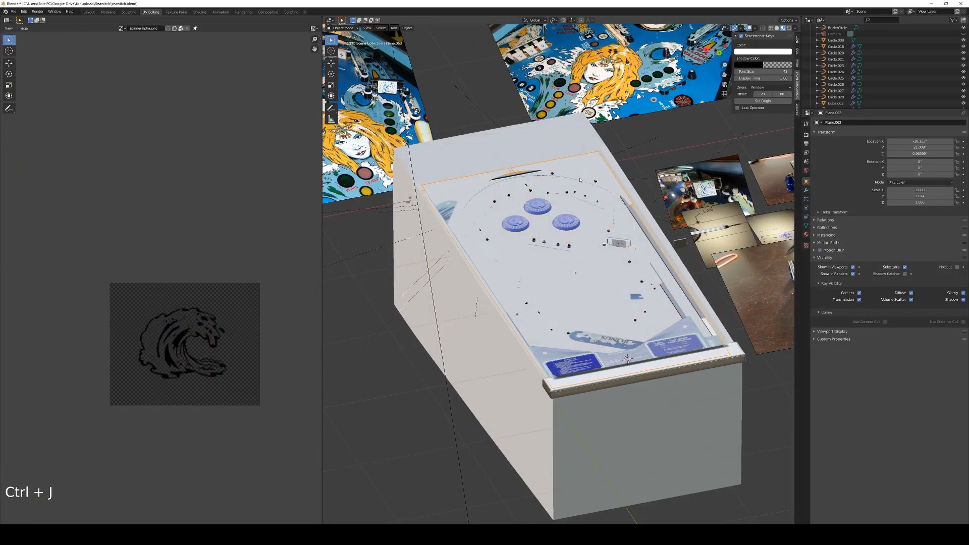
key("KP_7")
key("Tab")
key("a")
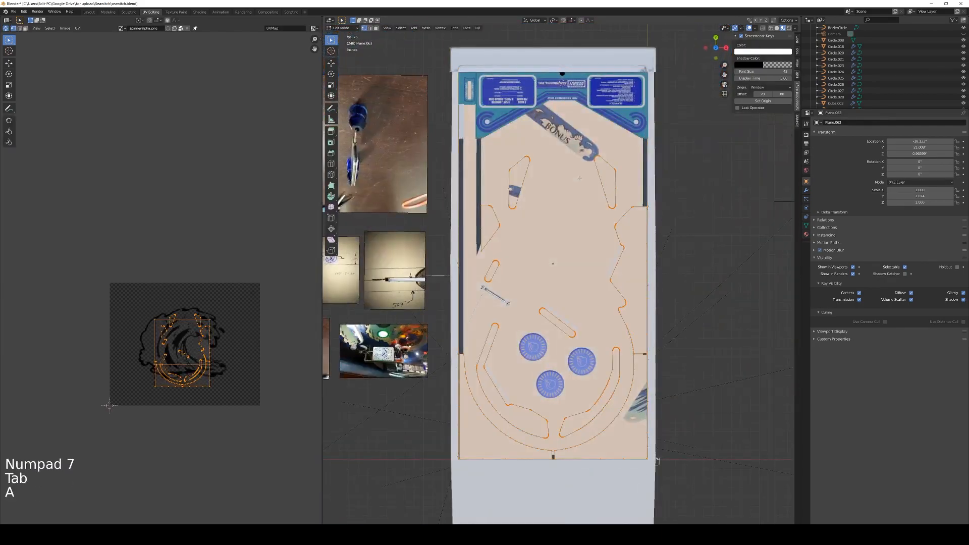
left_click(478, 28)
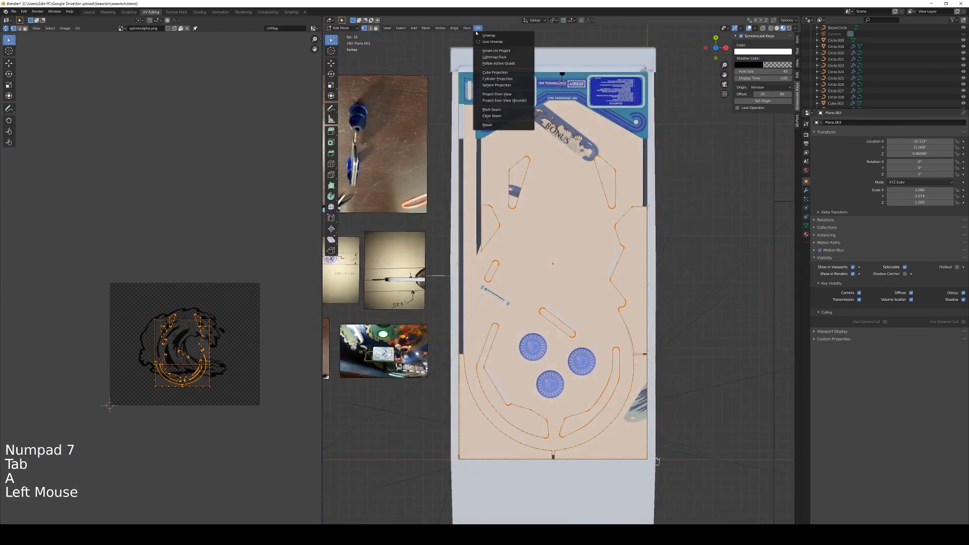
left_click(502, 94)
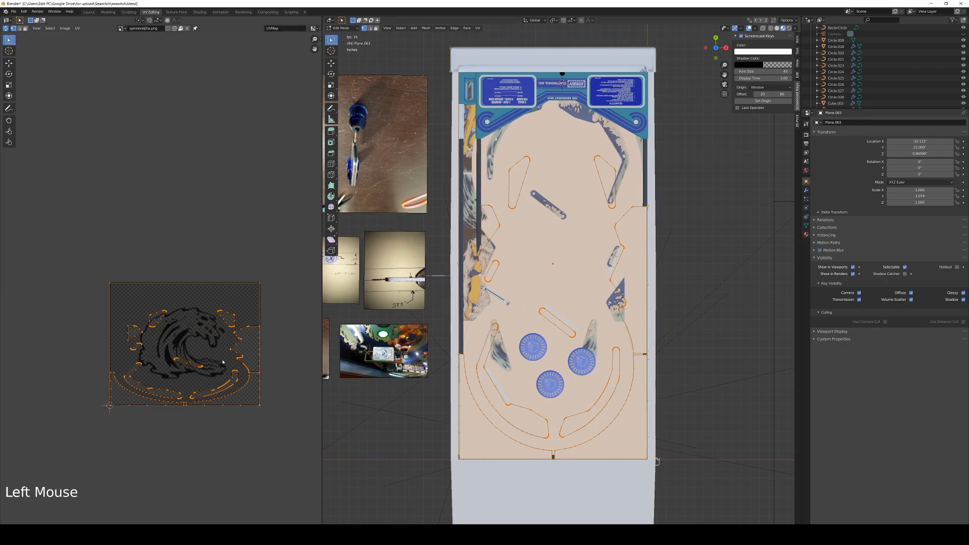
key("Tab")
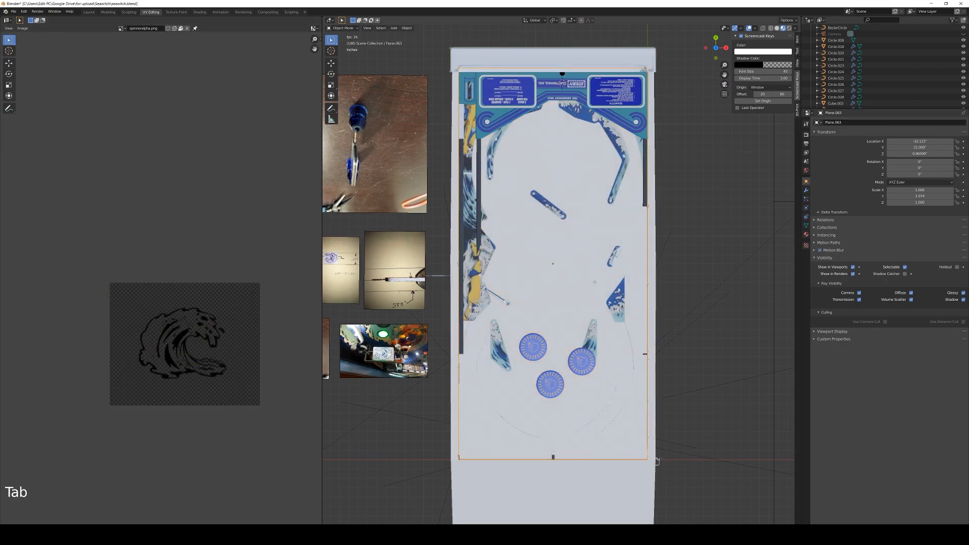
Rotate all the UVs of the joined plastics 180 degrees so the artwork texture lines up with the plastics
key("Tab")
type("r")
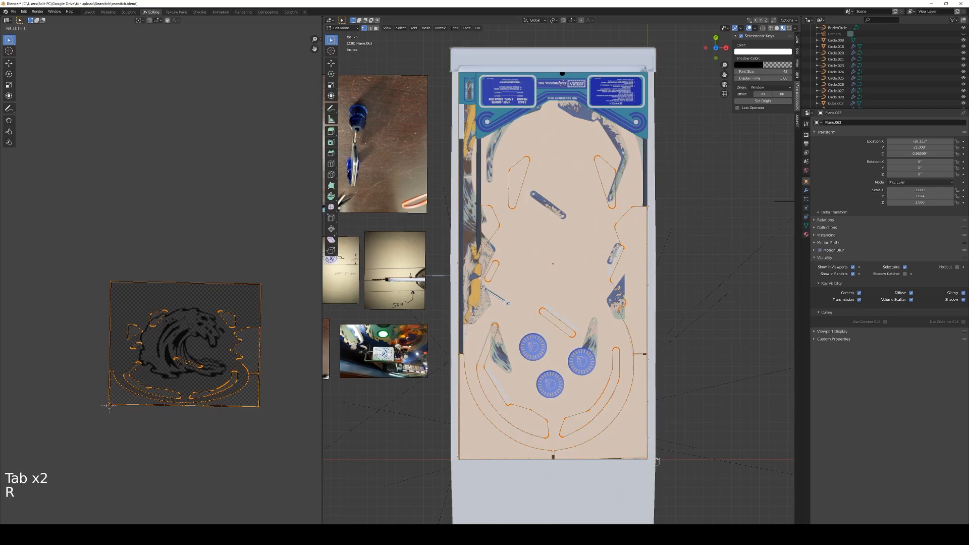
type("180")
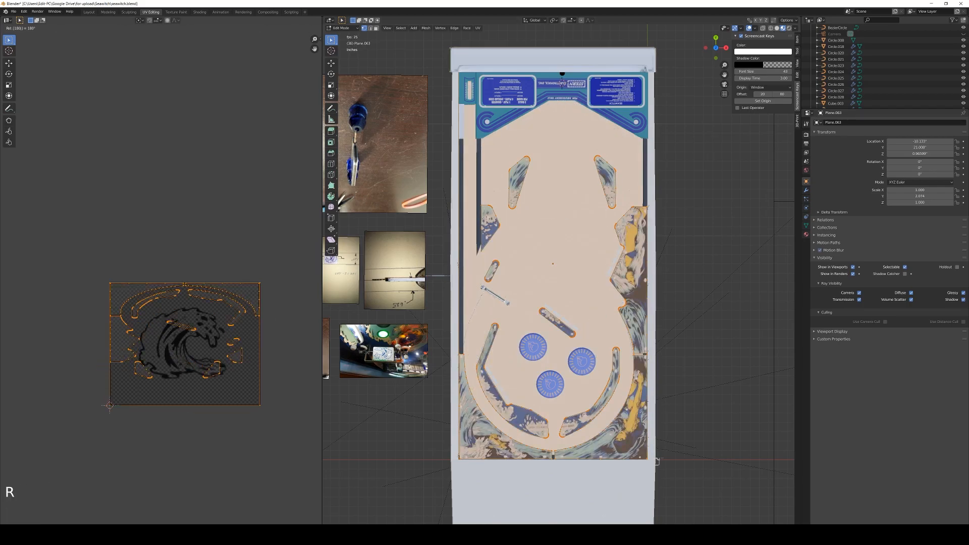
key("Return")
key("Tab")
Delete the large artwork plane face from the joined object, keeping only the plastics
middle_click_drag(297, 369, 229, 353)
middle_click_drag(547, 373, 566, 306)
left_click(548, 308)
scroll(548, 308, "up", 1)
key("Tab")
key("Tab")
key("Tab")
left_click(557, 301)
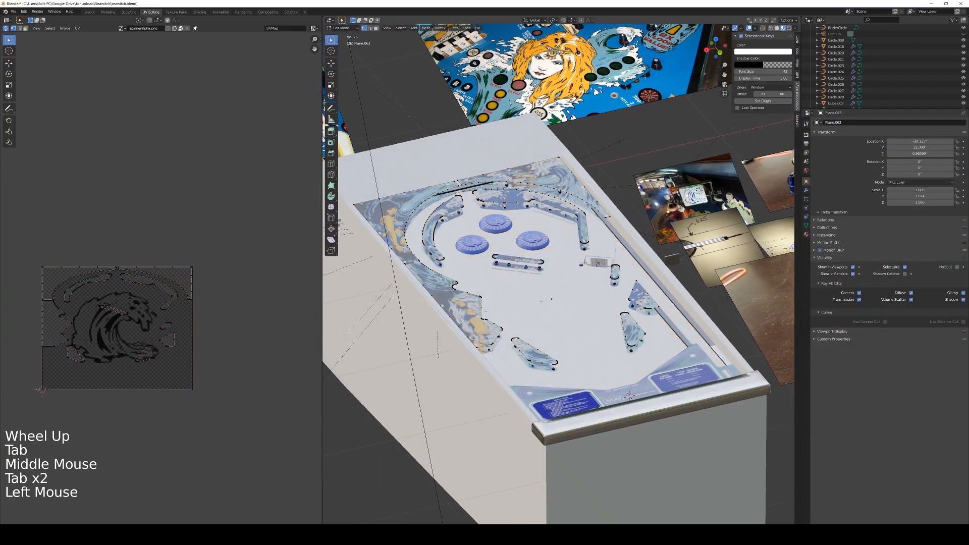
key("3")
left_click(555, 302)
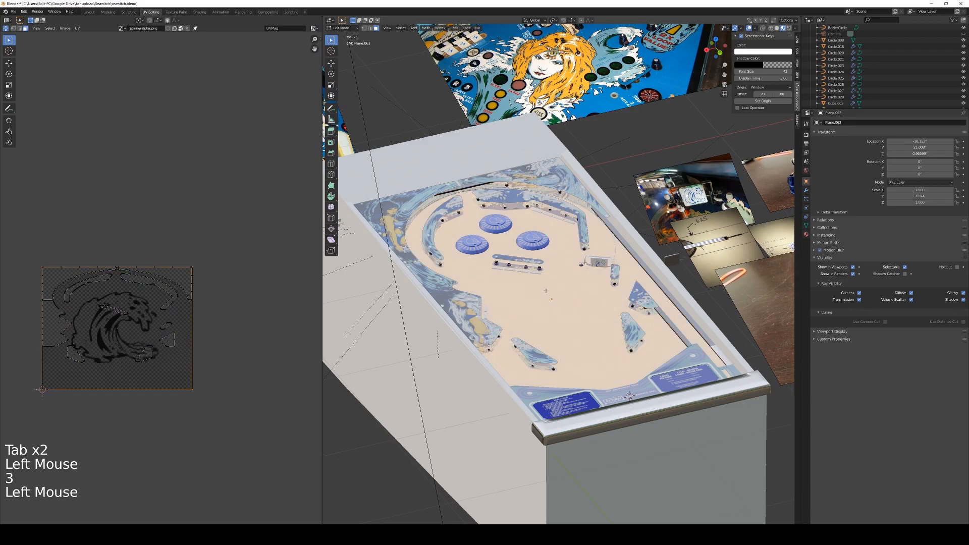
key("x")
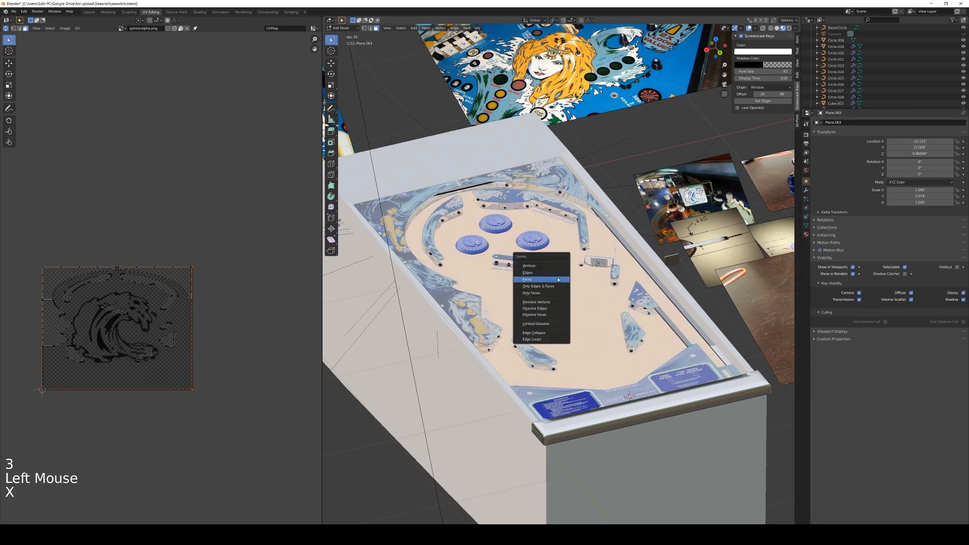
left_click(530, 279)
middle_click_drag(555, 275, 575, 292)
key("Tab")
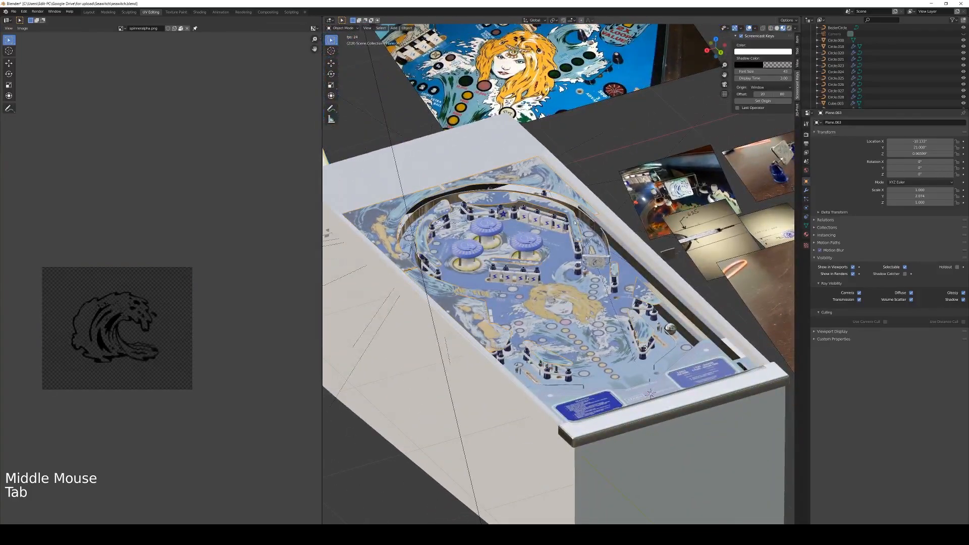
Lower the plastics object along global Z onto the tops of the posts
scroll(578, 226, "up", 5)
middle_click_drag(577, 226, 536, 212, "shift")
scroll(535, 212, "up", 6)
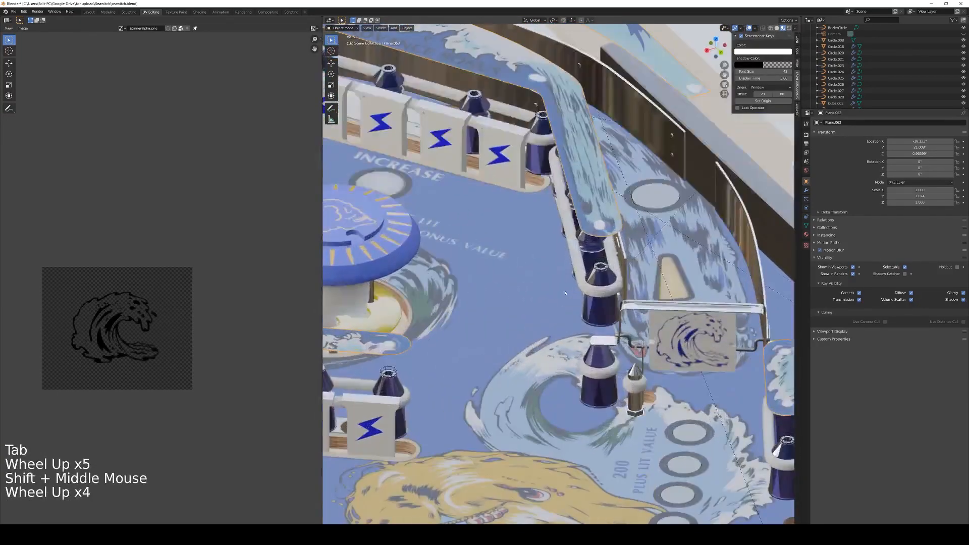
middle_click_drag(618, 259, 616, 288)
key("g")
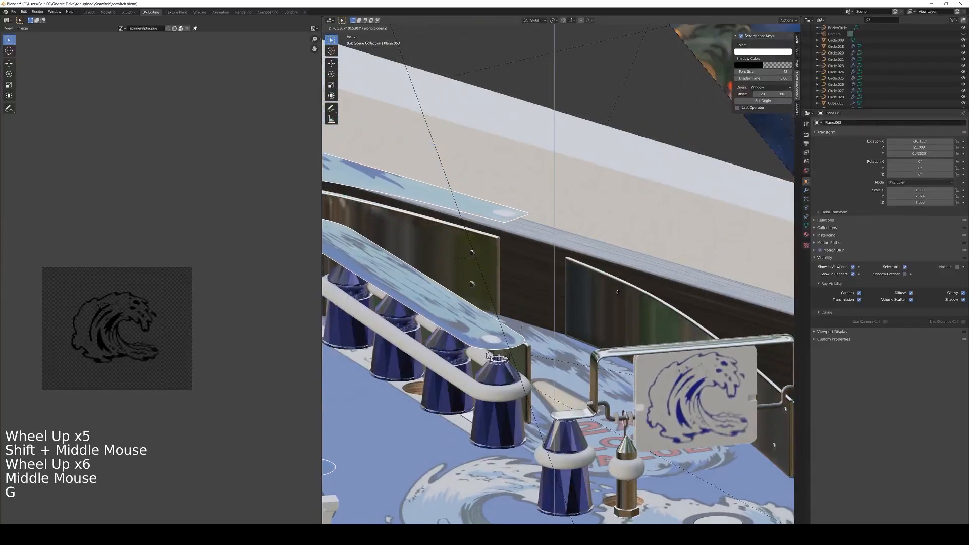
key("shift")
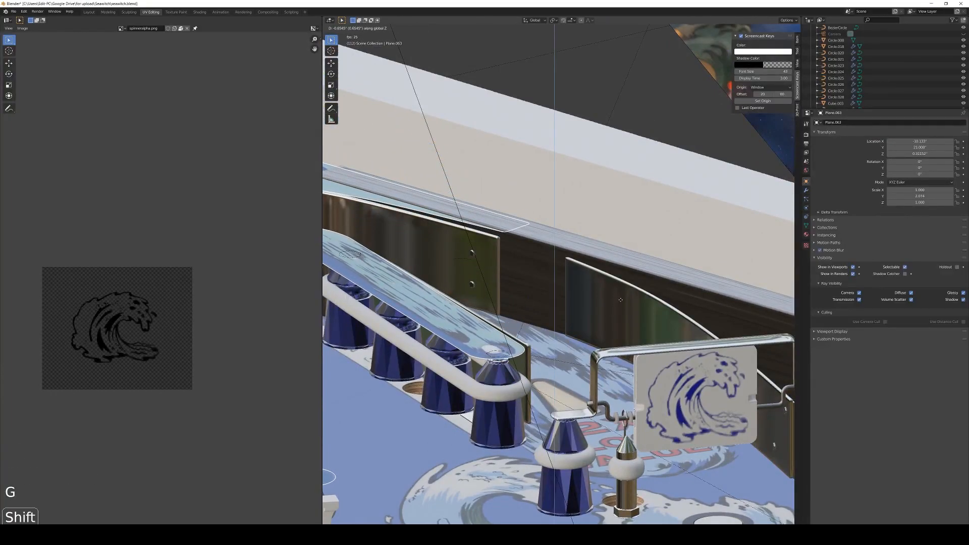
left_click(622, 298)
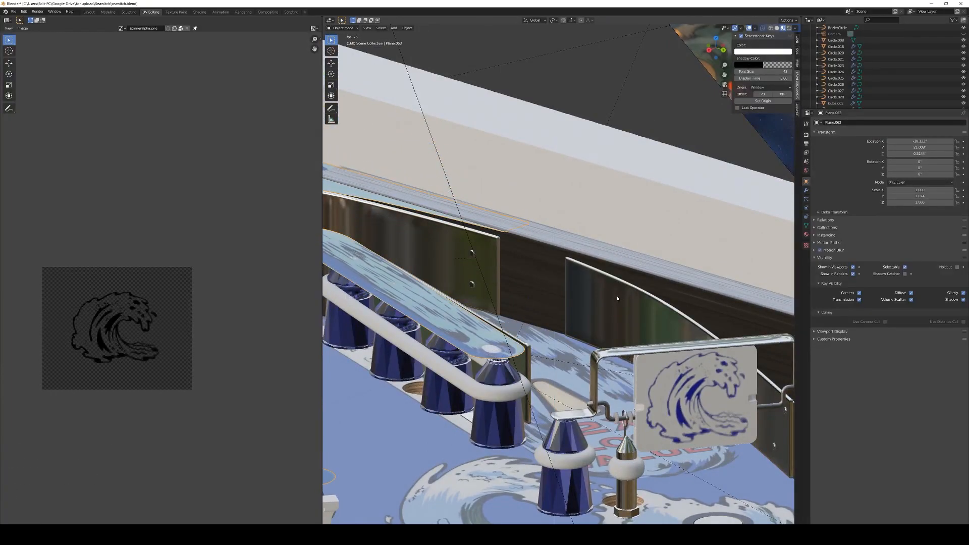
Raise the plastics object slightly along global Z to fine-tune its height above the rails and posts
key("Tab")
key("Tab")
key("g")
key("shift")
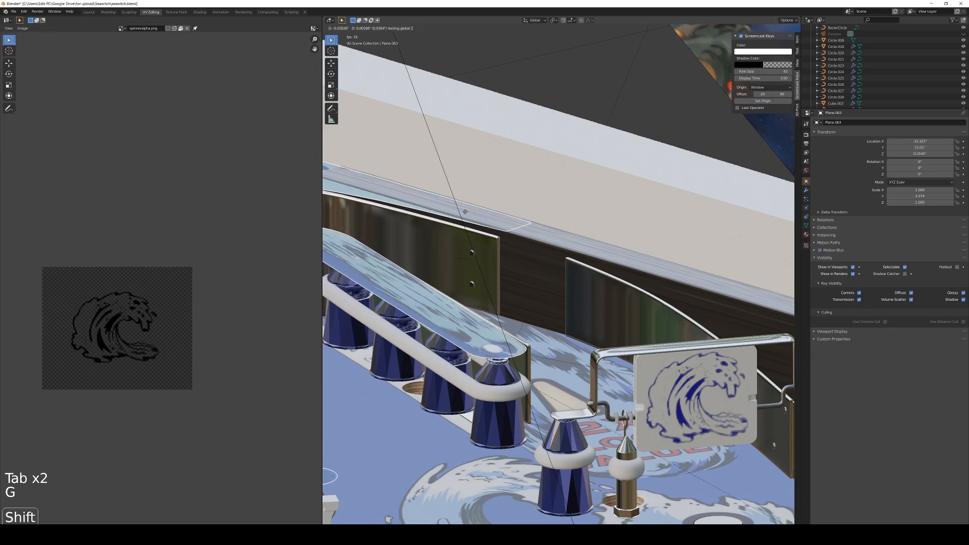
key("g")
key("shift")
key("z")
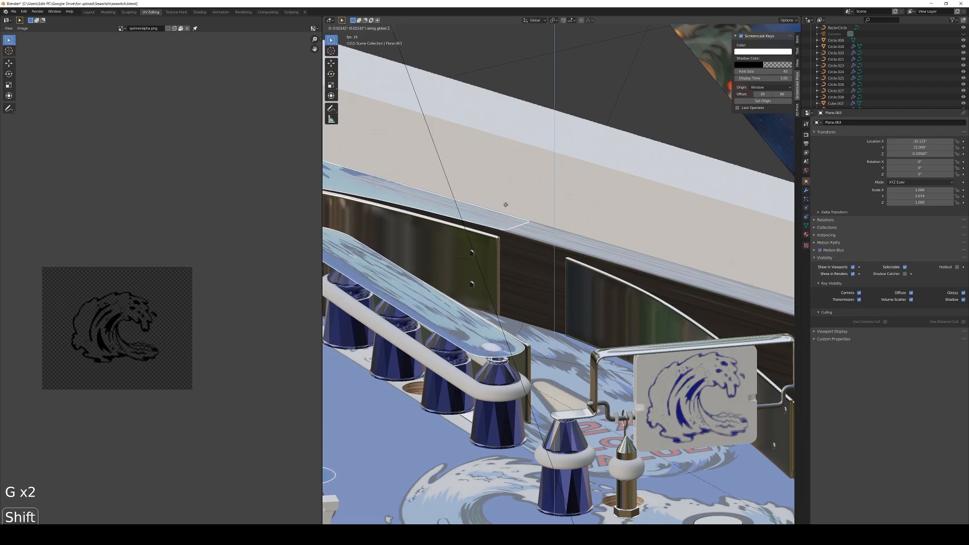
left_click(507, 203)
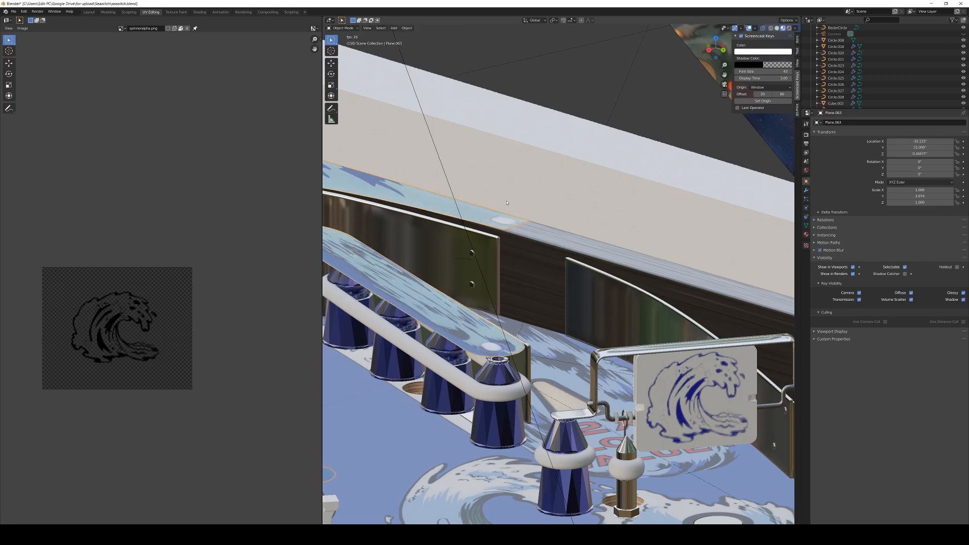
Examine how the individual plastics sit on their posts across the playfield
scroll(513, 298, "down", 5)
key("Tab")
scroll(513, 298, "down", 3)
middle_click_drag(513, 298, 505, 267)
middle_click_drag(453, 354, 559, 330, "shift")
scroll(505, 255, "down", 2)
middle_click_drag(560, 331, 590, 331)
scroll(560, 311, "up", 5)
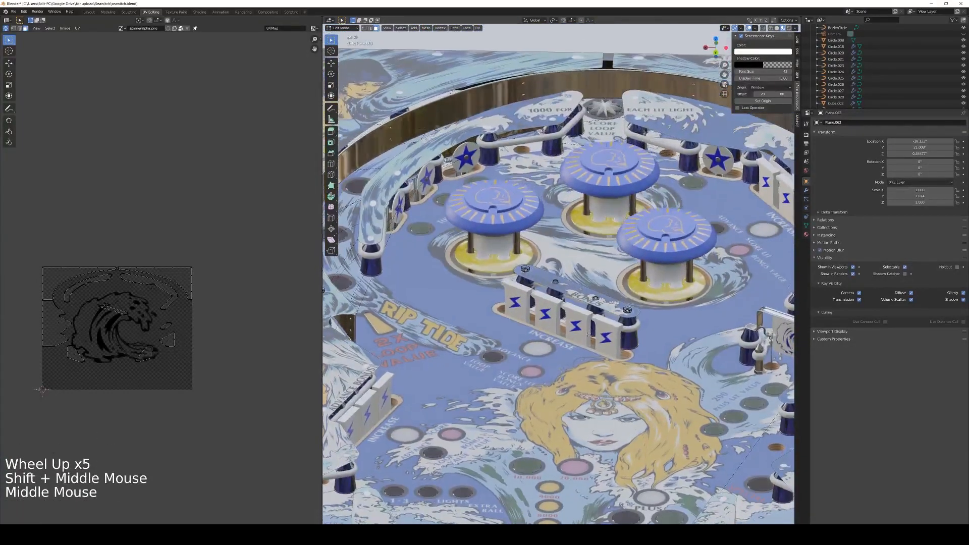
scroll(590, 332, "down", 2)
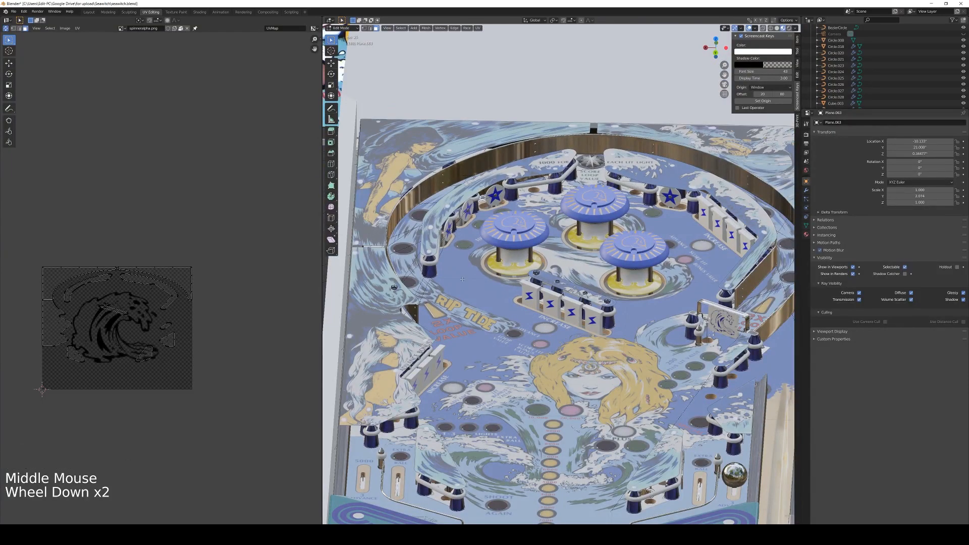
middle_click_drag(589, 332, 616, 444)
middle_click_drag(685, 308, 573, 376, "shift")
scroll(576, 331, "up", 3)
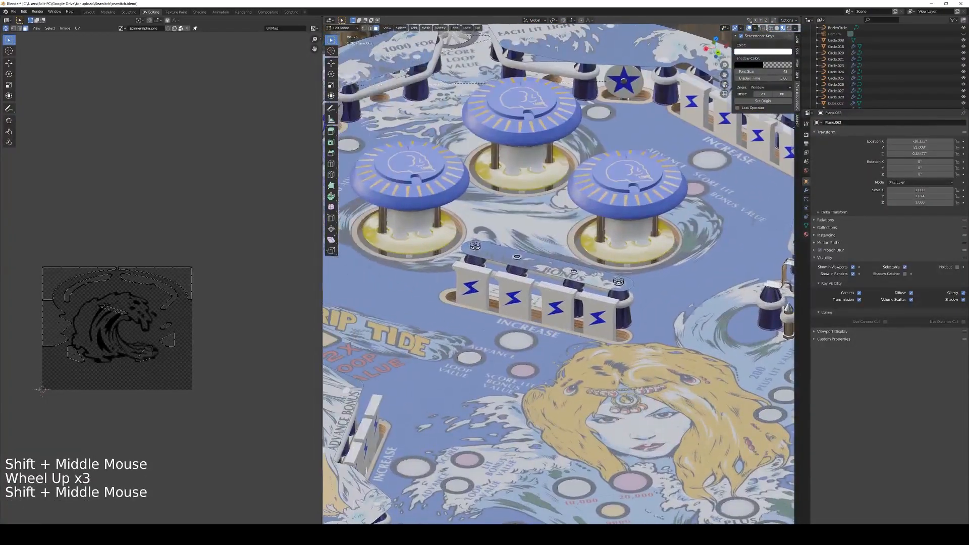
scroll(421, 226, "up", 3)
Select the Advance Bonus plastic behind the centre drop targets and raise it along Z above its post tops
key("Tab")
key("Tab")
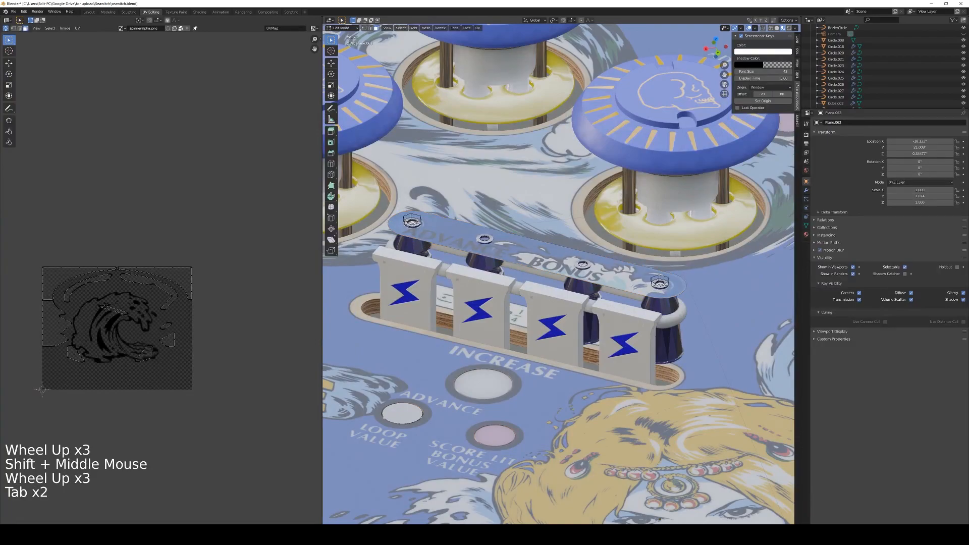
left_click(624, 267)
key("b")
left_click_drag(619, 255, 692, 303)
middle_click_drag(696, 367, 643, 293)
scroll(651, 297, "up", 2)
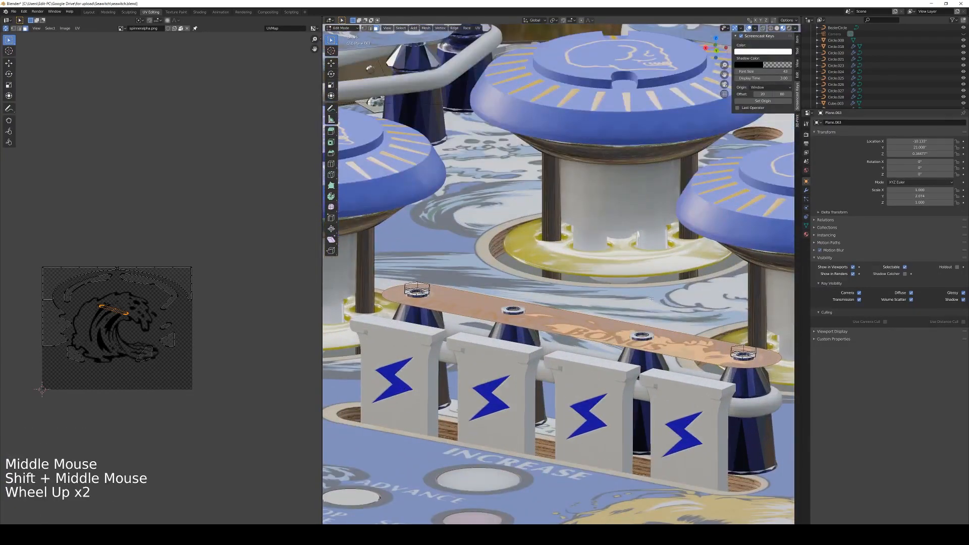
key("g")
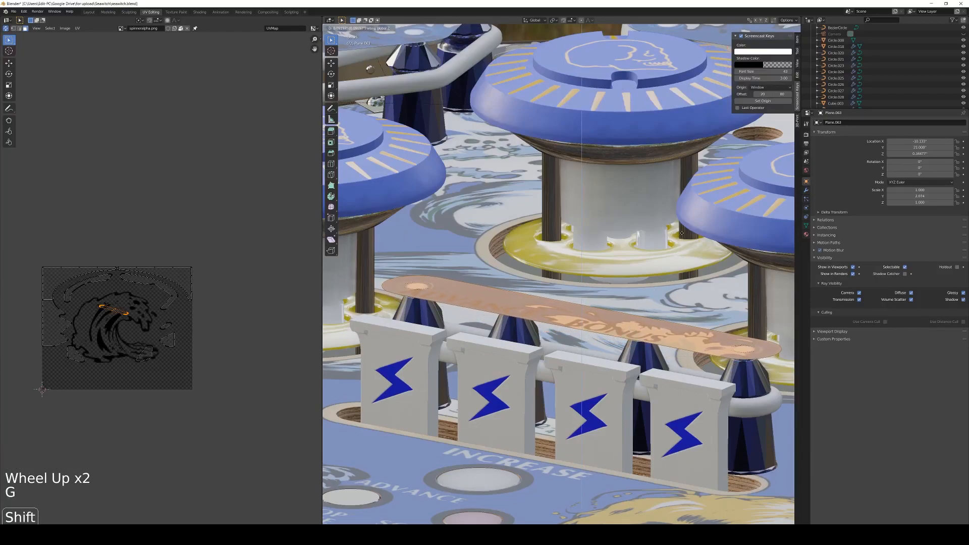
left_click(683, 232)
scroll(676, 273, "down", 3)
key("Tab")
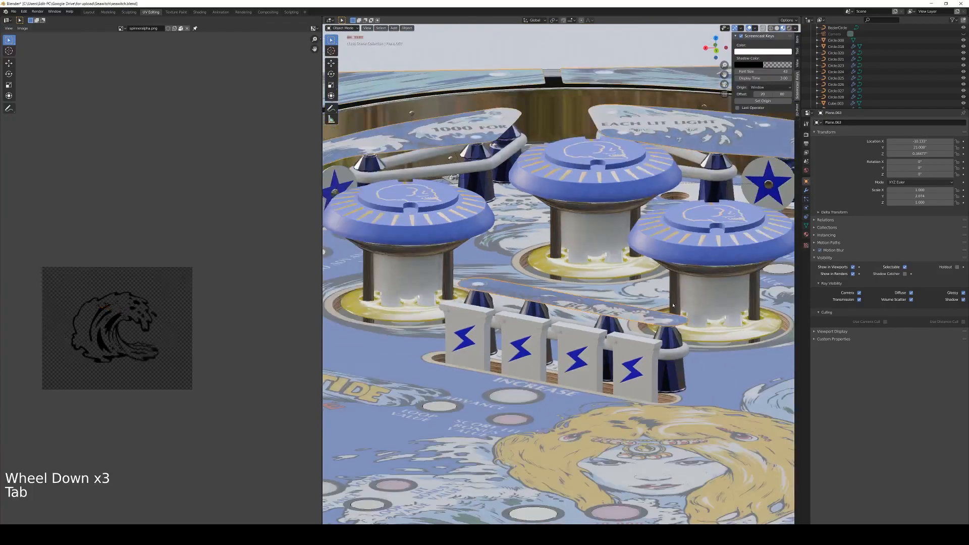
Inspect the textured plastics over the whole playfield from several angles
scroll(671, 316, "down", 3)
scroll(656, 322, "down", 1)
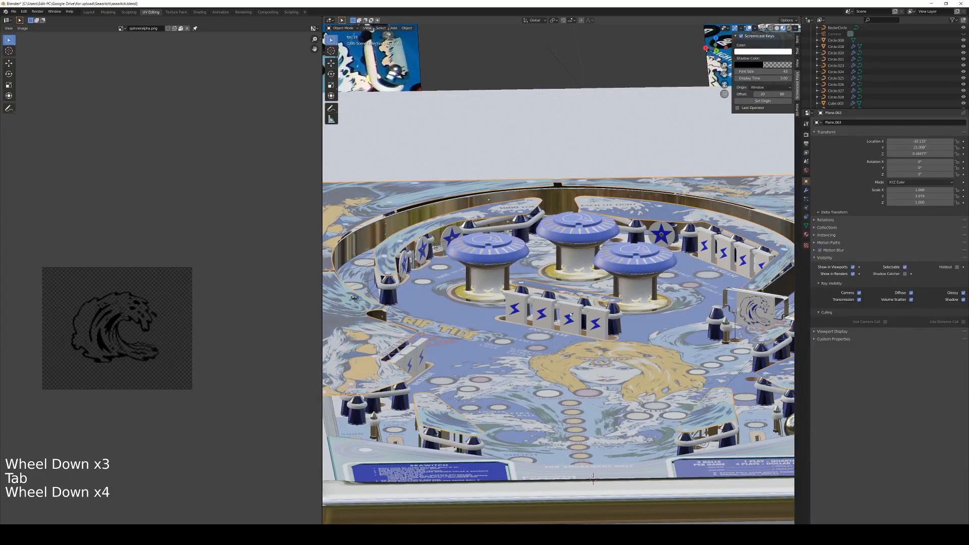
scroll(659, 292, "down", 1)
middle_click_drag(659, 292, 642, 340, "shift")
scroll(530, 291, "down", 2)
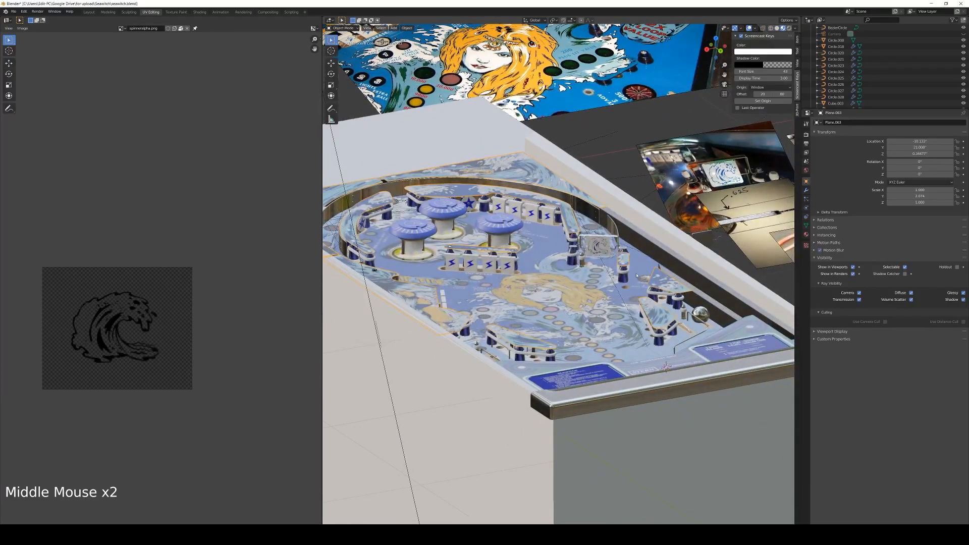
mouse_move(639, 294)
middle_mouse_down()
mouse_move(651, 303)
mouse_move(645, 333)
mouse_move(417, 111)
middle_mouse_up()
Open the Shading workspace and show the full scene in Material Preview, outside local view
key("z")
left_click(200, 11)
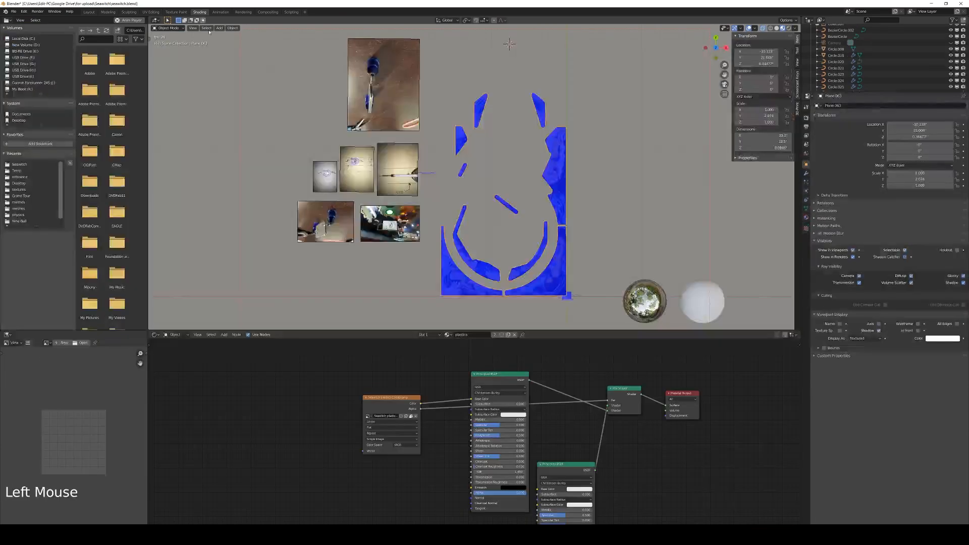
key("z")
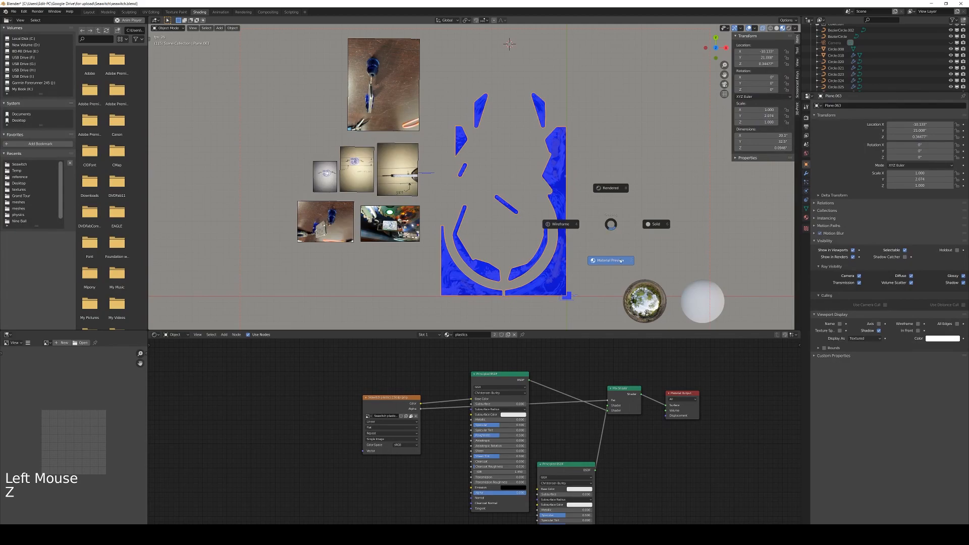
key("KP_Divide")
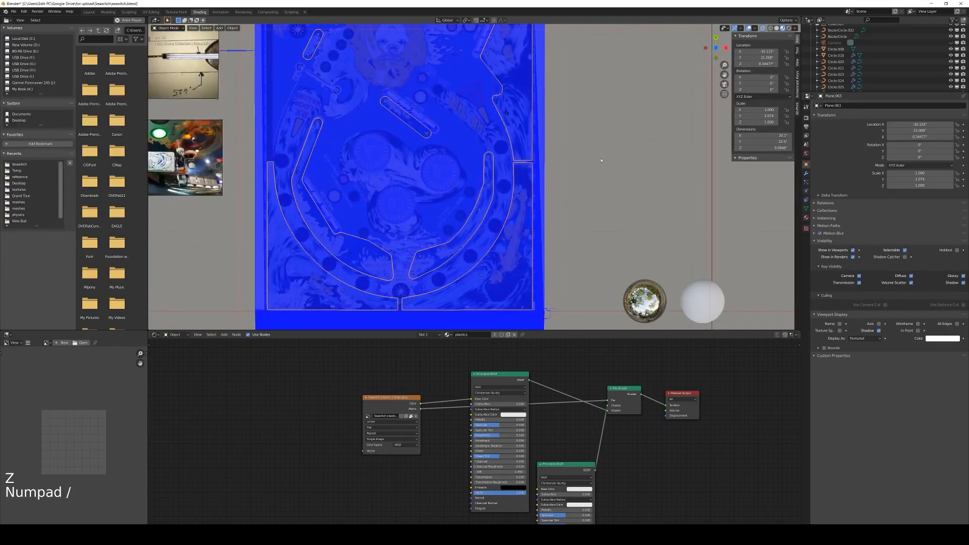
Turn off the Face Orientation overlay in the Shading viewport
left_click(759, 29)
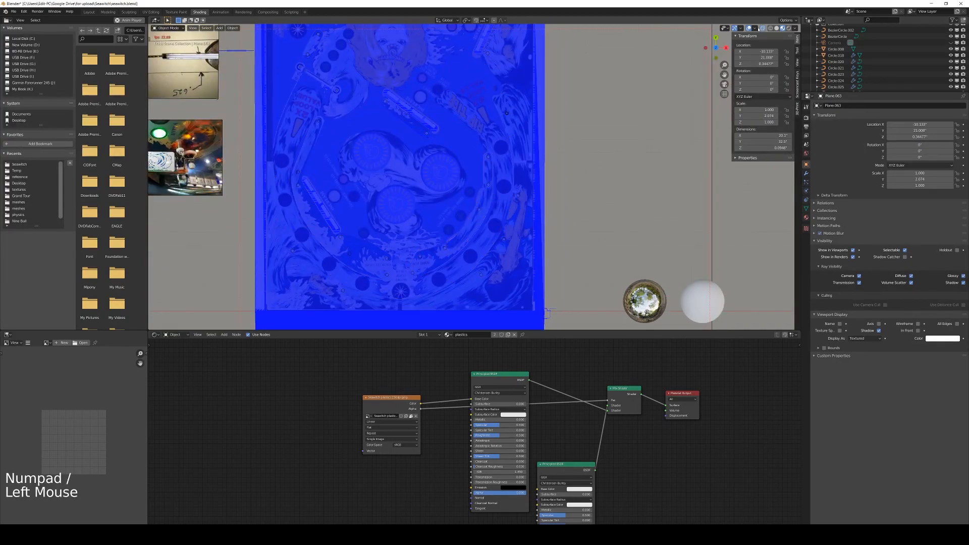
left_click(756, 29)
left_click(717, 146)
mouse_move(666, 158)
middle_mouse_down()
mouse_move(471, 190)
mouse_move(462, 204)
middle_mouse_up()
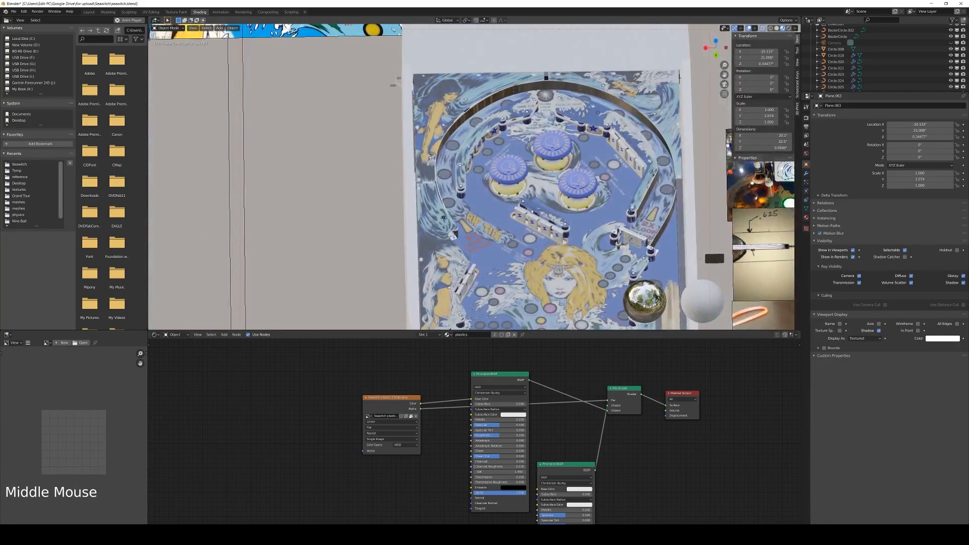
Switch the viewport to Rendered shading with the plastics on the lower playfield in view
middle_click_drag(550, 215, 506, 175, "shift")
key("z")
left_click(528, 149)
middle_click_drag(571, 268, 539, 211, "shift")
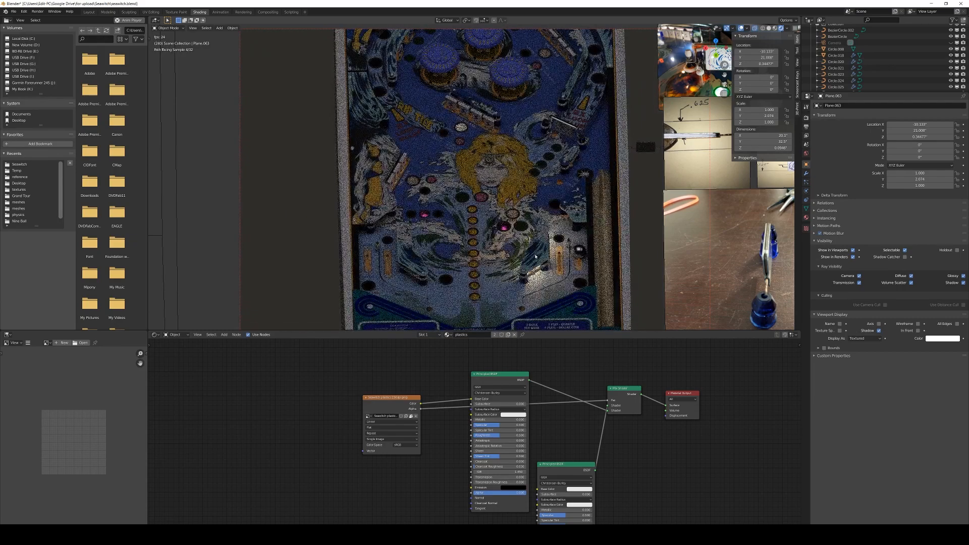
left_click(538, 255)
Take the Mix Shader out of the plastics material's output chain, linking the first Principled BSDF directly to Material Output
scroll(558, 444, "down", 2)
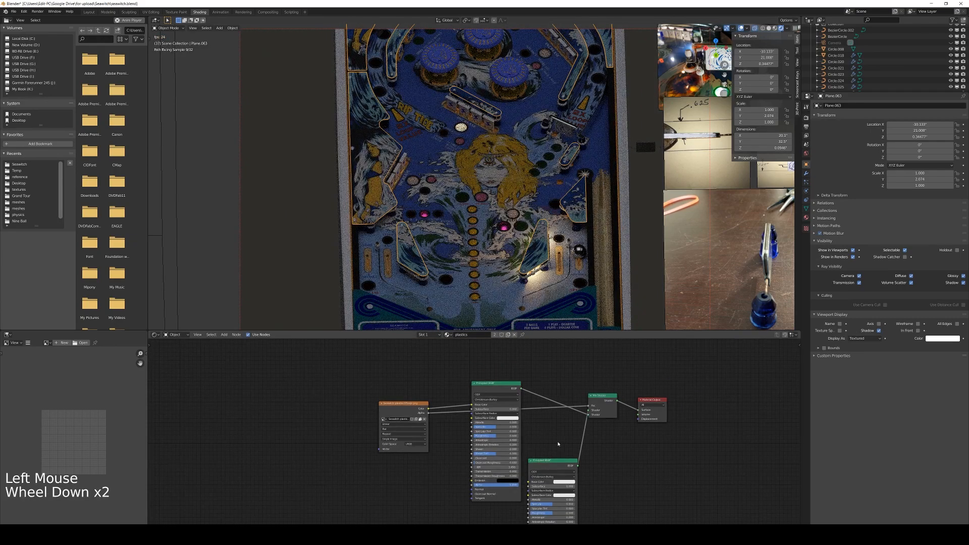
scroll(547, 438, "up", 4)
left_click(584, 467)
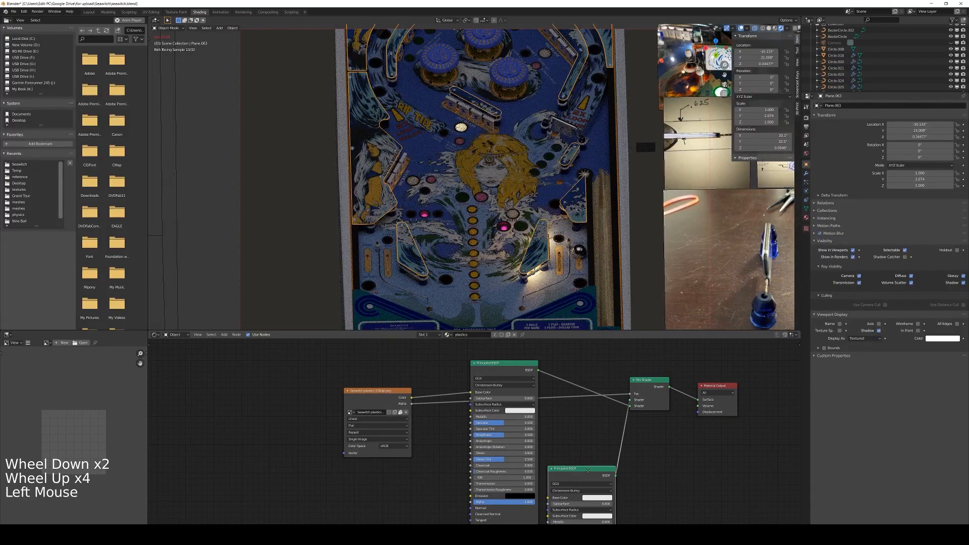
left_click_drag(631, 406, 676, 447)
left_click_drag(586, 469, 593, 489)
left_click_drag(662, 444, 666, 452)
Connect the artwork texture's Color to the Principled BSDF's Subsurface Color and give it a small Subsurface amount
scroll(584, 409, "up", 2)
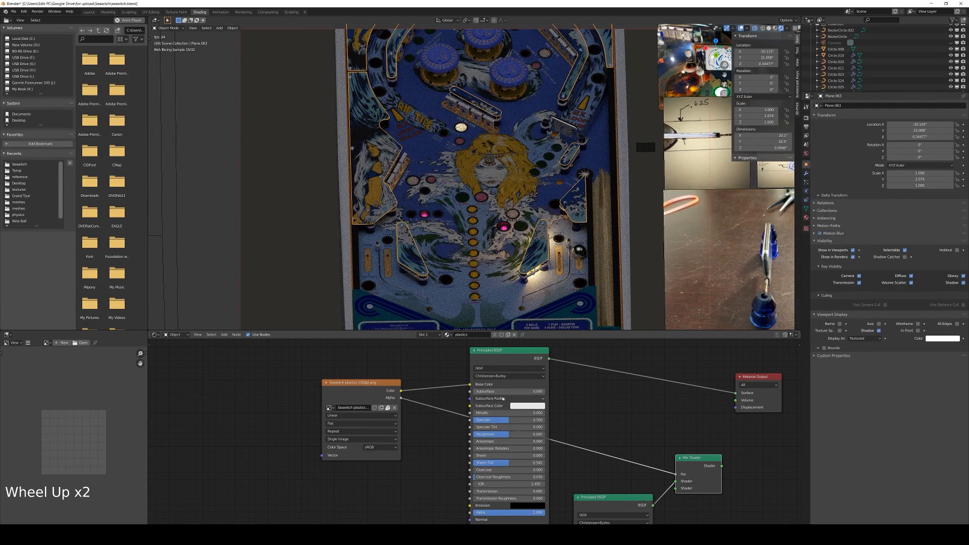
left_click_drag(401, 392, 472, 405)
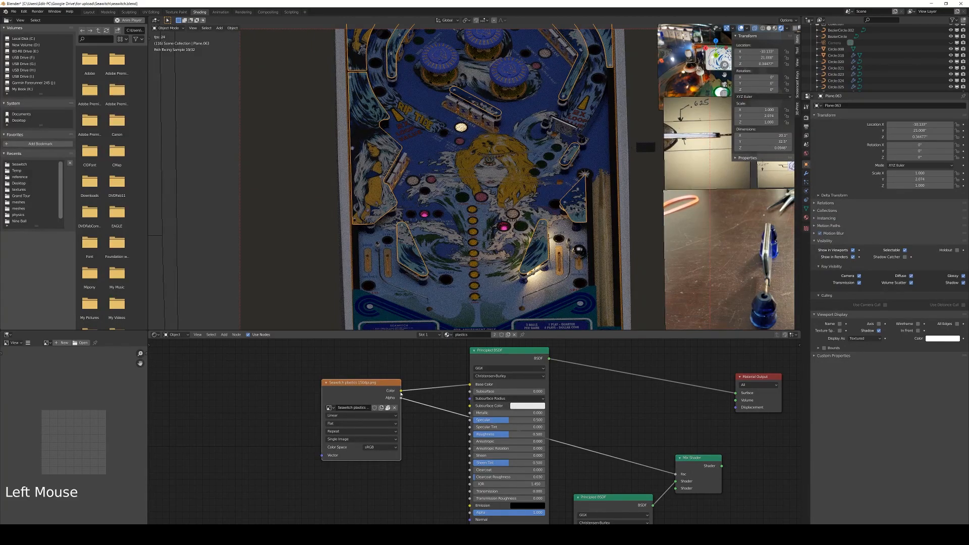
left_click(476, 399)
mouse_move(503, 408)
left_mouse_down()
mouse_move(475, 408)
mouse_move(497, 420)
mouse_move(512, 391)
left_mouse_up()
left_click(501, 381)
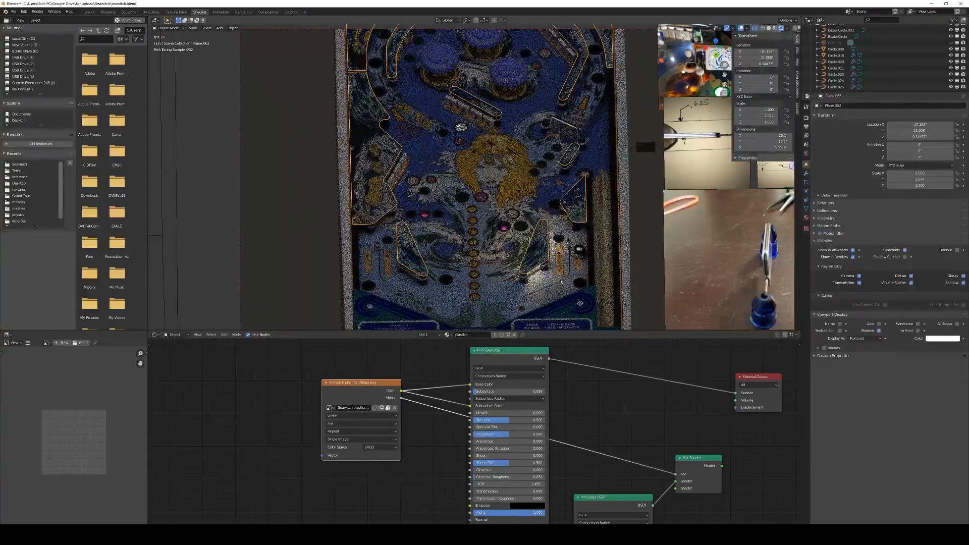
Move the artwork image texture node away from the Principled BSDF to make room between them
scroll(591, 364, "down", 3)
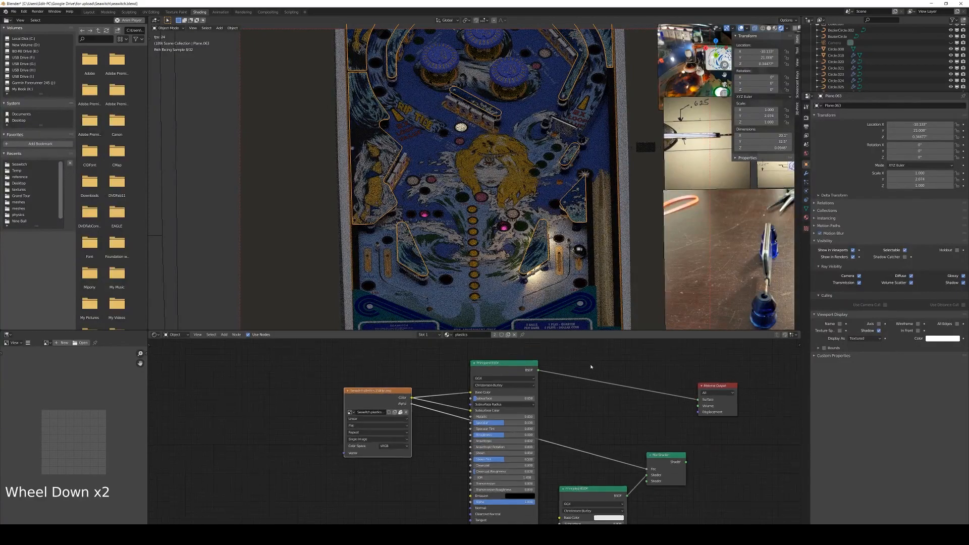
middle_click_drag(470, 366, 461, 371, "shift")
left_click_drag(390, 396, 314, 358)
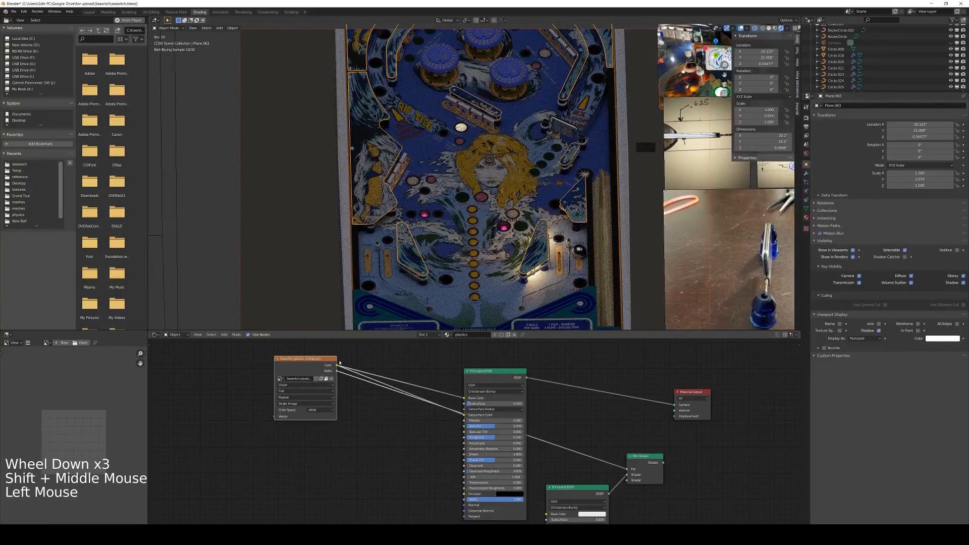
Delete the unused Mix Shader and reposition both Principled BSDF nodes to free space before Material Output
left_click_drag(490, 373, 407, 430)
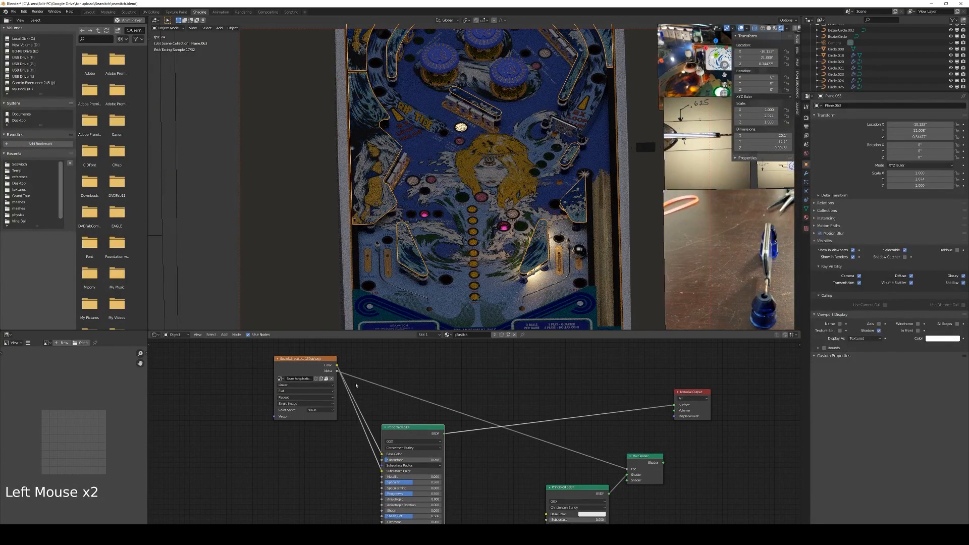
left_click_drag(336, 371, 404, 396)
left_click(641, 457)
key("x")
left_click(570, 489)
left_click_drag(570, 490, 568, 475)
Add a new Mix Shader between the artwork Principled BSDF and Material Output
key("shift+a")
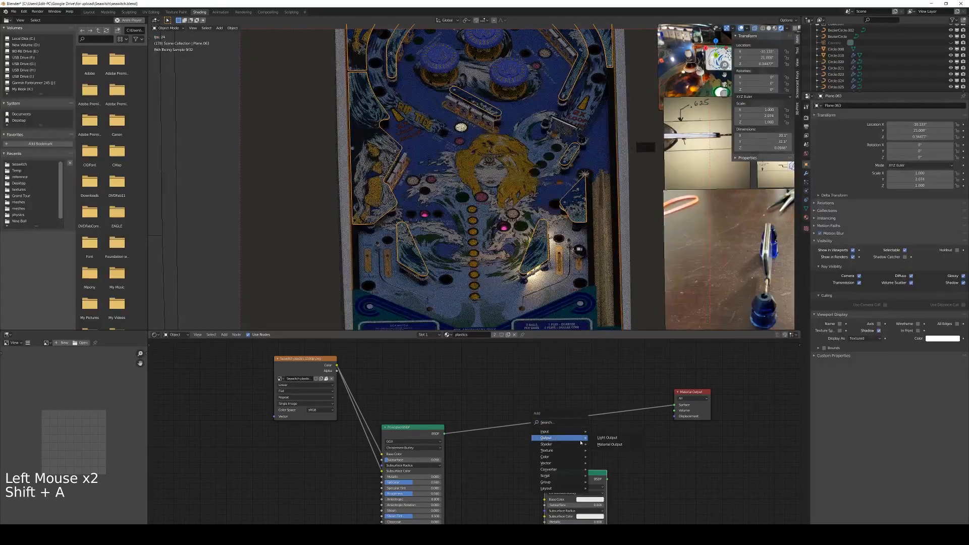
mouse_move(568, 447)
left_click(613, 373)
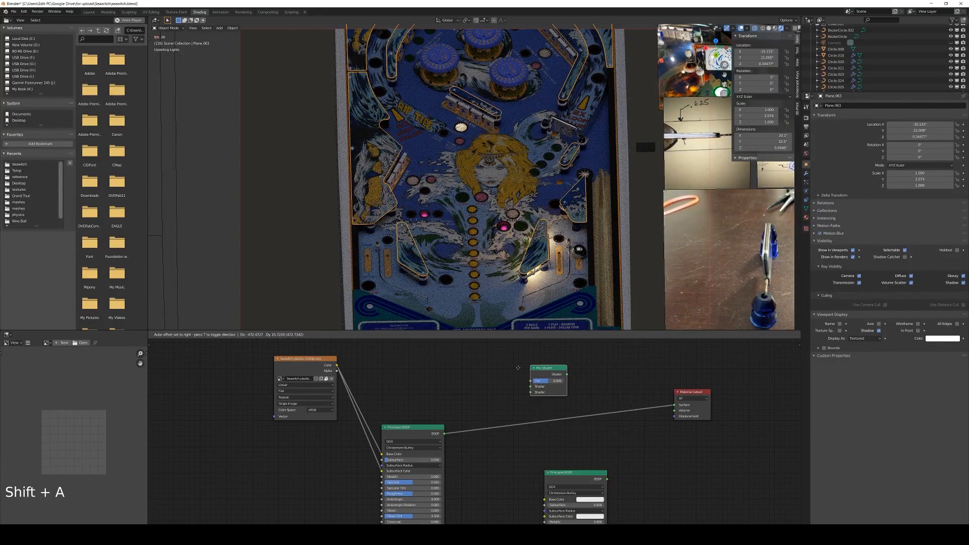
left_click(490, 404)
middle_click_drag(574, 420, 613, 406, "shift")
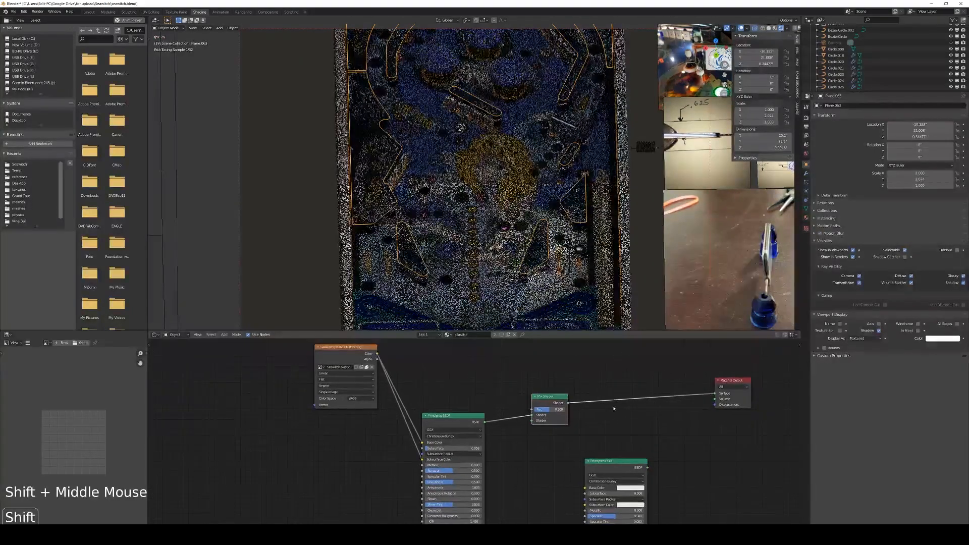
scroll(572, 419, "down", 1)
scroll(570, 418, "down", 3, "shift")
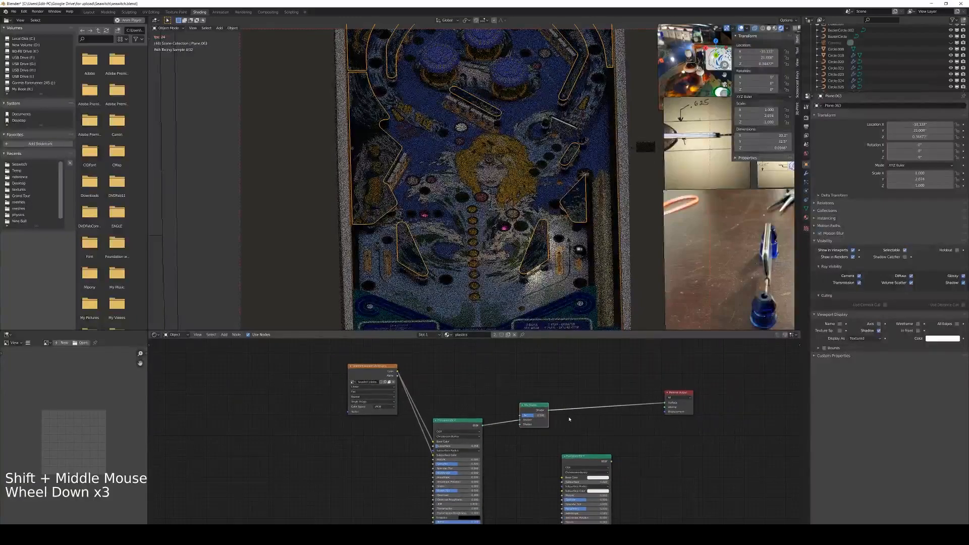
left_click(526, 409)
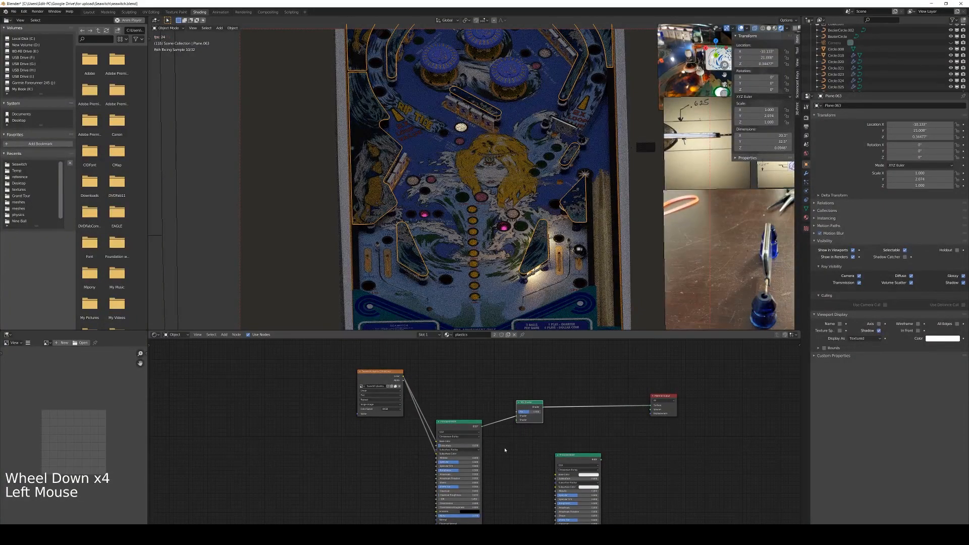
Add a Translucent BSDF coloured by the artwork texture, feed it into the Mix Shader's second input, and lower the mix factor
key("shift+a")
mouse_move(503, 450)
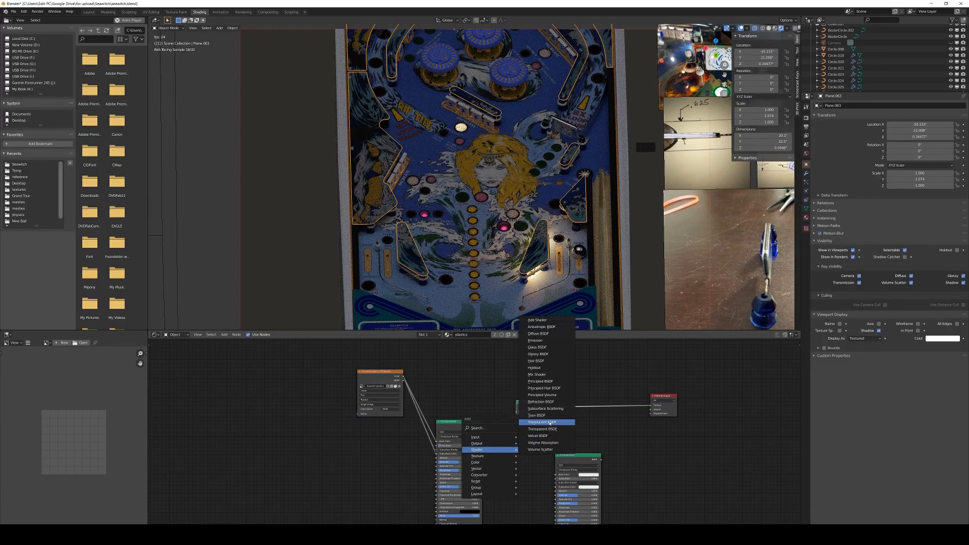
left_click(543, 422)
left_click(519, 431)
left_click_drag(518, 428, 516, 420)
left_click_drag(403, 377, 492, 454)
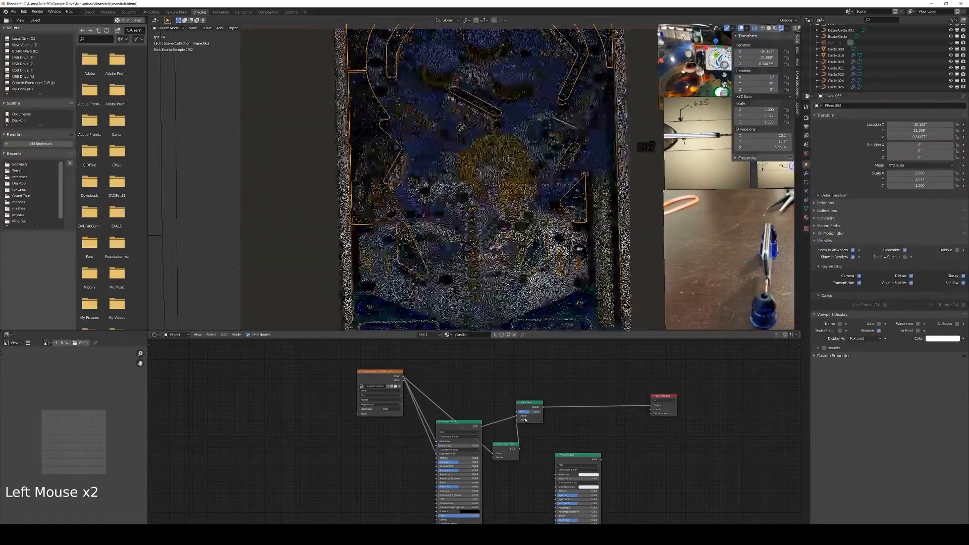
left_click_drag(527, 416, 539, 415)
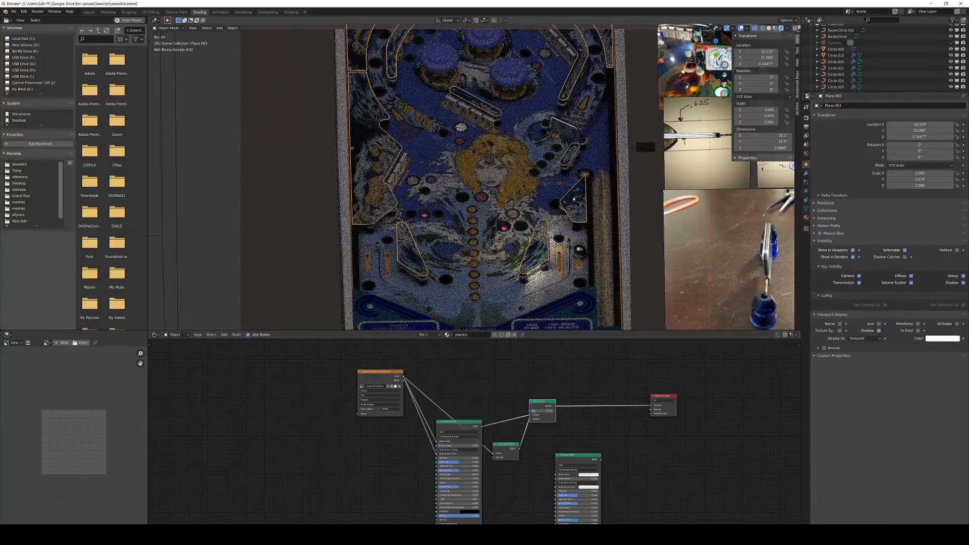
Lower the artwork Principled BSDF's Roughness and move the artwork texture node further from it
middle_click_drag(555, 274, 558, 269)
scroll(475, 439, "up", 4)
left_click_drag(462, 482, 442, 483)
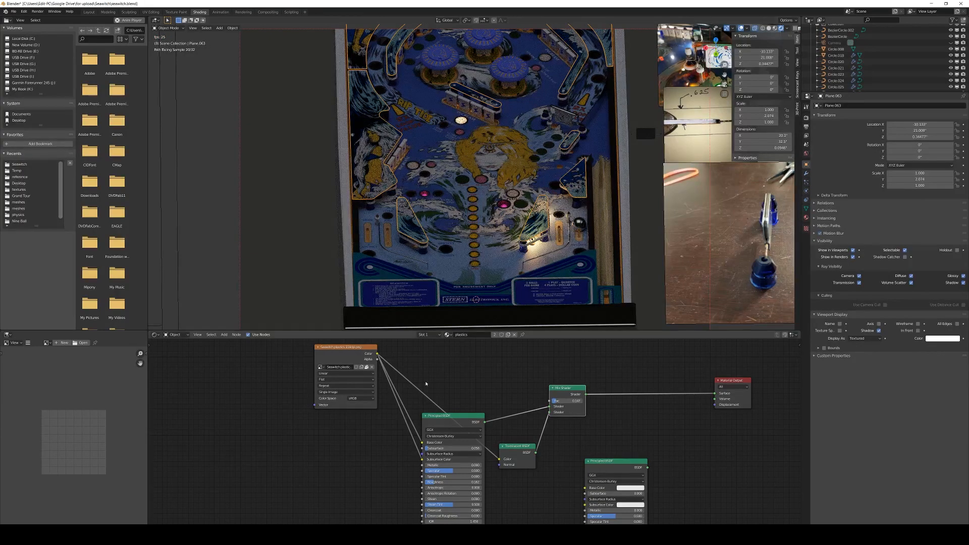
left_click_drag(363, 352, 348, 359)
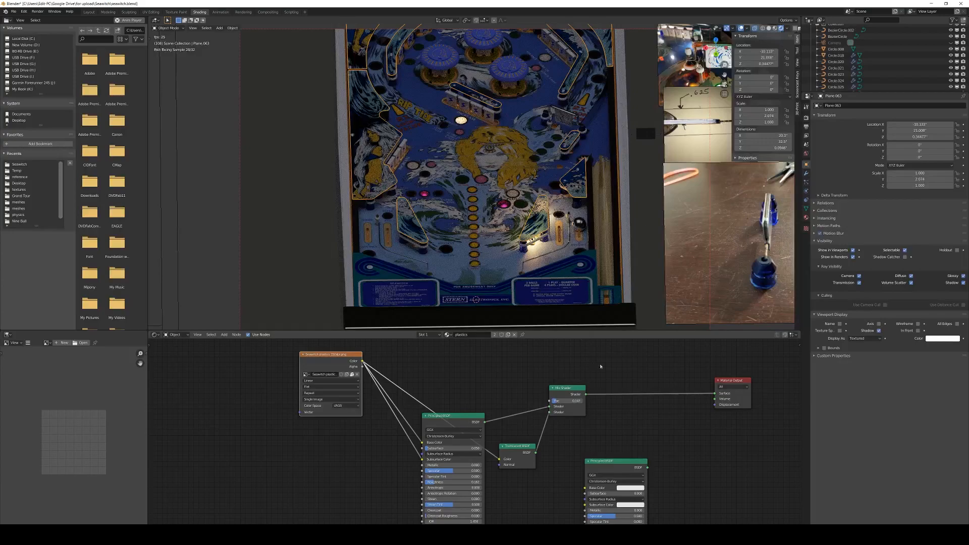
scroll(615, 376, "down", 1)
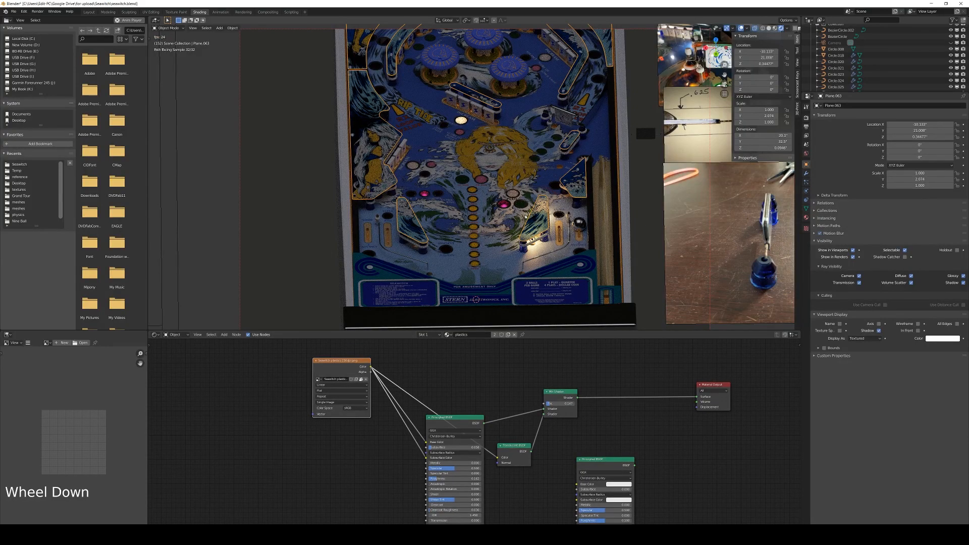
Isolate the plastics in local view with Material Preview shading and inspect their undersides
key("KP_Divide")
key("z")
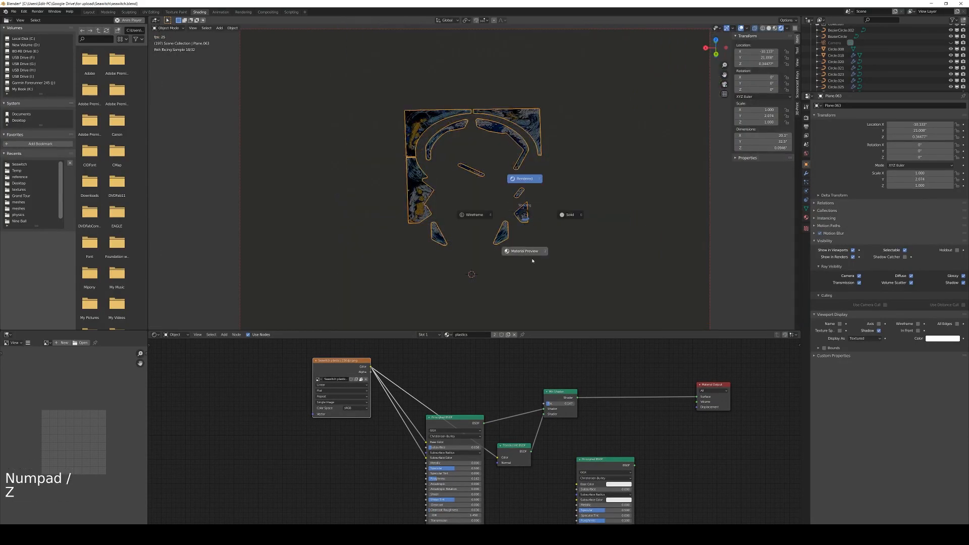
left_click(537, 254)
middle_click_drag(540, 241, 543, 271)
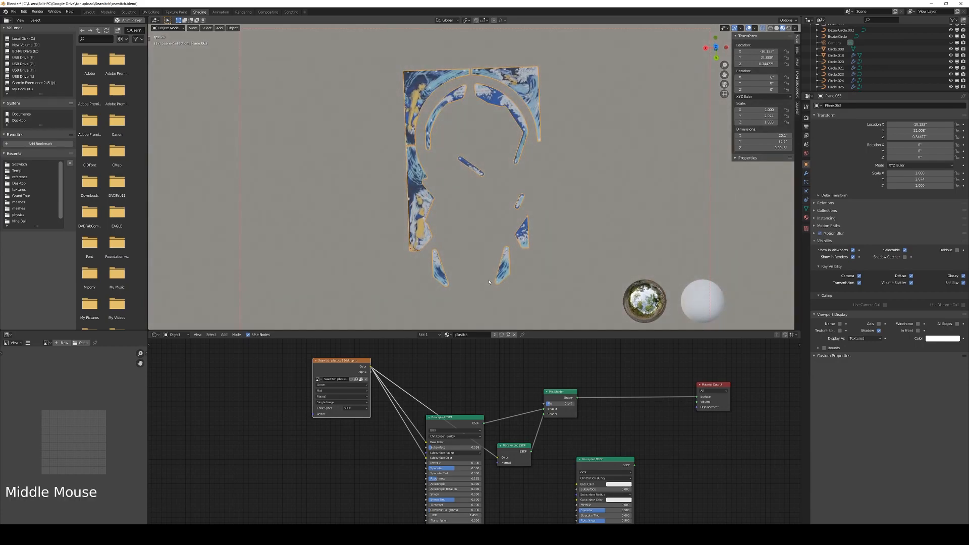
middle_click_drag(511, 267, 491, 103)
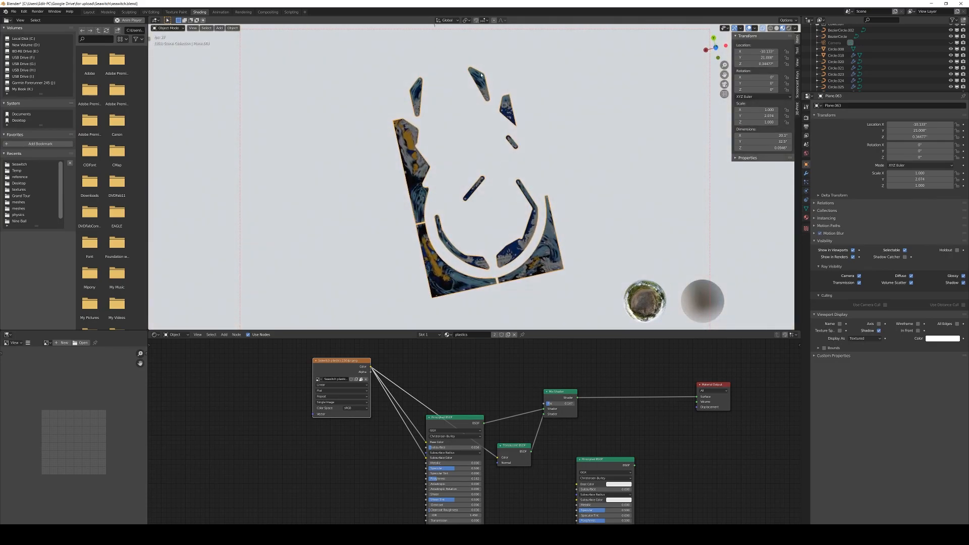
middle_click_drag(485, 107, 517, 180)
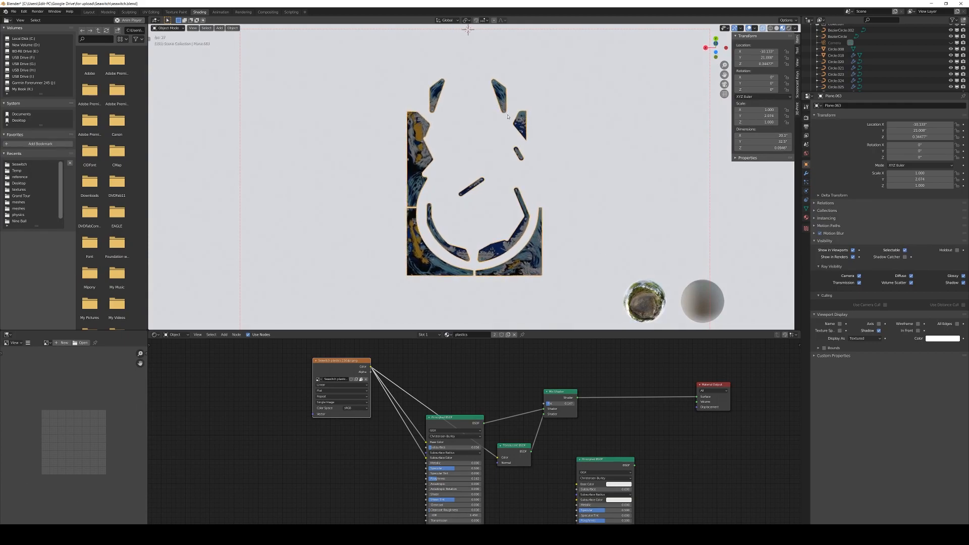
middle_click_drag(504, 124, 517, 143)
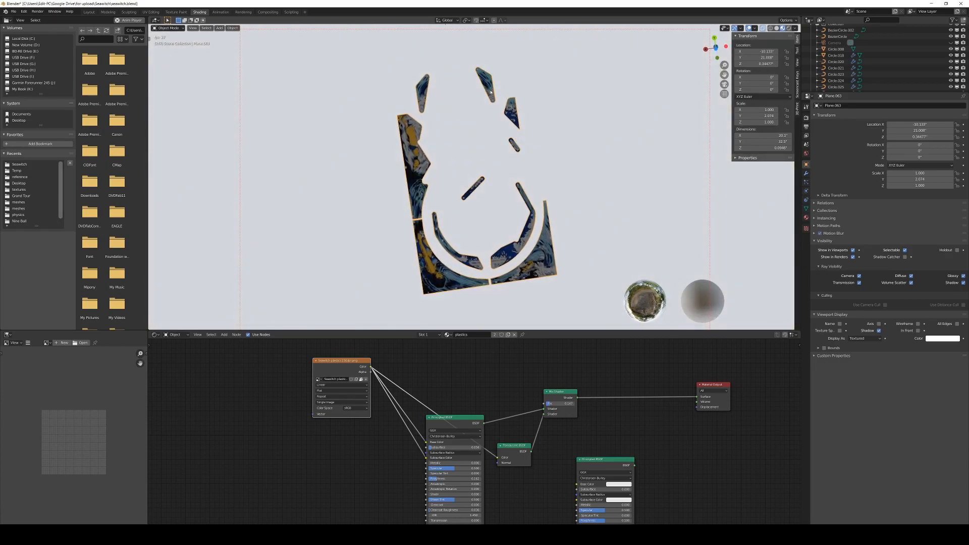
Add a Geometry input node above the translucent Mix Shader
scroll(555, 384, "down", 2)
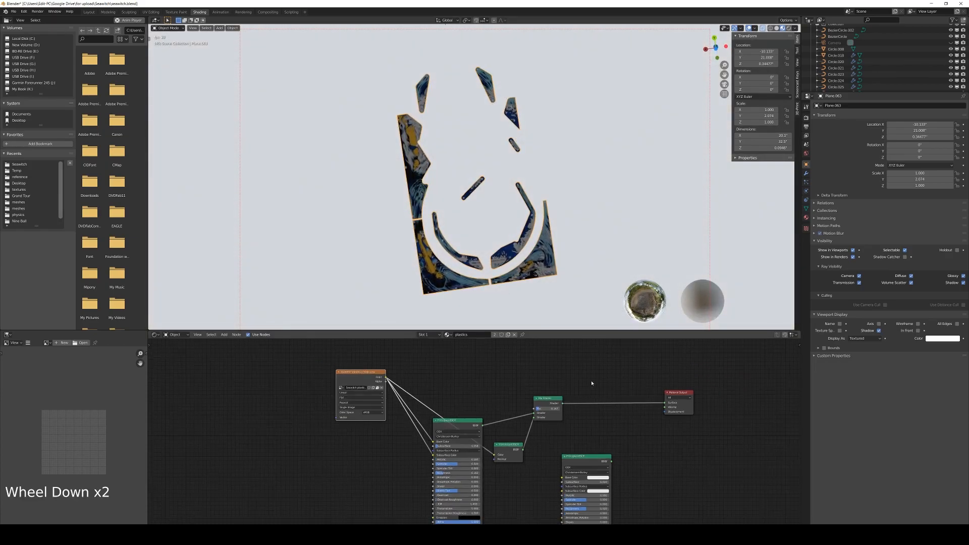
key("shift+a")
mouse_move(592, 383)
mouse_move(587, 407)
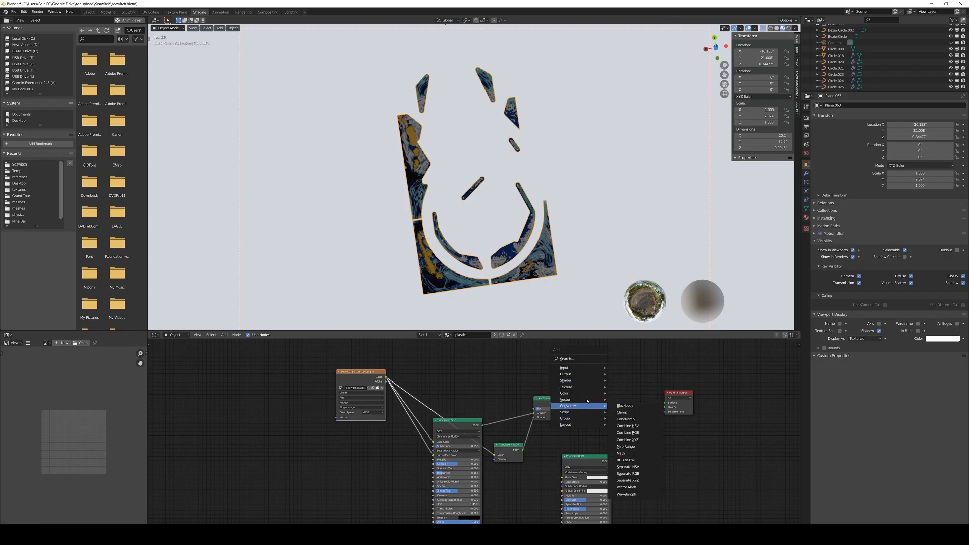
mouse_move(576, 368)
left_click(637, 405)
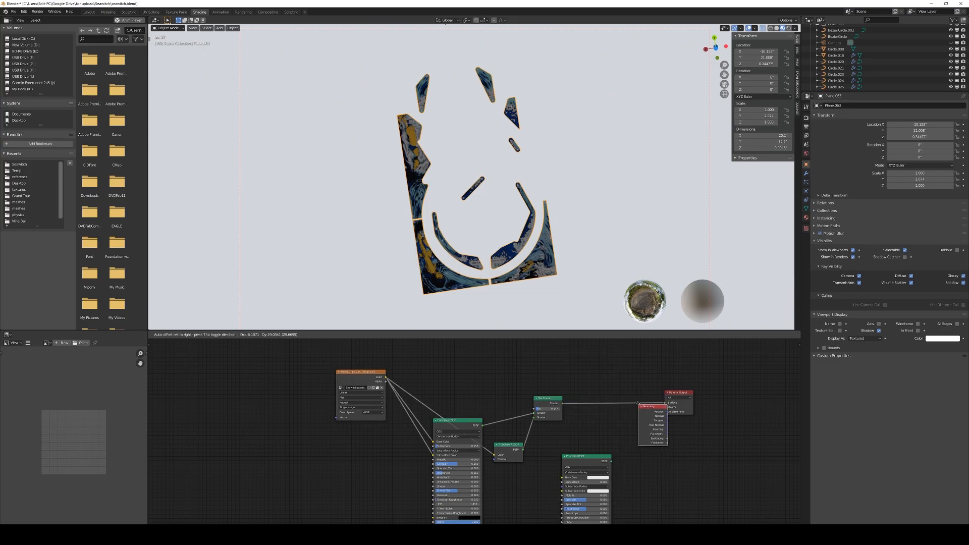
left_click(542, 343)
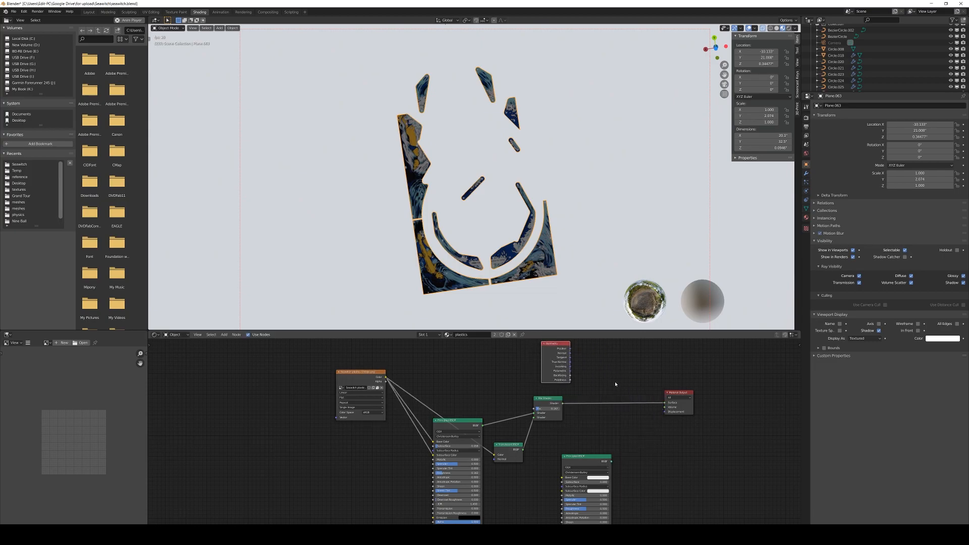
Insert a second Mix Shader before Material Output, using Geometry's Backfacing as its factor and the plain white Principled BSDF as its second shader
key("shift+a")
mouse_move(606, 395)
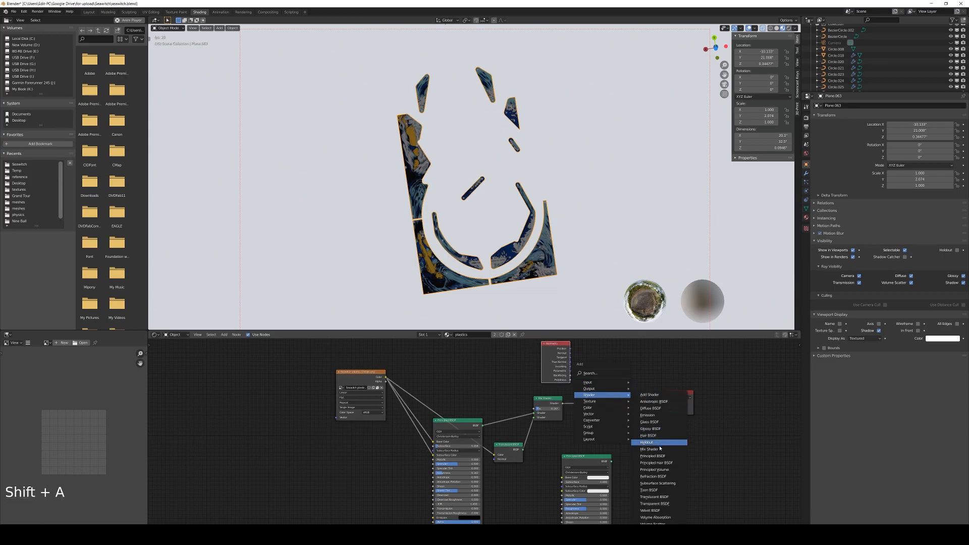
left_click(656, 449)
left_click(619, 394)
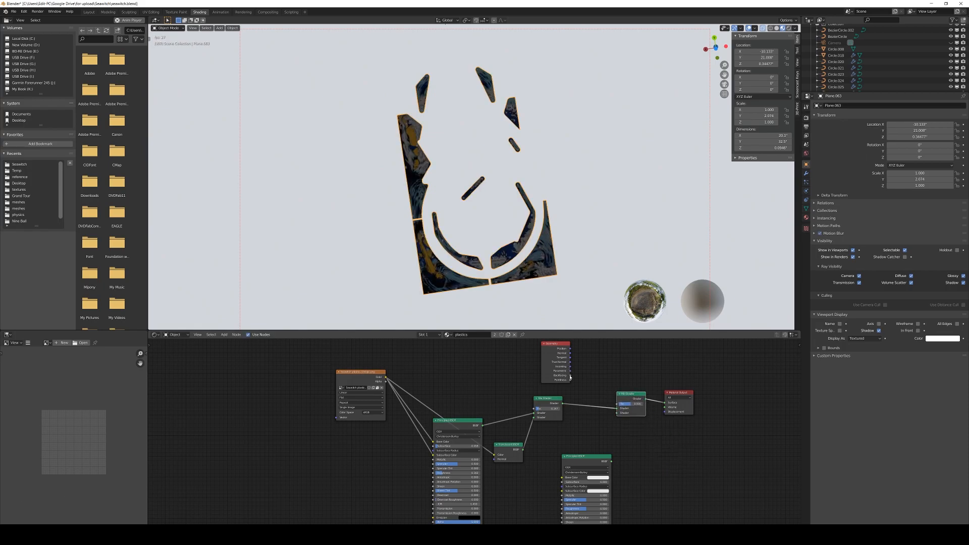
left_click_drag(571, 376, 581, 381)
left_click_drag(571, 376, 617, 404)
left_click_drag(593, 461, 579, 449)
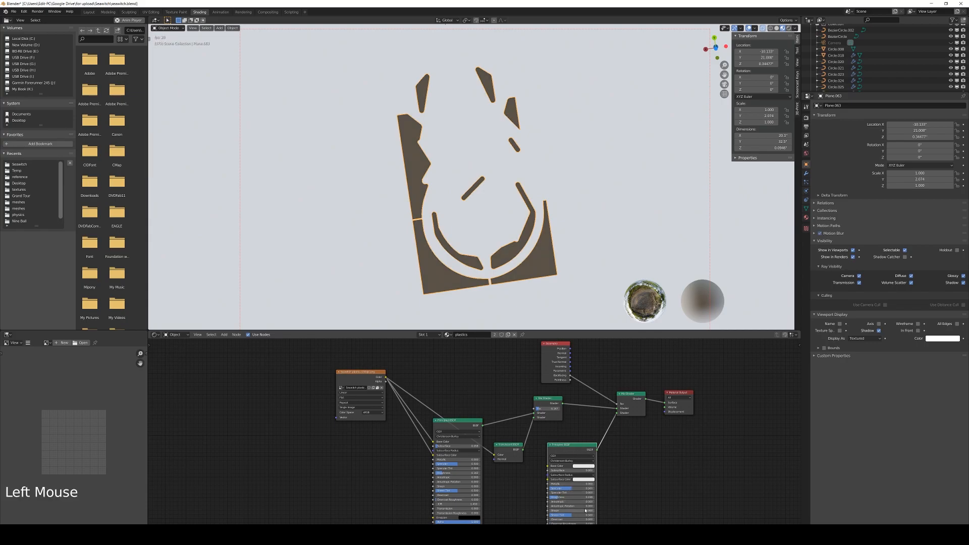
Examine the plastics up close from above and below to compare their printed faces with their backs
middle_click_drag(545, 186, 505, 184)
scroll(531, 255, "up", 5)
scroll(505, 185, "up", 7)
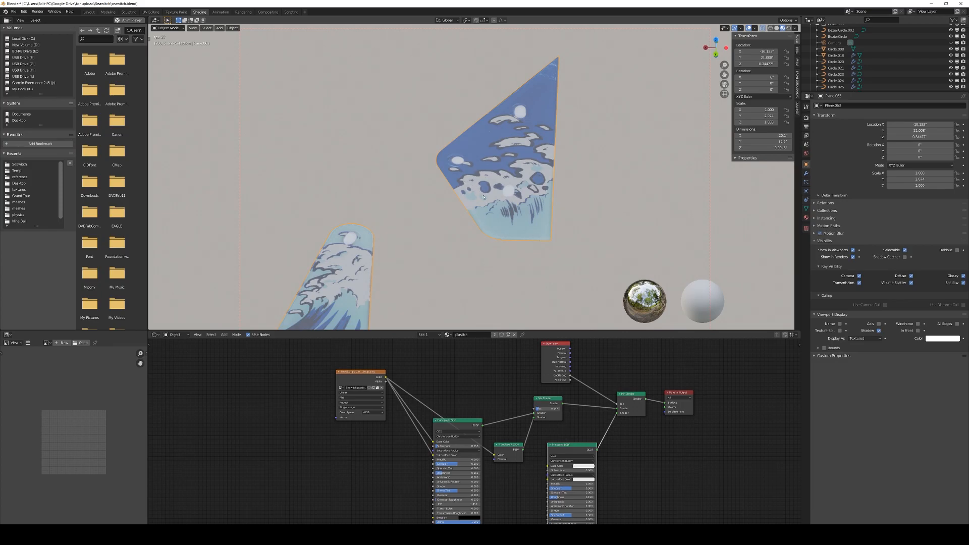
scroll(482, 181, "down", 4)
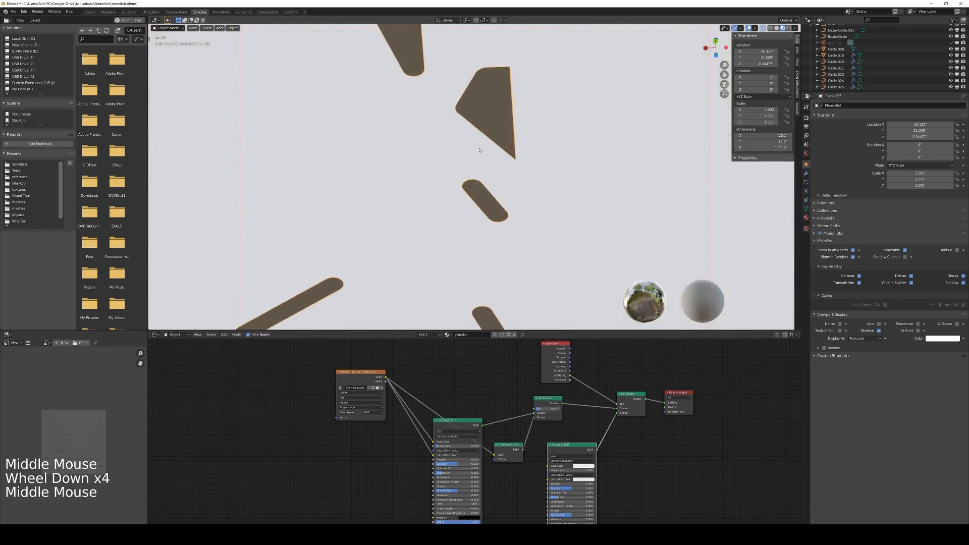
scroll(480, 153, "down", 6)
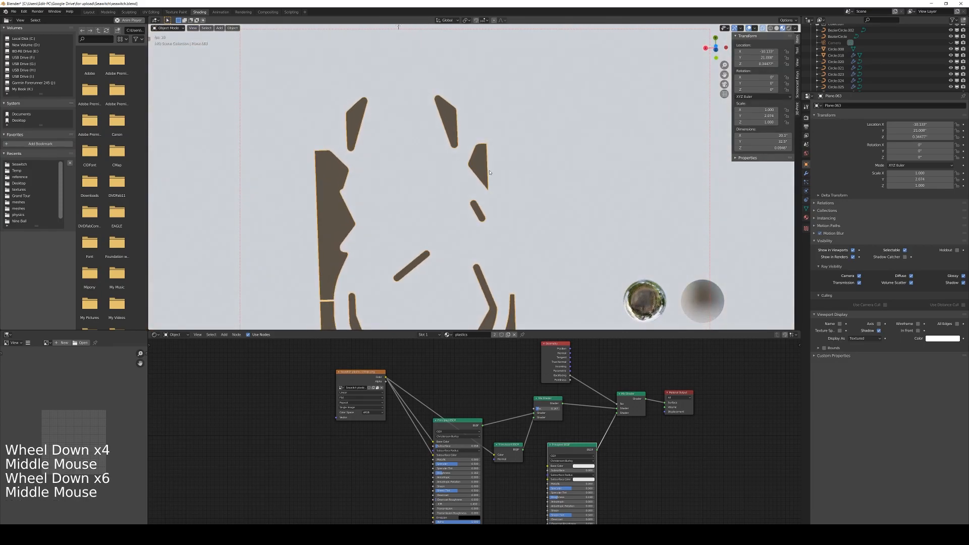